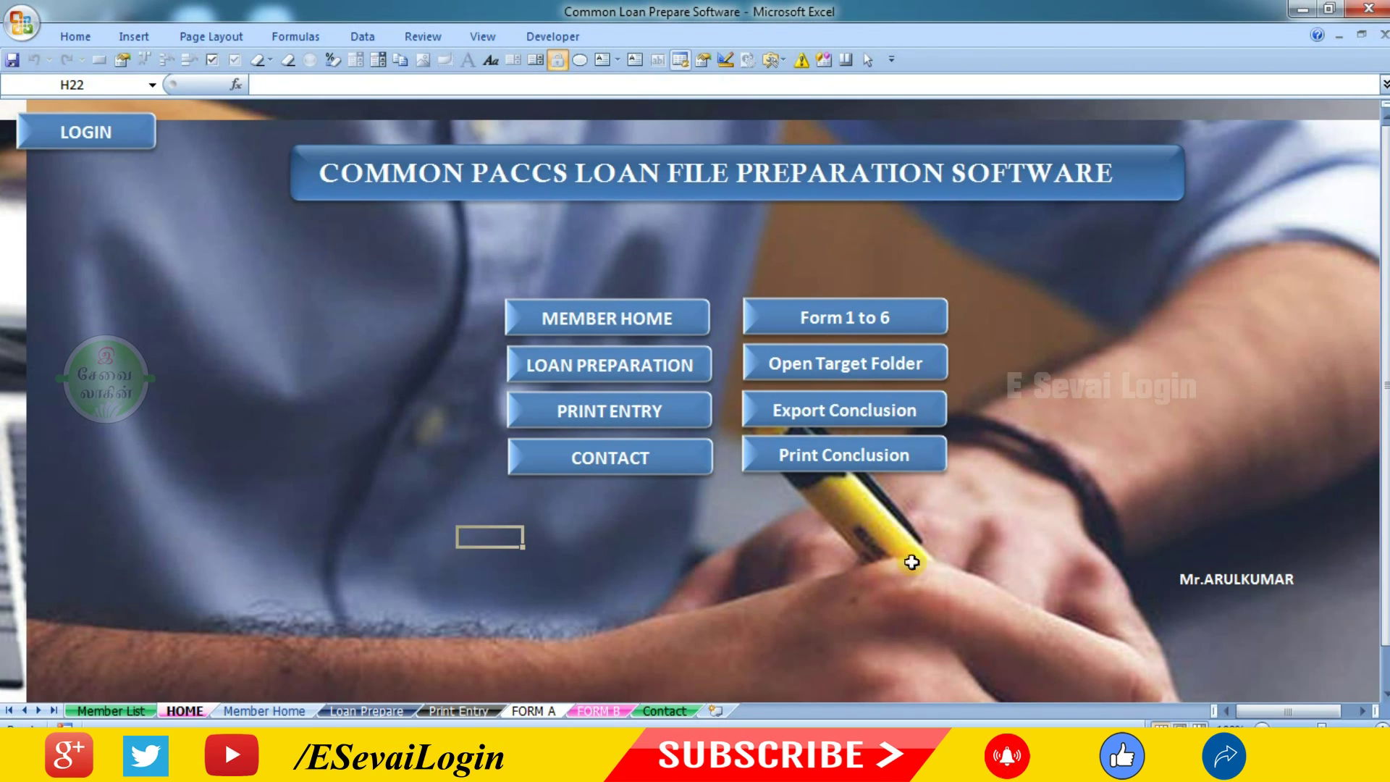
{"action": "left_click", "coordinate": [791, 518]}
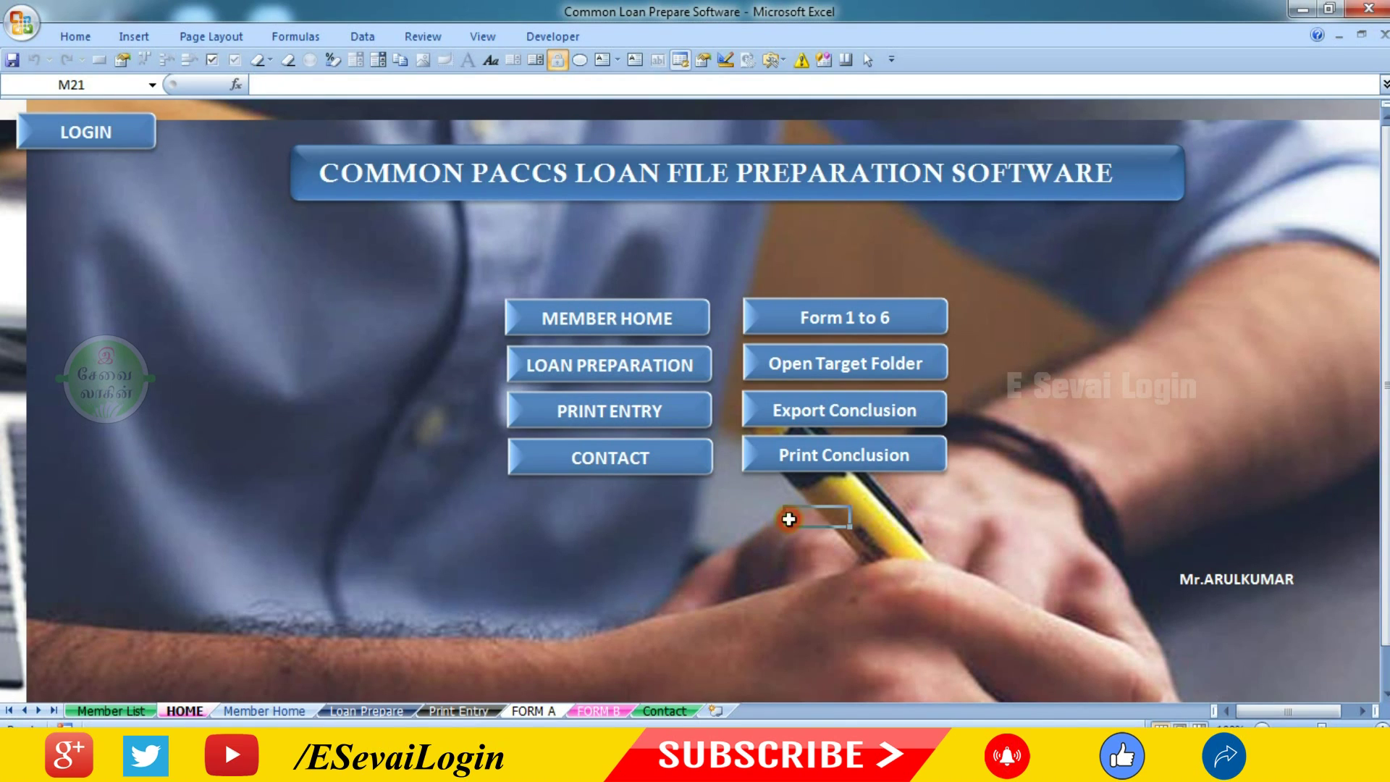
{"action": "left_click", "coordinate": [538, 529]}
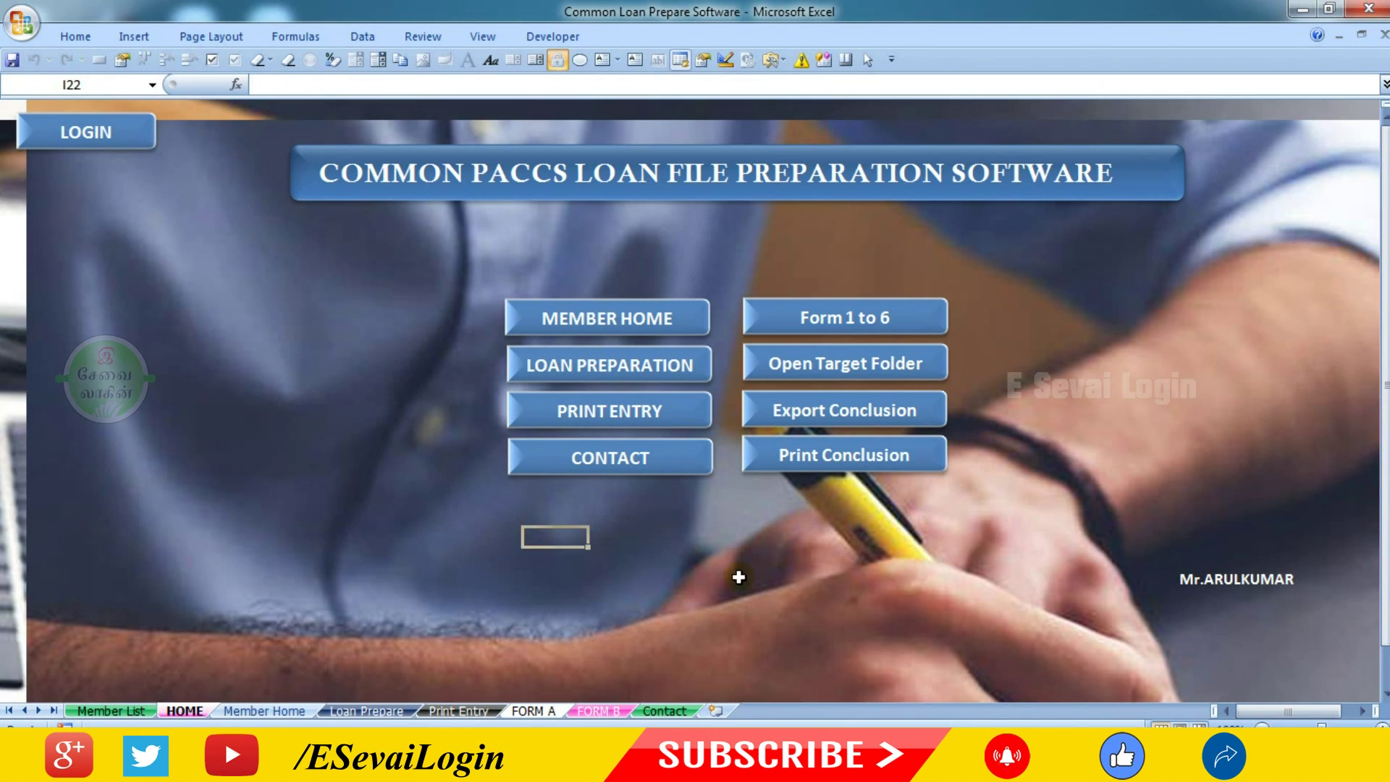
{"action": "left_click_drag", "start_coordinate": [537, 533], "coordinate": [857, 492]}
{"action": "left_click", "coordinate": [858, 495]}
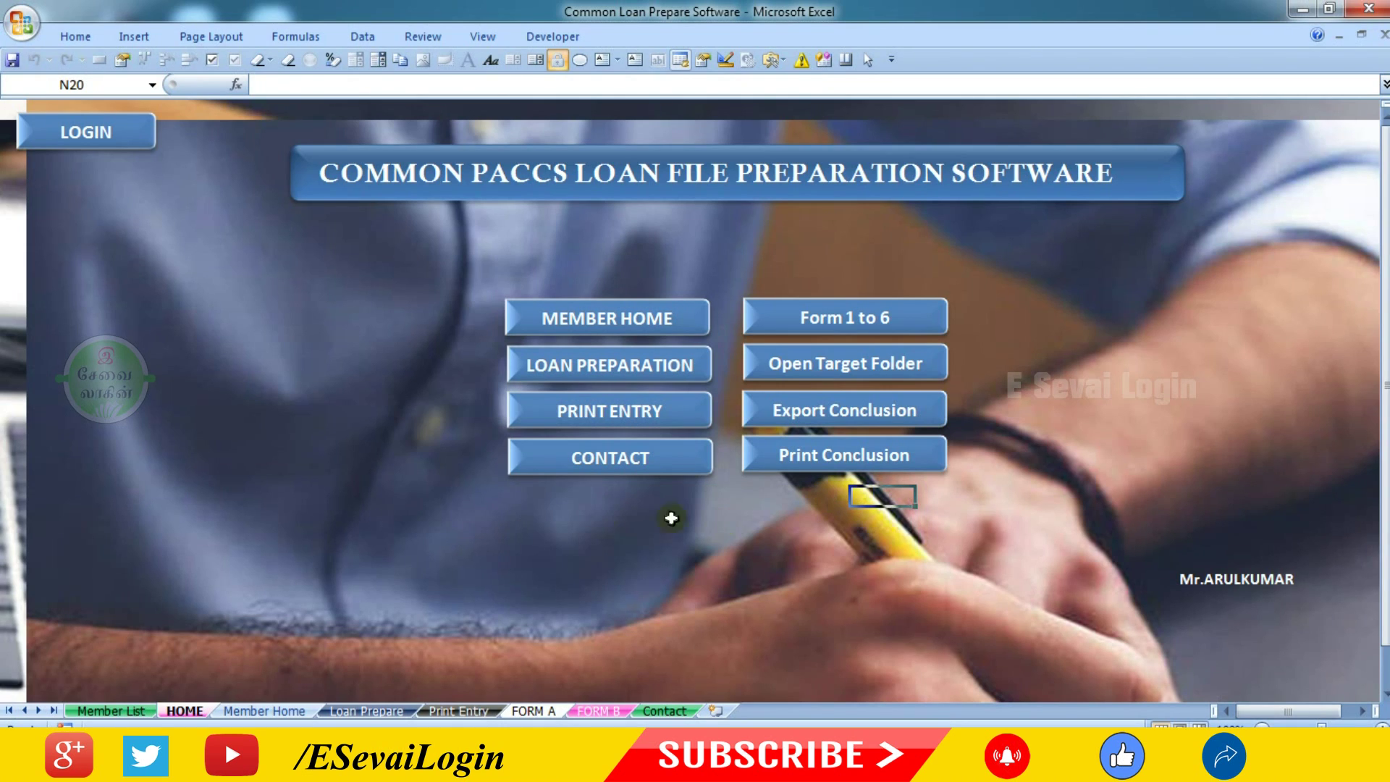
{"action": "left_click", "coordinate": [589, 512]}
{"action": "left_click", "coordinate": [539, 497]}
{"action": "left_click_drag", "start_coordinate": [539, 497], "coordinate": [516, 495]}
{"action": "left_click", "coordinate": [516, 495]}
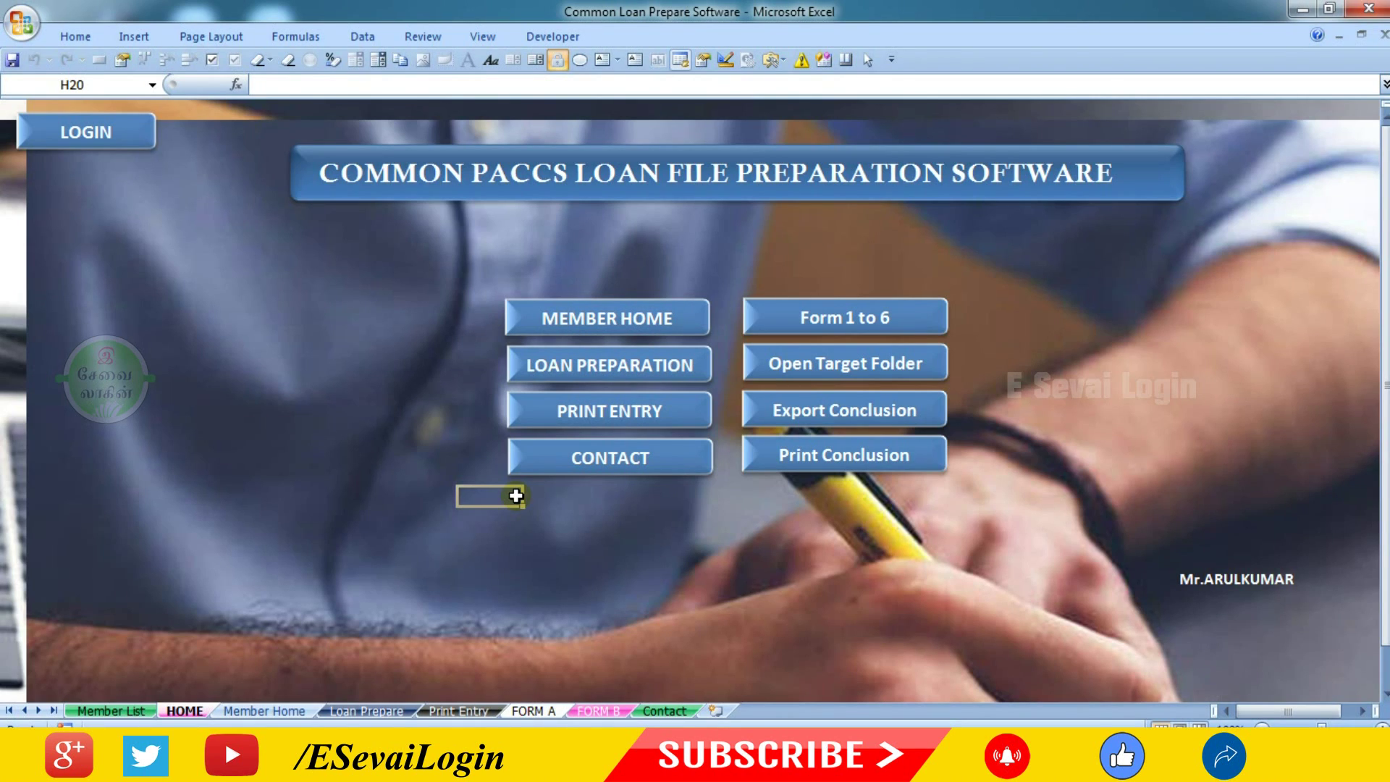
{"action": "left_click", "coordinate": [561, 521]}
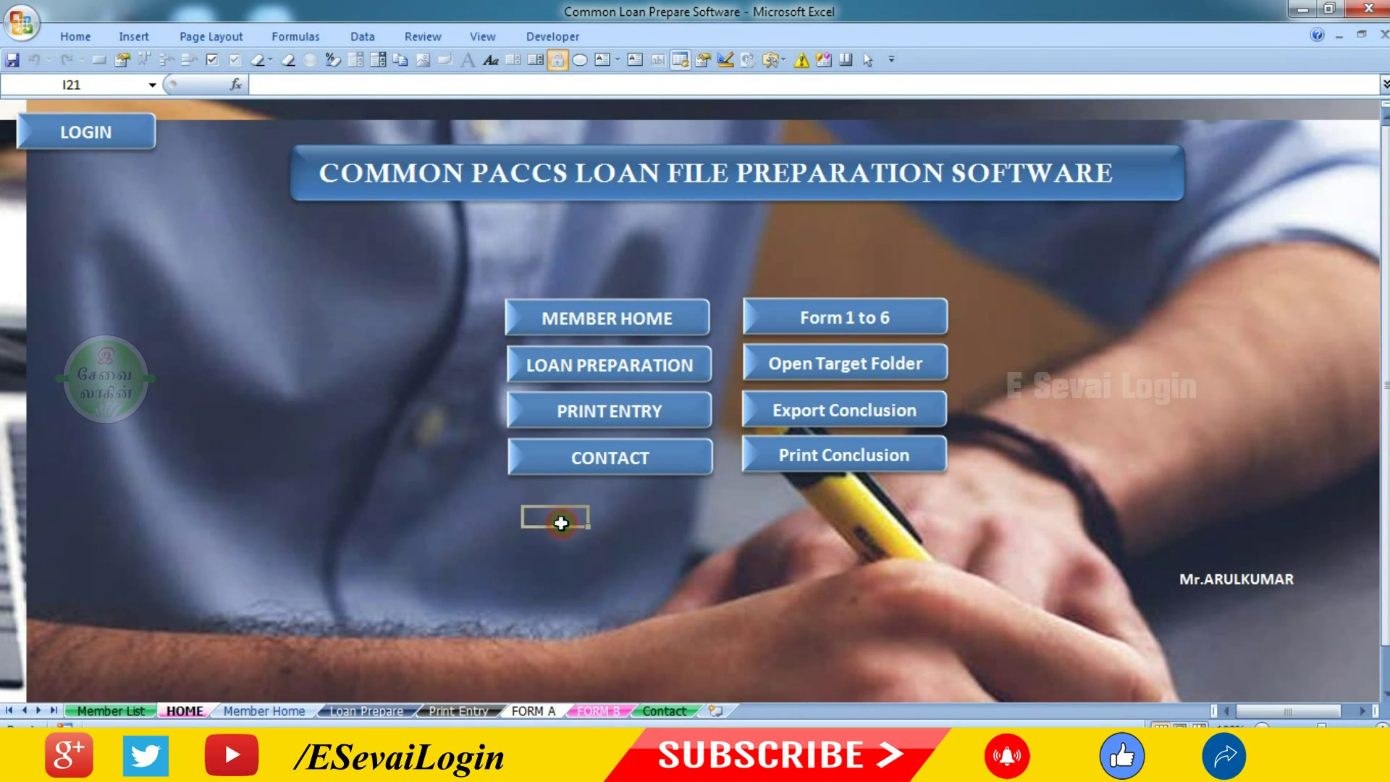
{"action": "left_click", "coordinate": [507, 498]}
{"action": "left_click", "coordinate": [566, 515]}
{"action": "left_click", "coordinate": [503, 493]}
{"action": "left_click", "coordinate": [533, 495]}
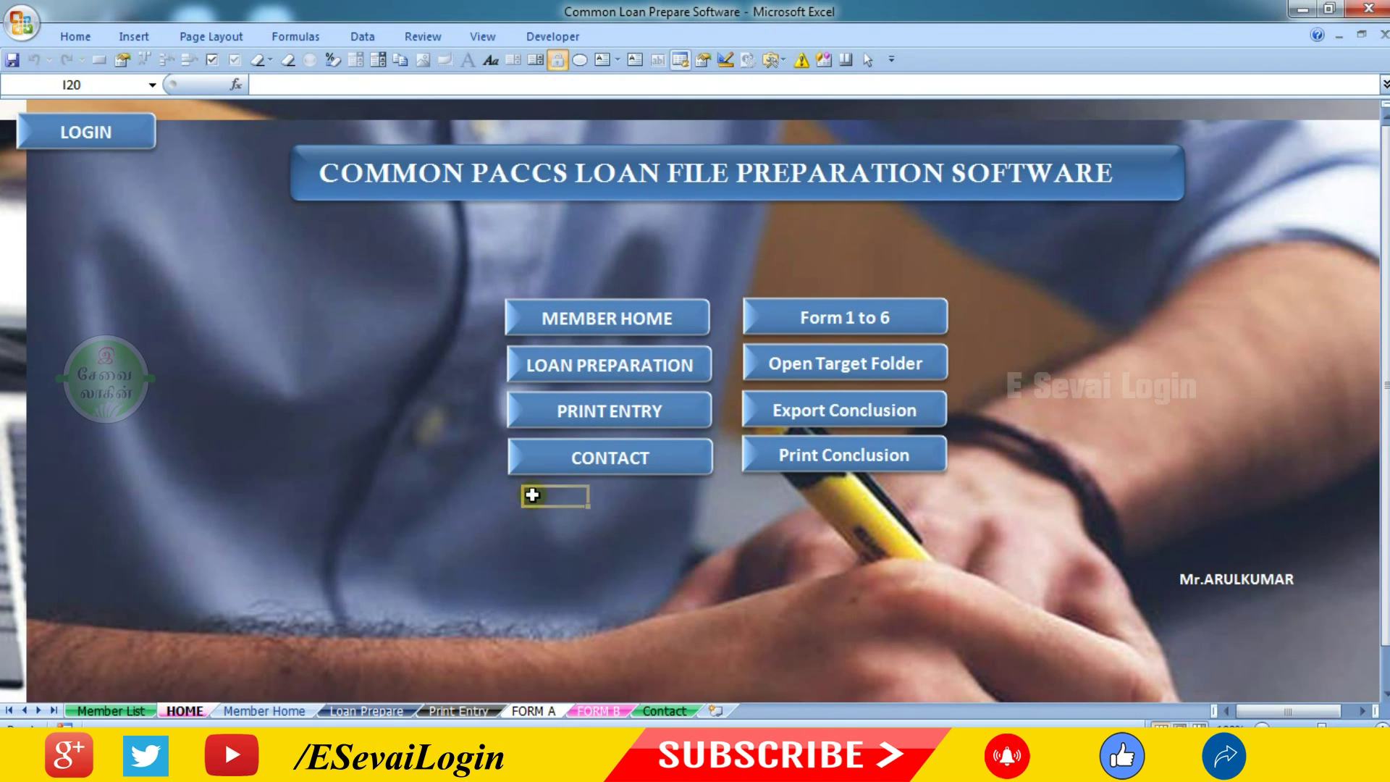
{"action": "left_click", "coordinate": [510, 495]}
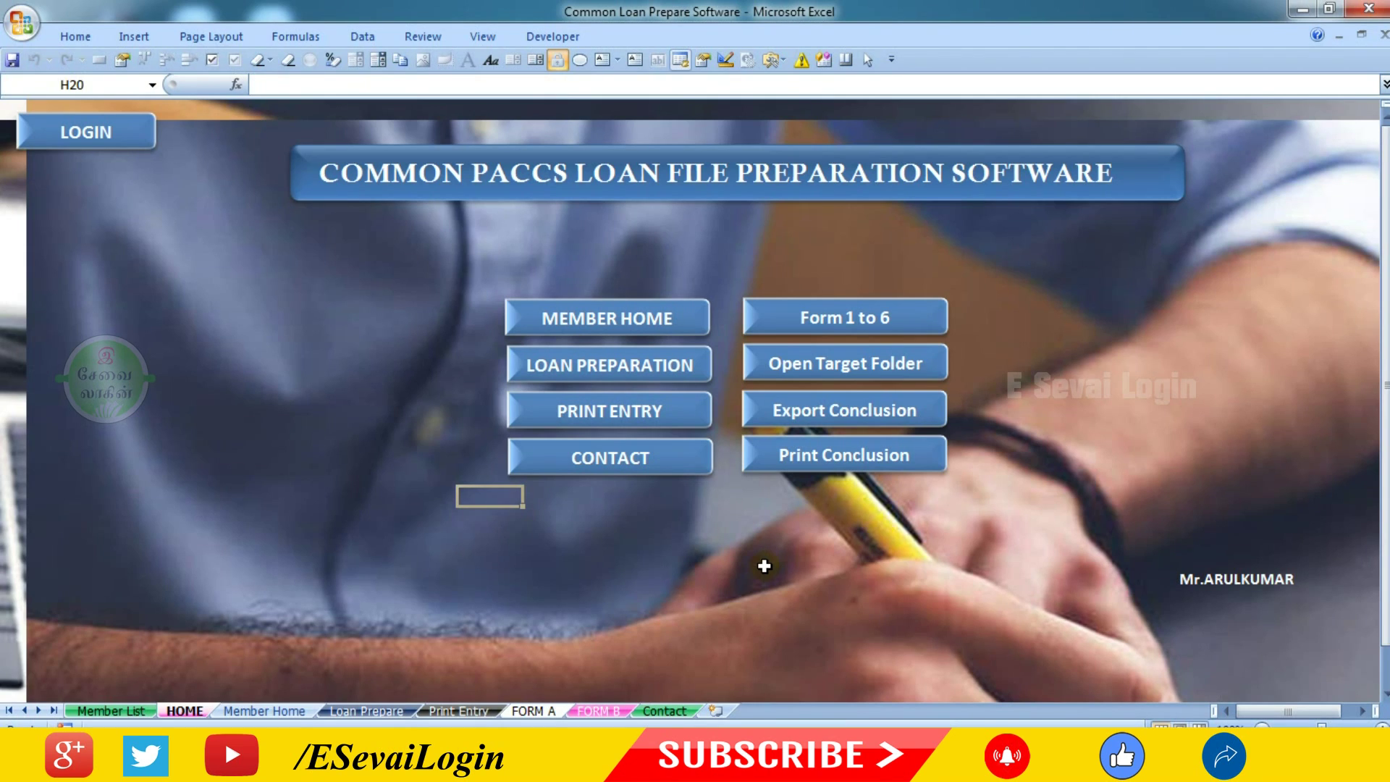
{"action": "left_click", "coordinate": [750, 495]}
Dismiss the Windows color scheme prompt without choosing an option
{"action": "left_click", "coordinate": [631, 372]}
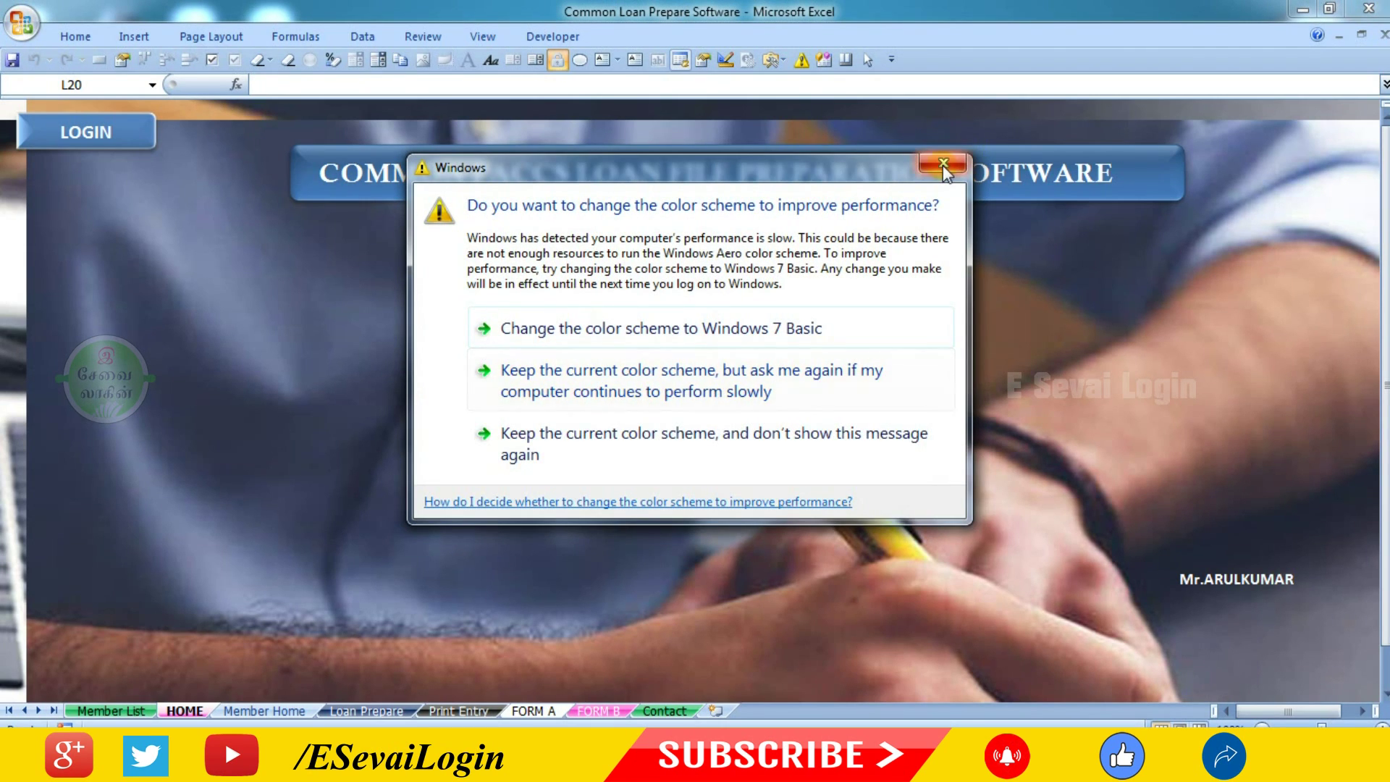
{"action": "left_click", "coordinate": [942, 164]}
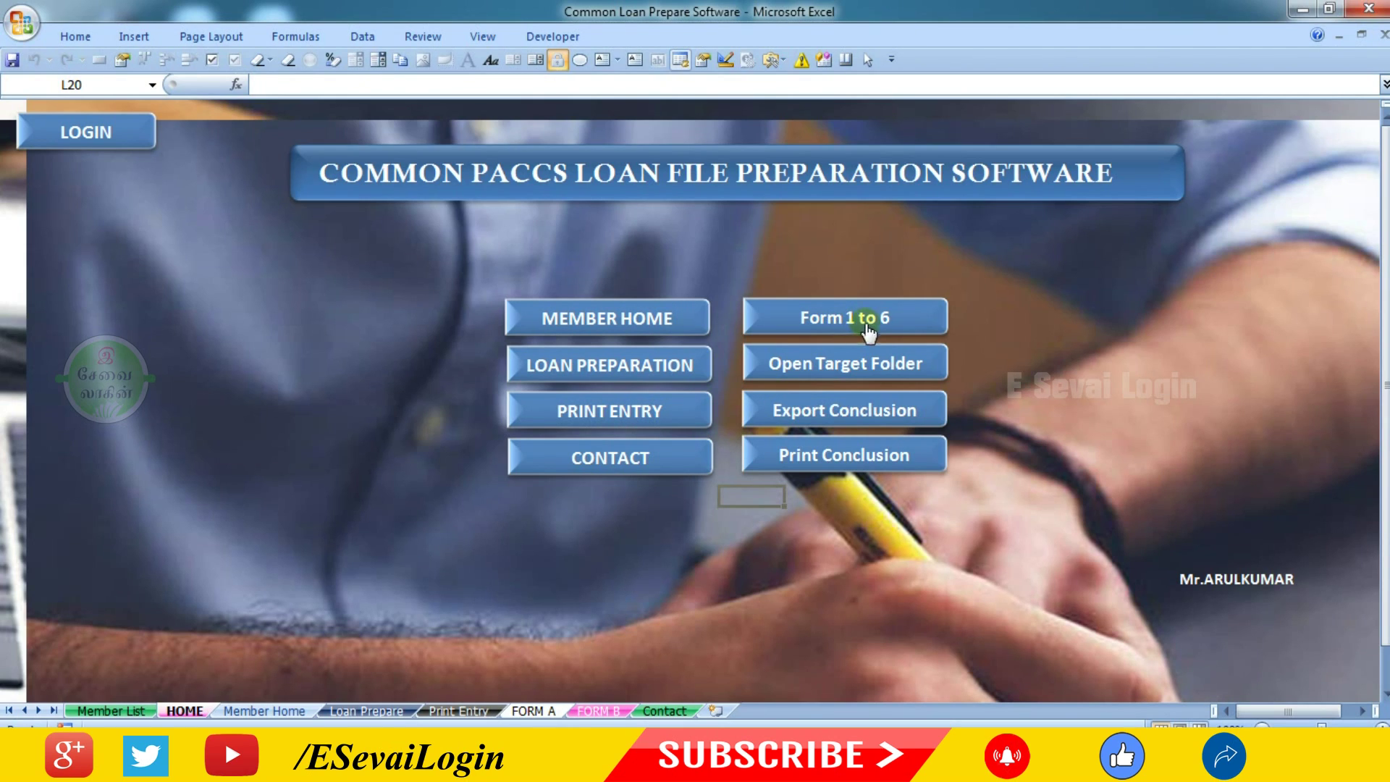
Go to the Member Home sheet, start adding a member and enter the member number
{"action": "left_click", "coordinate": [812, 321]}
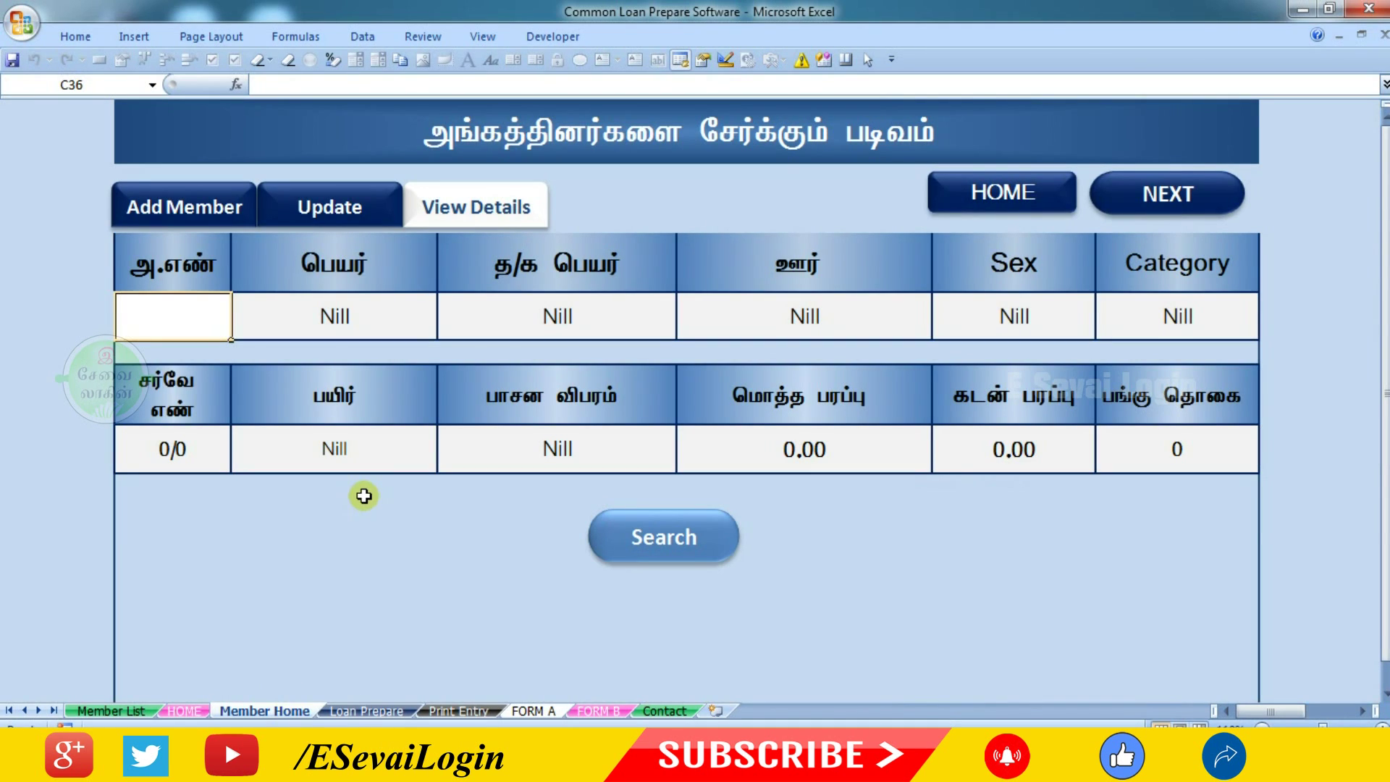
{"action": "left_click", "coordinate": [194, 213]}
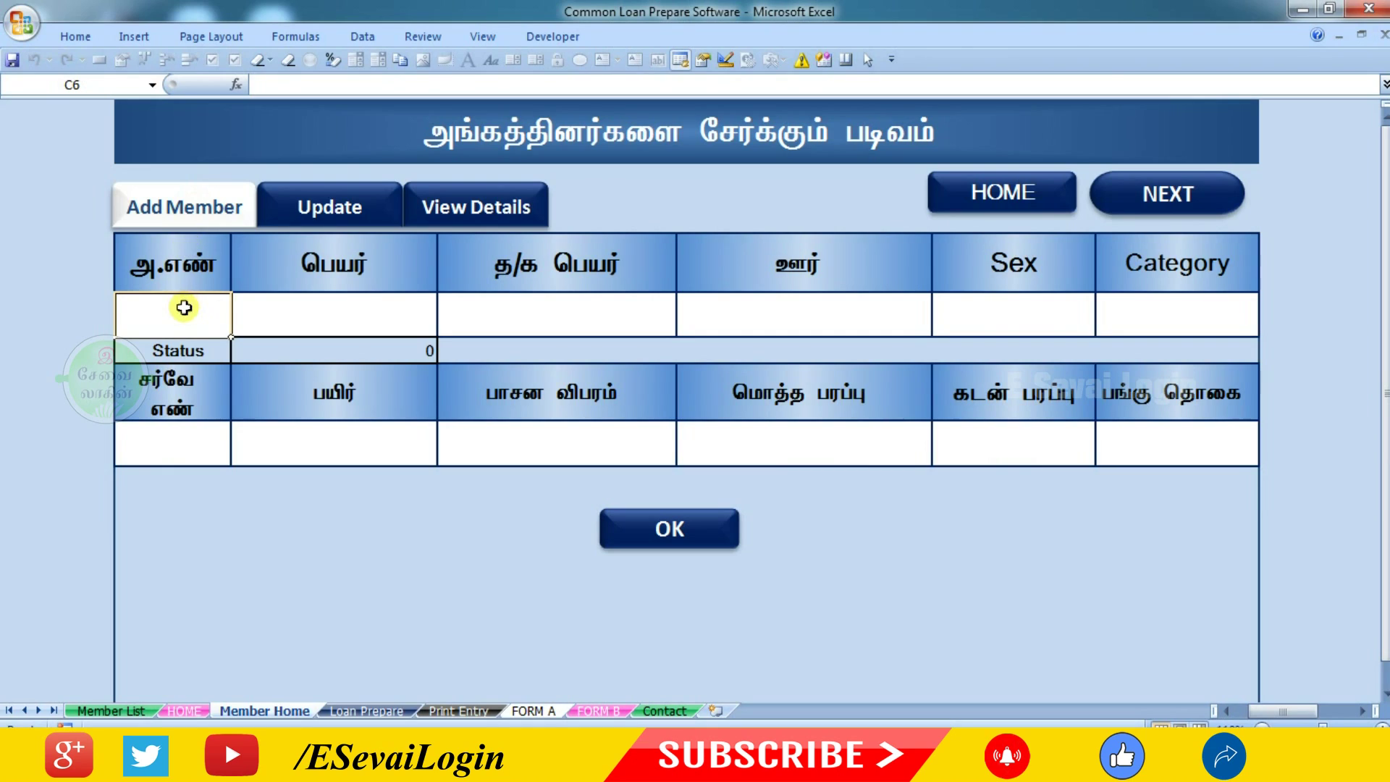
{"action": "type", "text": "1234"}
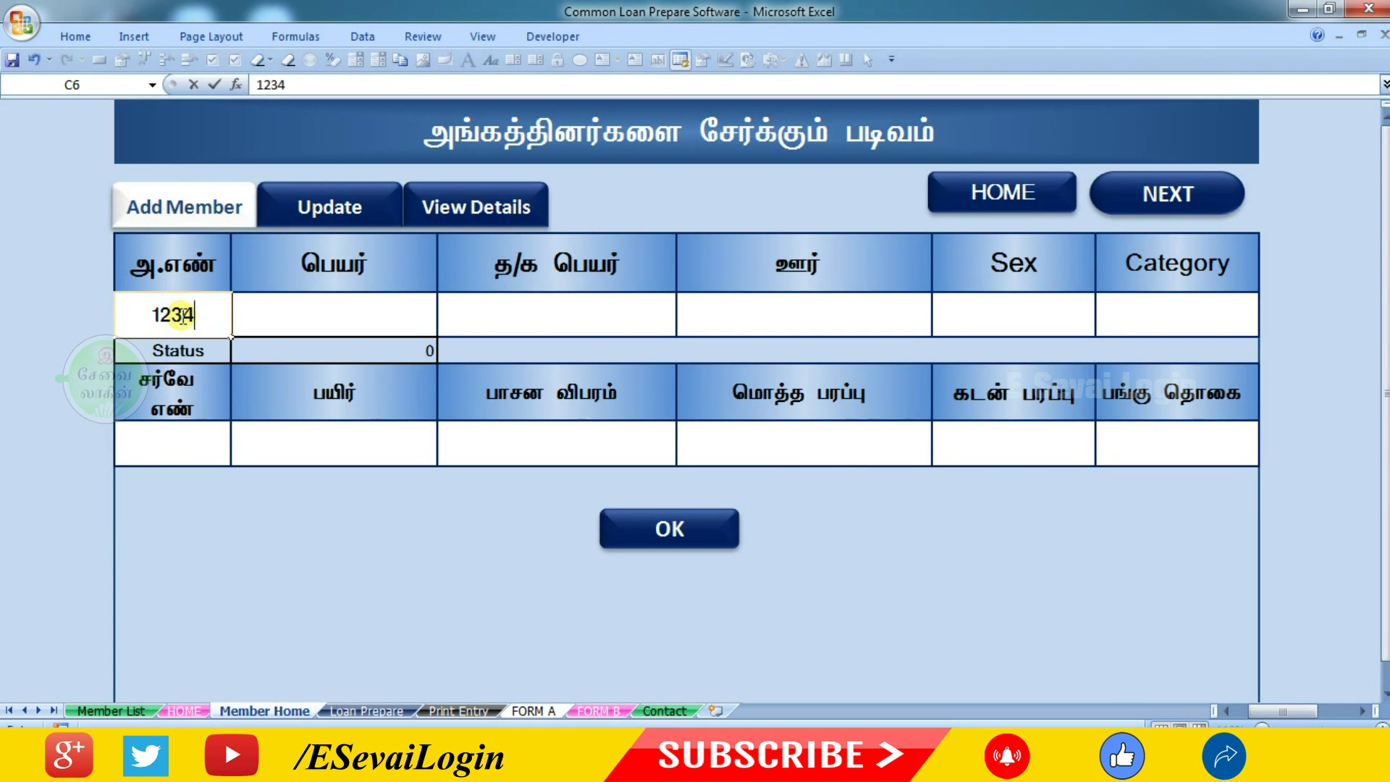
{"action": "left_click", "coordinate": [287, 313]}
{"action": "left_click", "coordinate": [204, 316]}
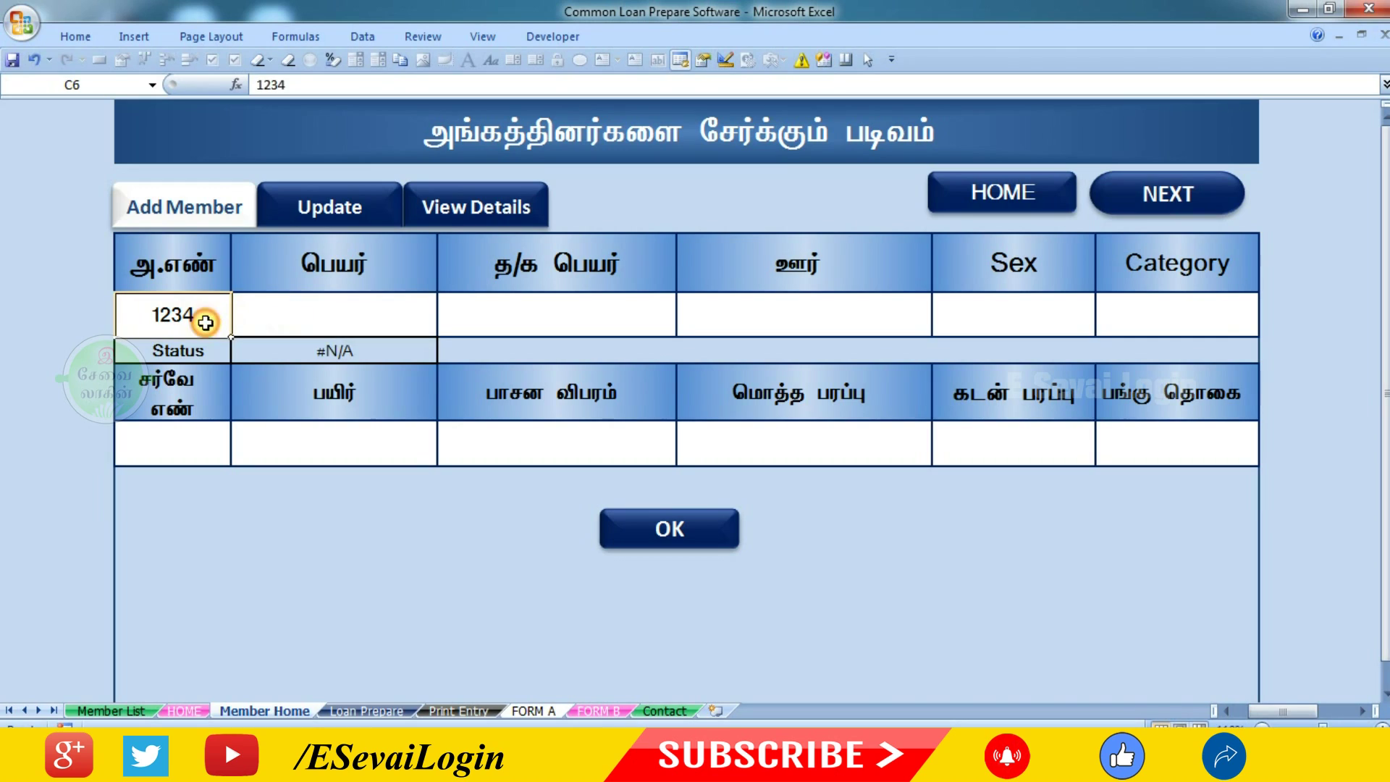
{"action": "left_click", "coordinate": [296, 308]}
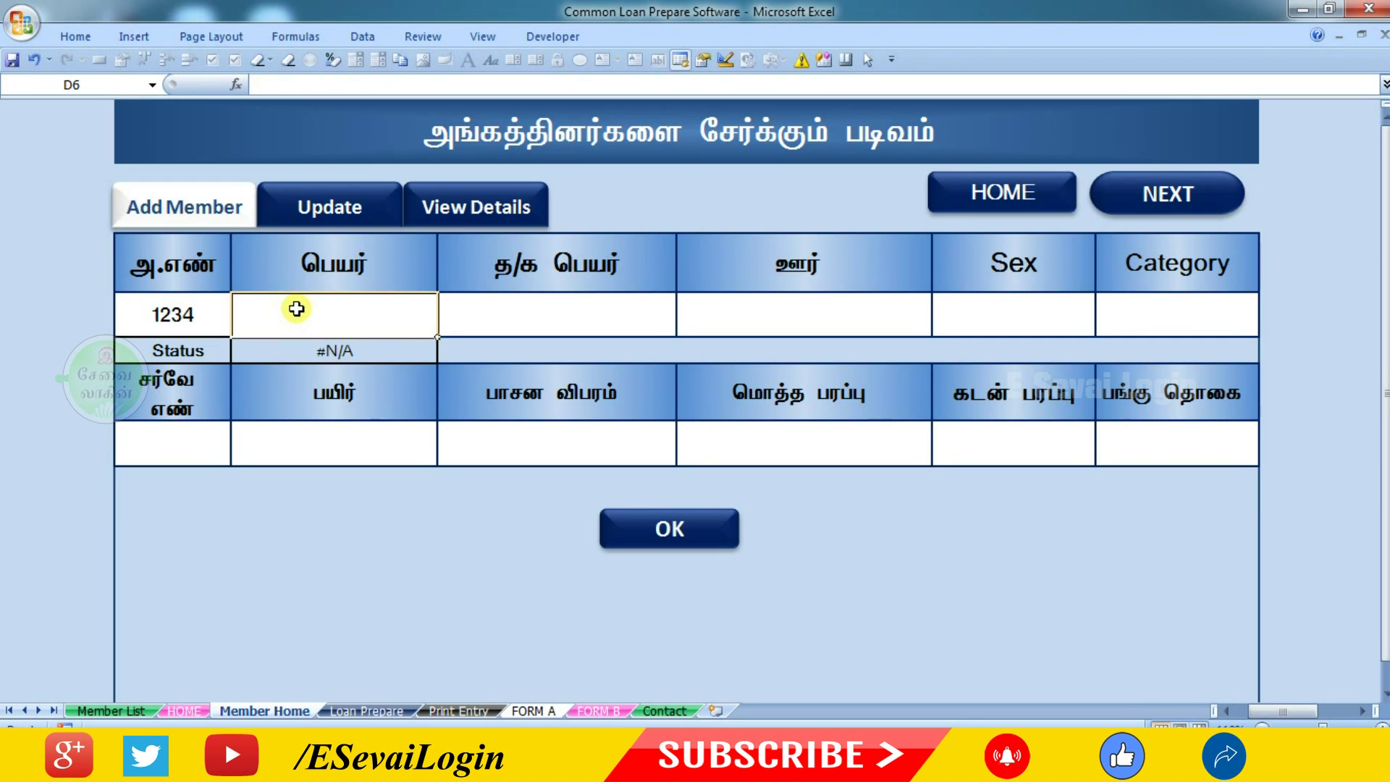
{"action": "left_click", "coordinate": [196, 315]}
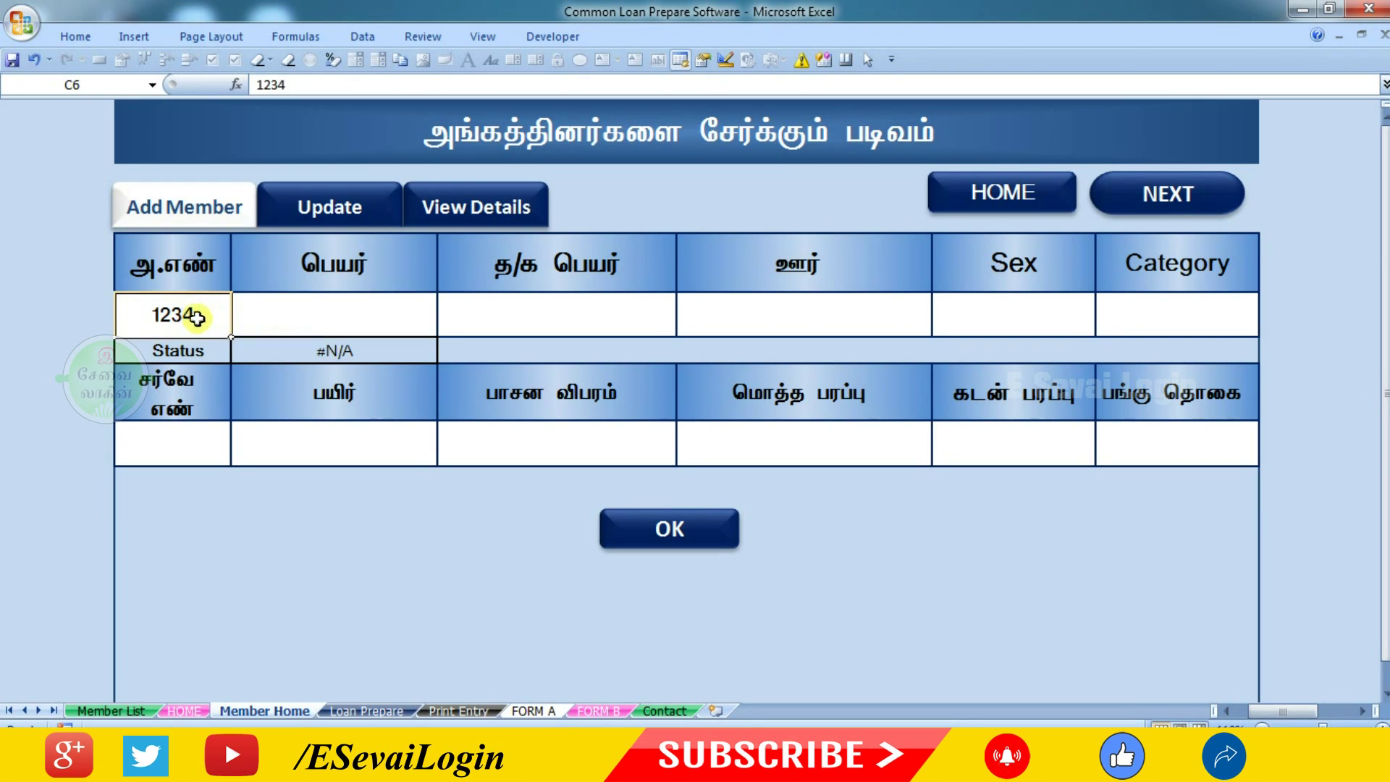
{"action": "left_click", "coordinate": [347, 349]}
{"action": "left_click", "coordinate": [375, 548]}
{"action": "left_click", "coordinate": [366, 350]}
Try a different member number in the add-member form to check its status
{"action": "left_click", "coordinate": [215, 322]}
{"action": "key", "text": "BackSpace"}
{"action": "type", "text": "548"}
{"action": "key", "text": "Return"}
{"action": "left_click", "coordinate": [413, 351]}
Re-enter the member number and fill in the member's name, father's or husband's name and village, with sex Male and category SC
{"action": "left_click", "coordinate": [203, 313]}
{"action": "key", "text": "BackSpace"}
{"action": "type", "text": "1234"}
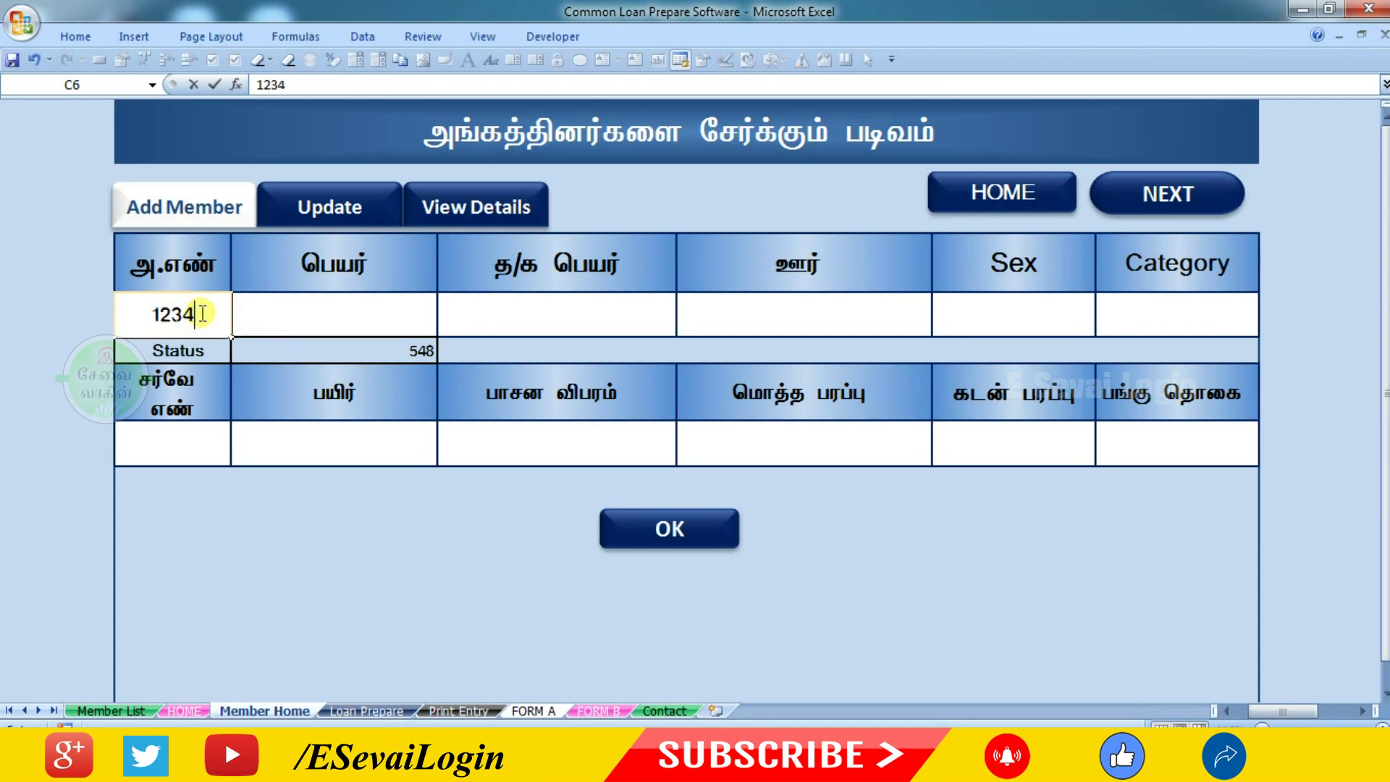
{"action": "left_click", "coordinate": [338, 319]}
{"action": "type", "text": "குமார்"}
{"action": "key", "text": "Tab"}
{"action": "type", "text": "குமார்"}
{"action": "left_click", "coordinate": [1104, 326]}
{"action": "left_click", "coordinate": [1016, 360]}
Complete survey number 101/1a, crop அடர்நடவு கொய்யா, irrigation கிணறு, total area 2.50, loan area 1.50 and share amount 5000, and save the member
{"action": "left_click", "coordinate": [671, 453]}
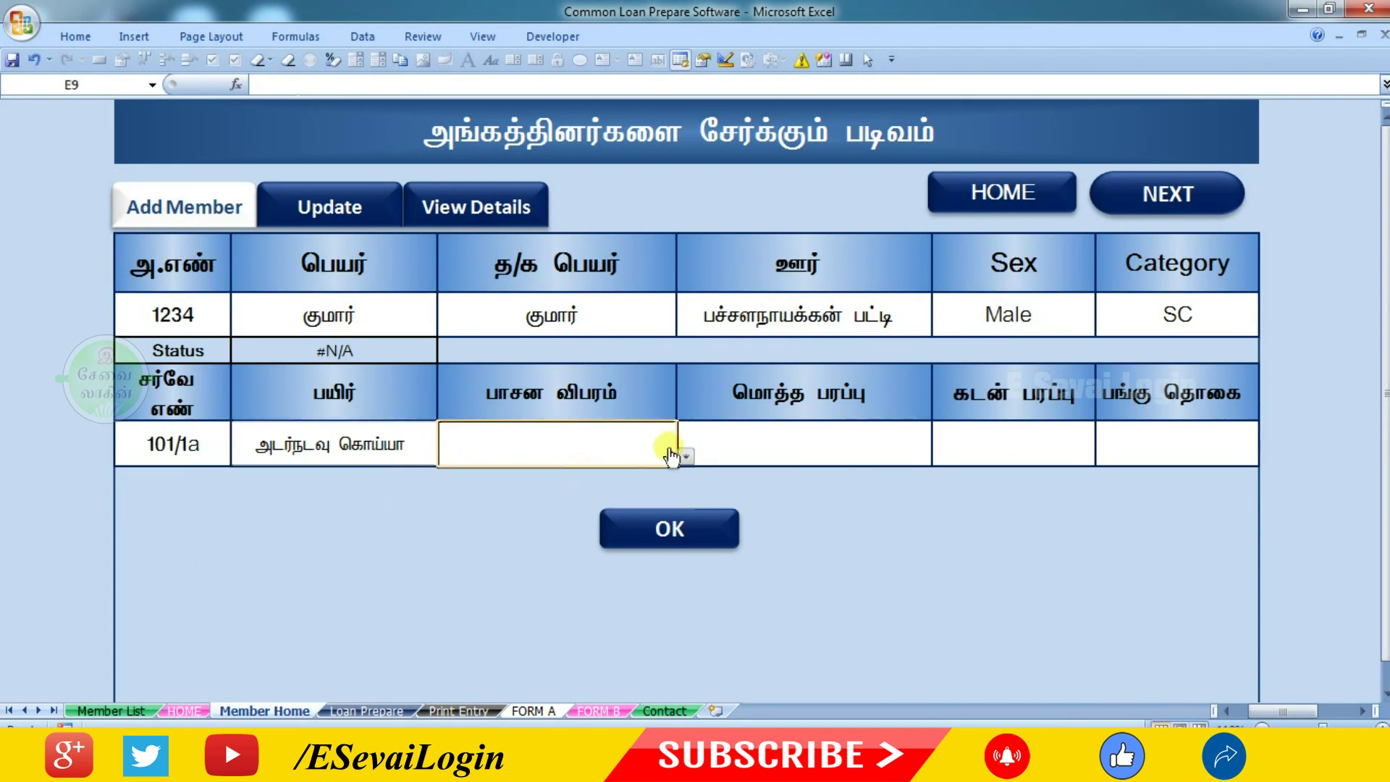
{"action": "left_click", "coordinate": [670, 528]}
{"action": "left_click", "coordinate": [718, 440]}
Open the member update form and search for the new member by member number
{"action": "left_click", "coordinate": [311, 209]}
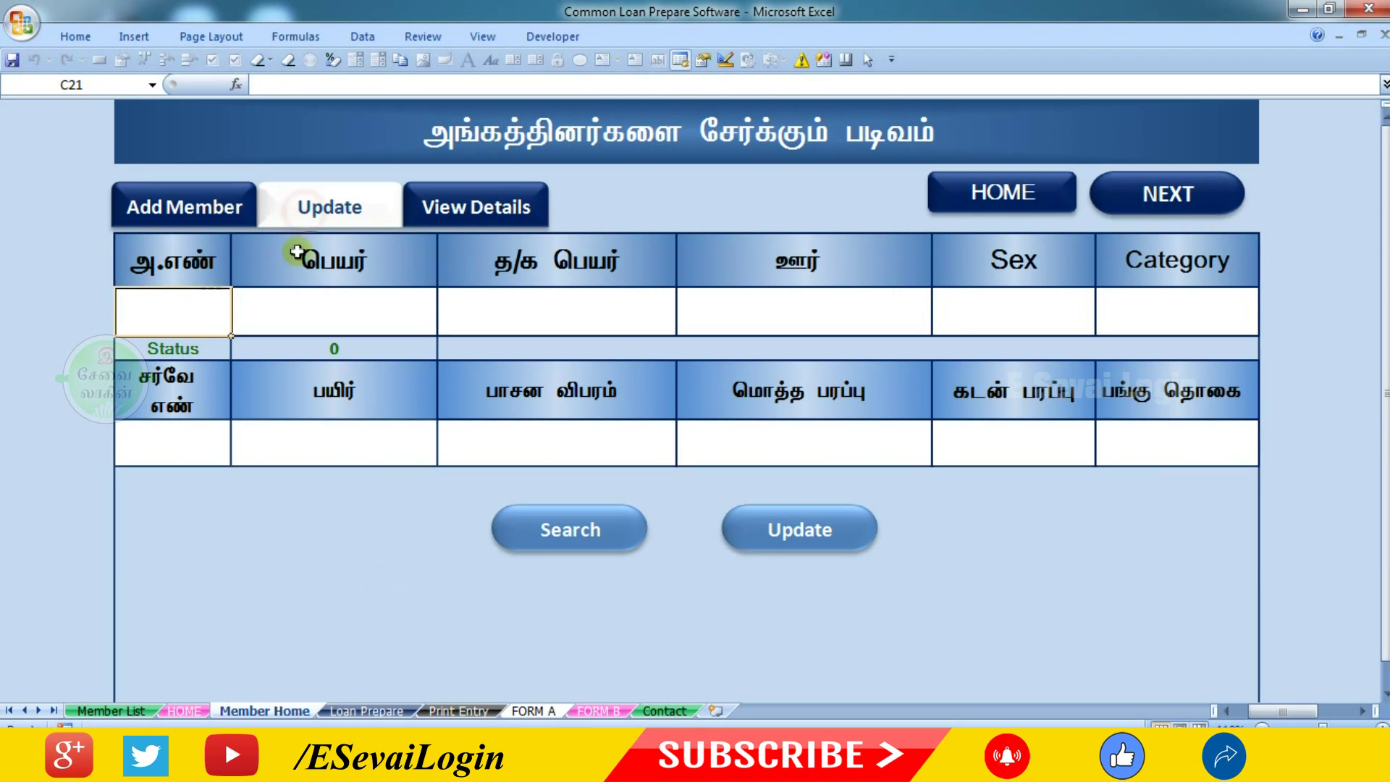
{"action": "type", "text": "1234"}
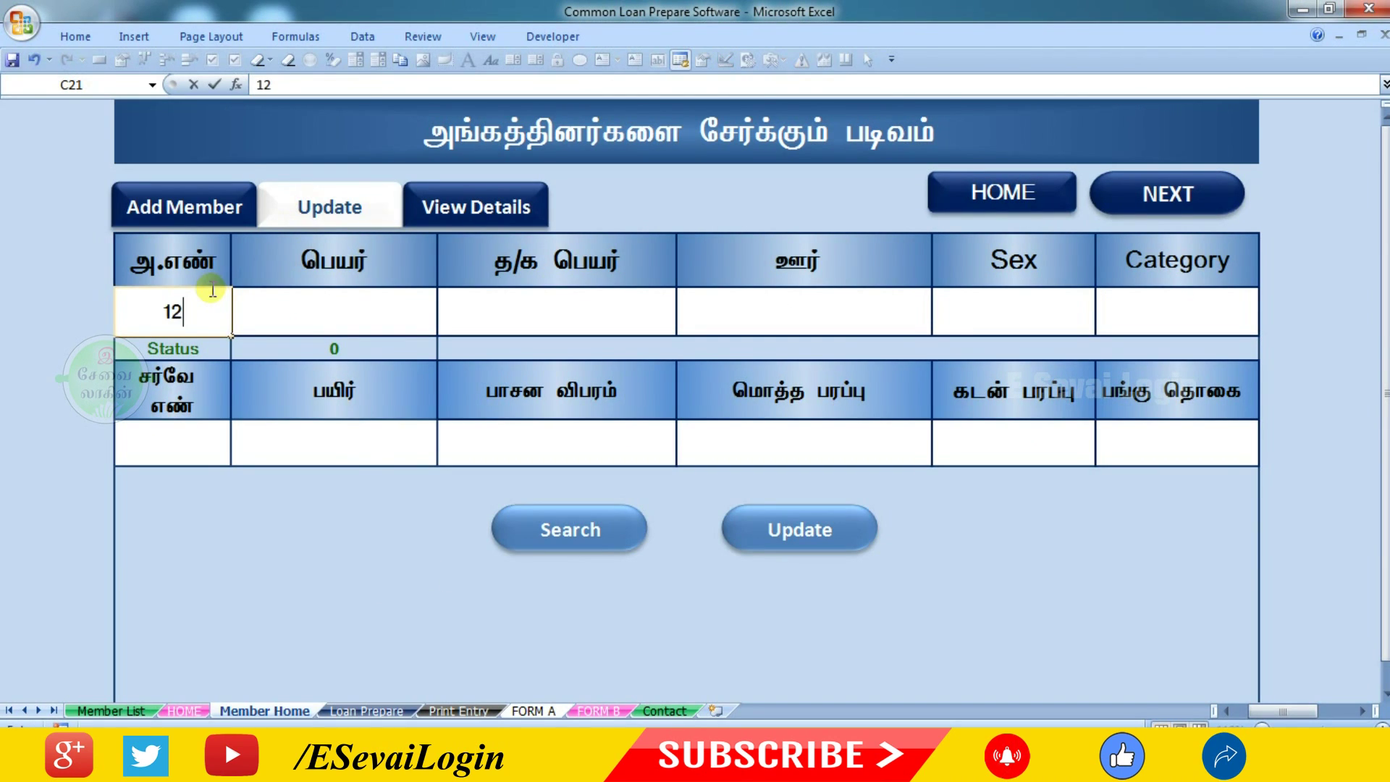
{"action": "left_click", "coordinate": [314, 521]}
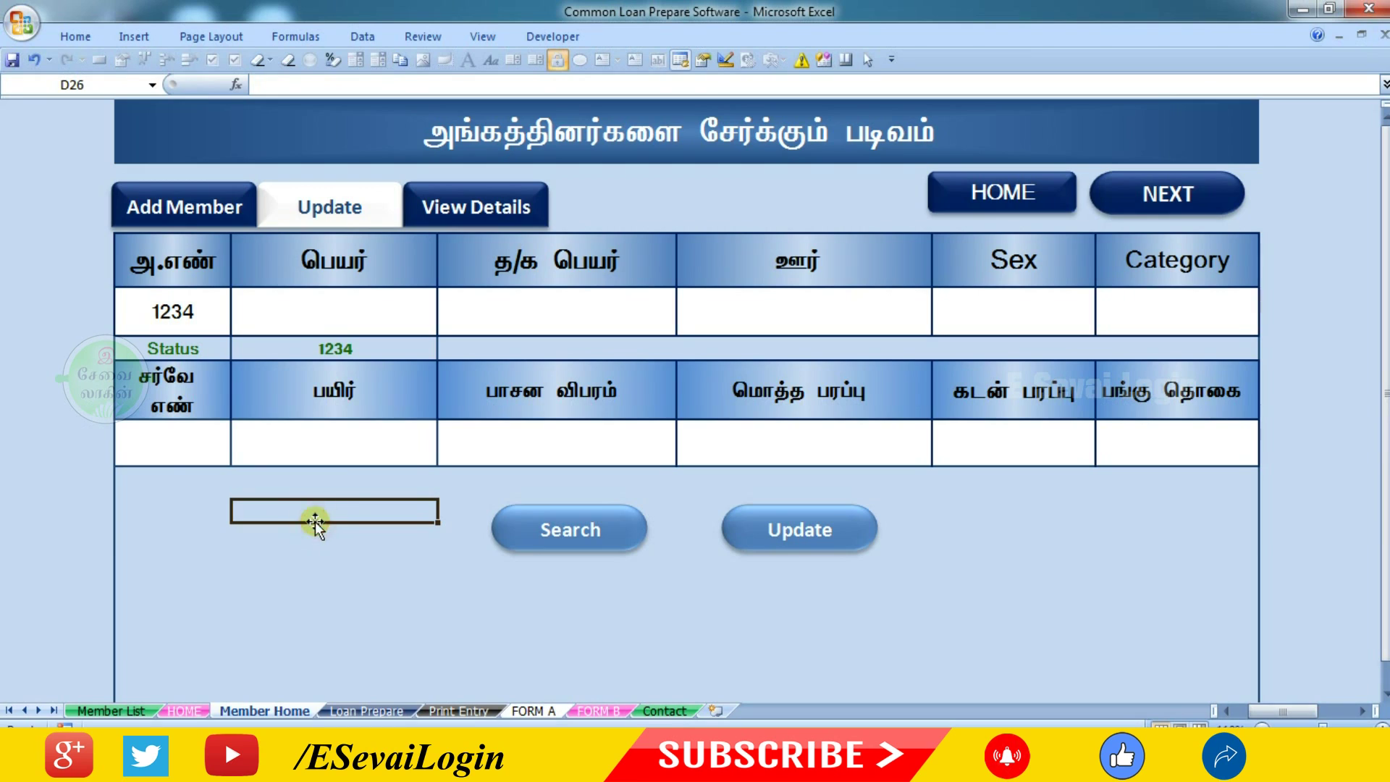
{"action": "left_click", "coordinate": [549, 528]}
Set the member's share amount (பங்கு தொகை) to 6000
{"action": "double_click", "coordinate": [1190, 443]}
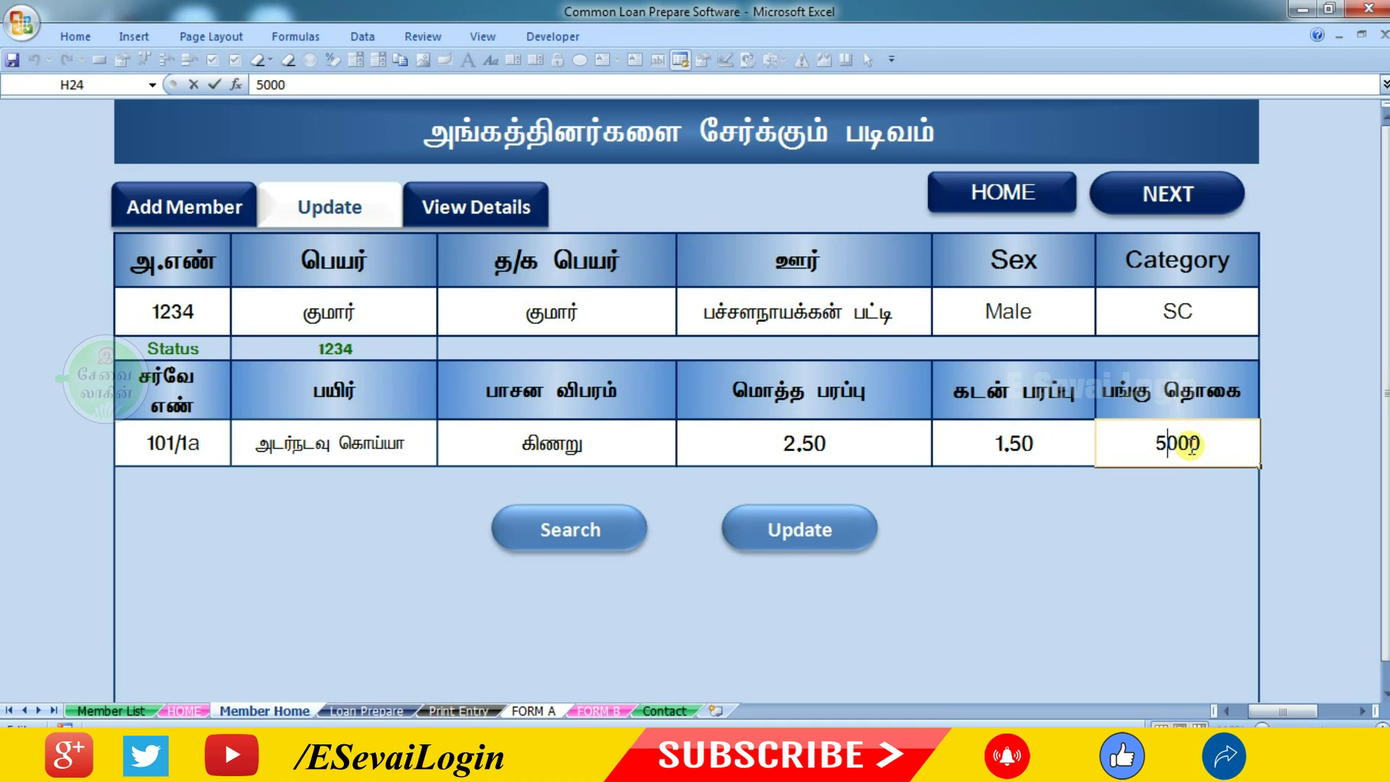
{"action": "key", "text": "BackSpace"}
{"action": "type", "text": "6"}
{"action": "left_click", "coordinate": [1134, 524]}
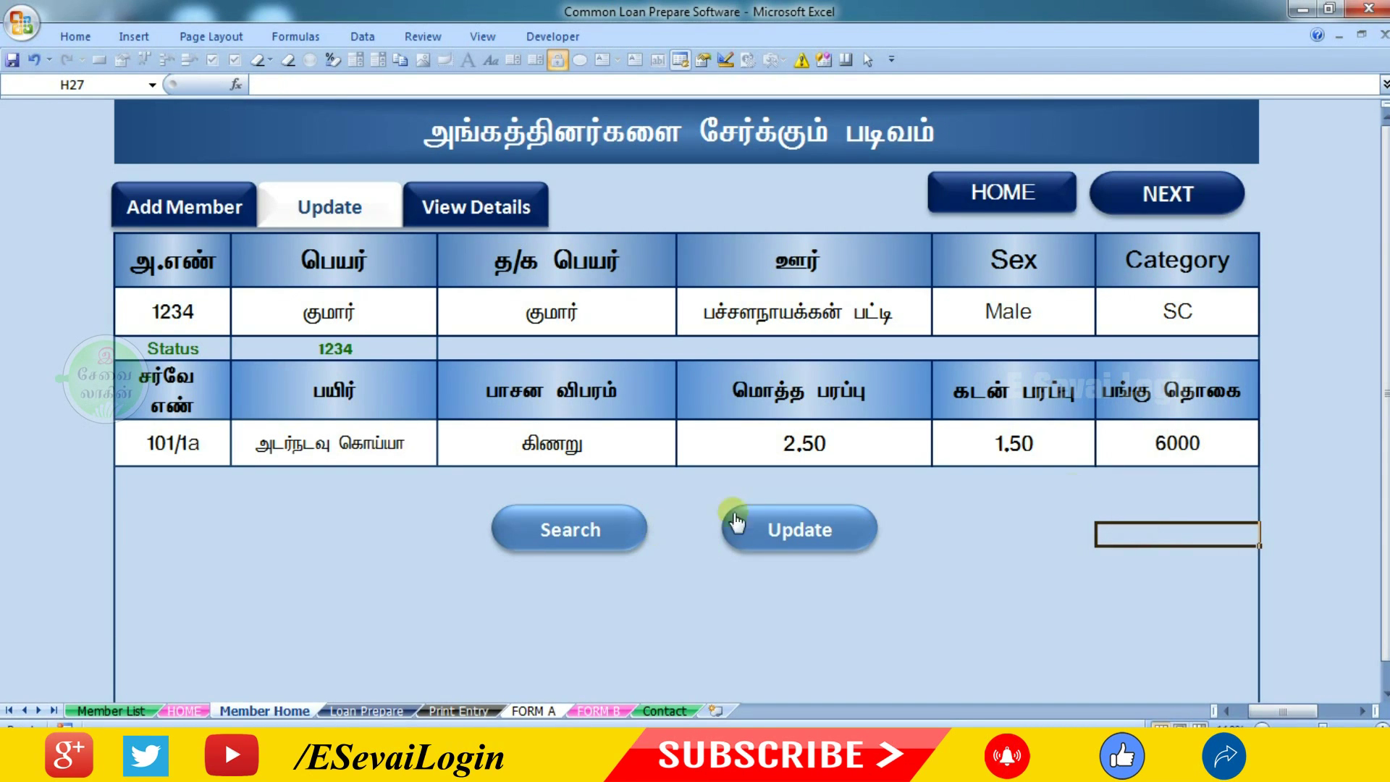
Set the member's loan area (கடன் பரப்பு) to 1.00 and save the updated record
{"action": "double_click", "coordinate": [1041, 445]}
{"action": "key", "text": "BackSpace"}
{"action": "type", "text": "0"}
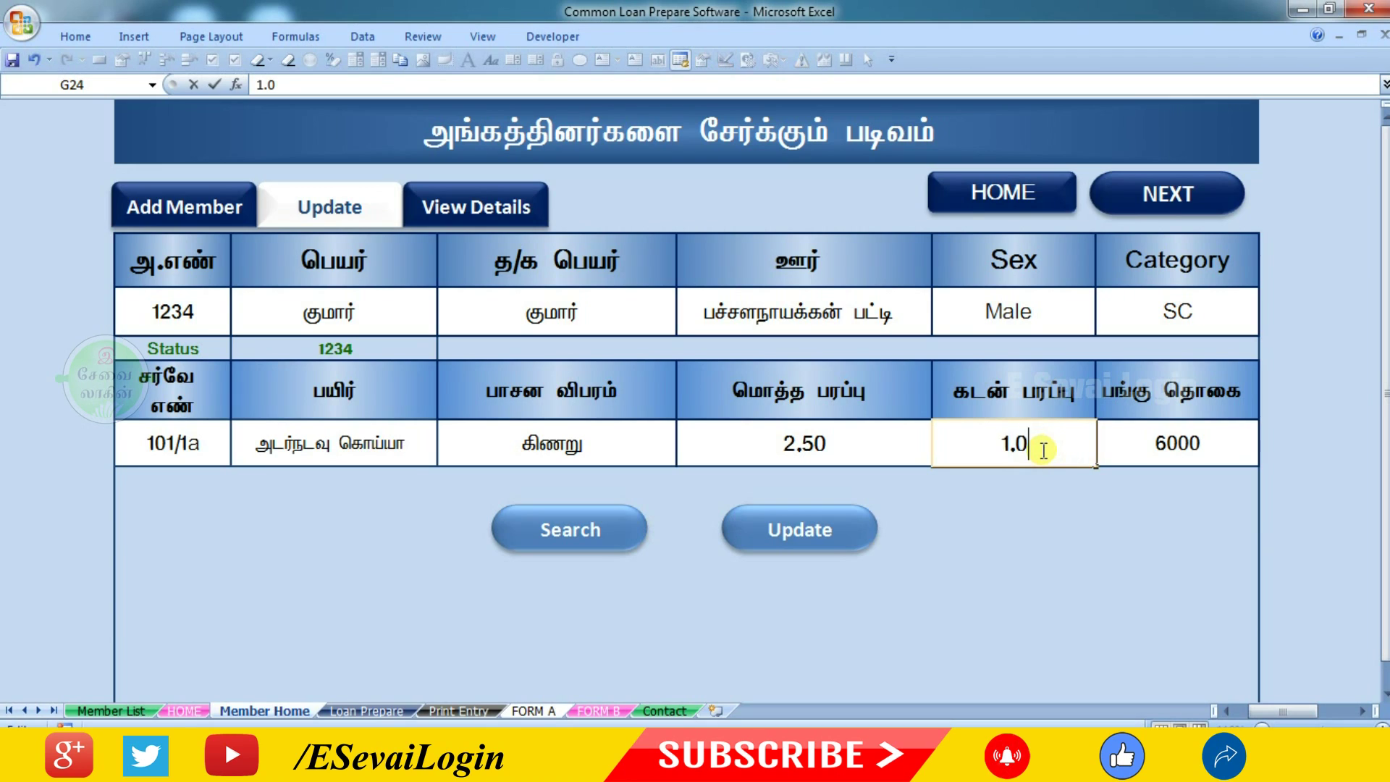
{"action": "left_click", "coordinate": [1027, 505]}
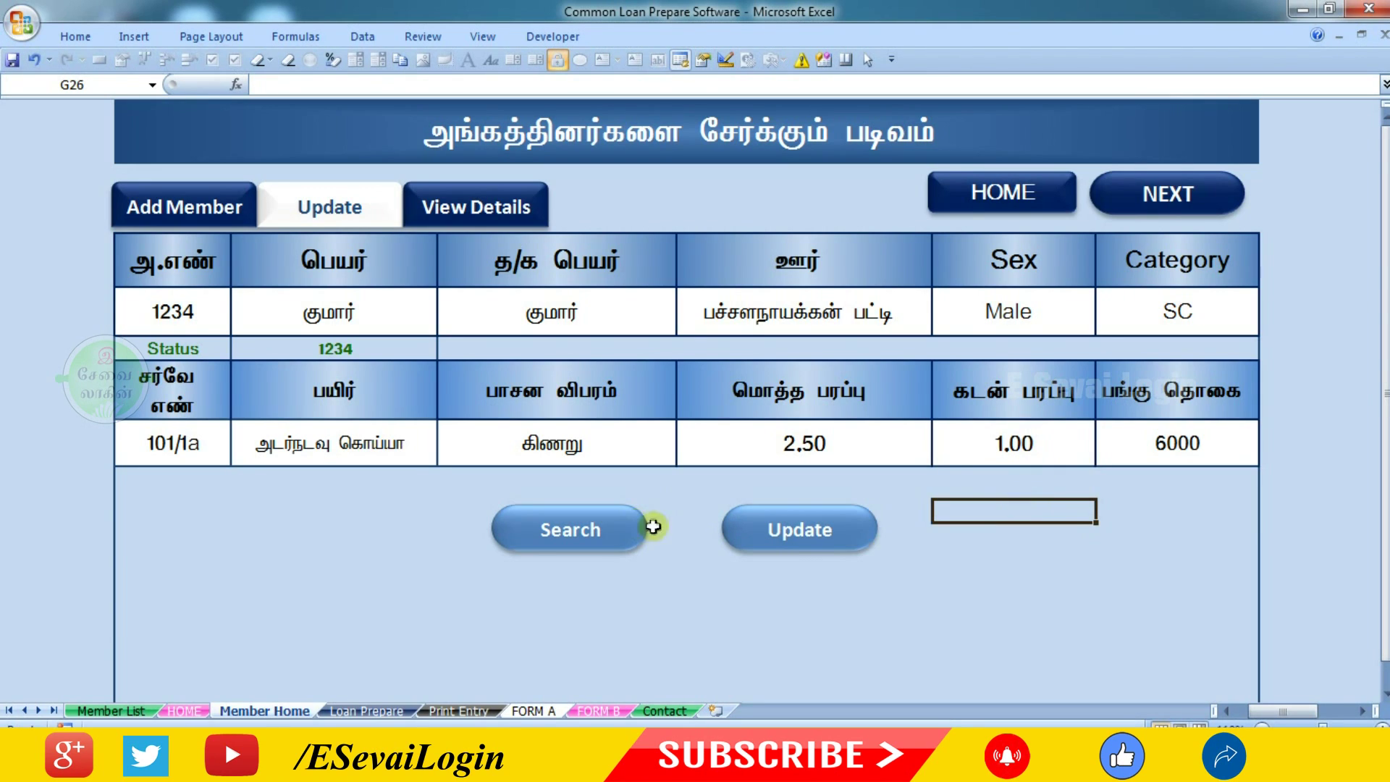
{"action": "left_click", "coordinate": [792, 531]}
{"action": "left_click", "coordinate": [725, 443]}
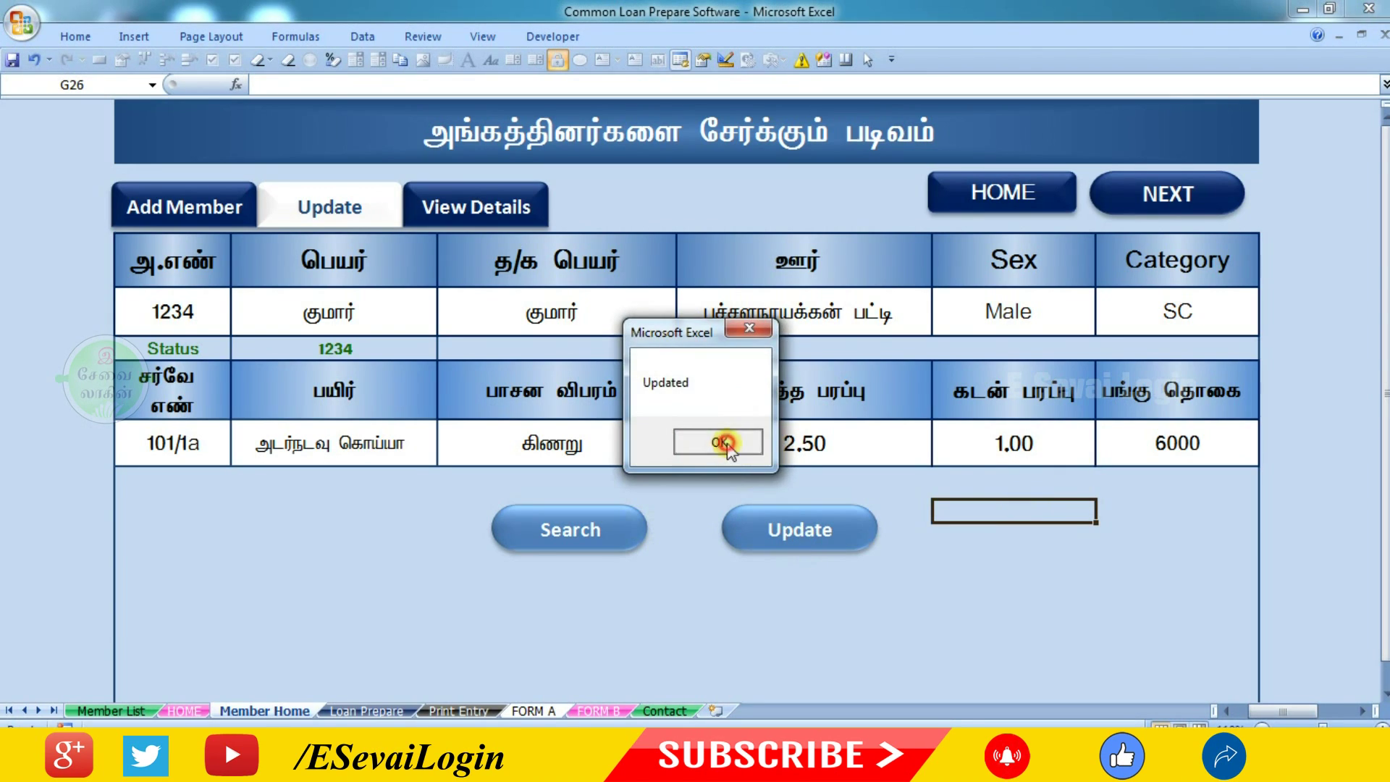
Look up the member by number in the details view and check the updated share amount
{"action": "left_click", "coordinate": [480, 206]}
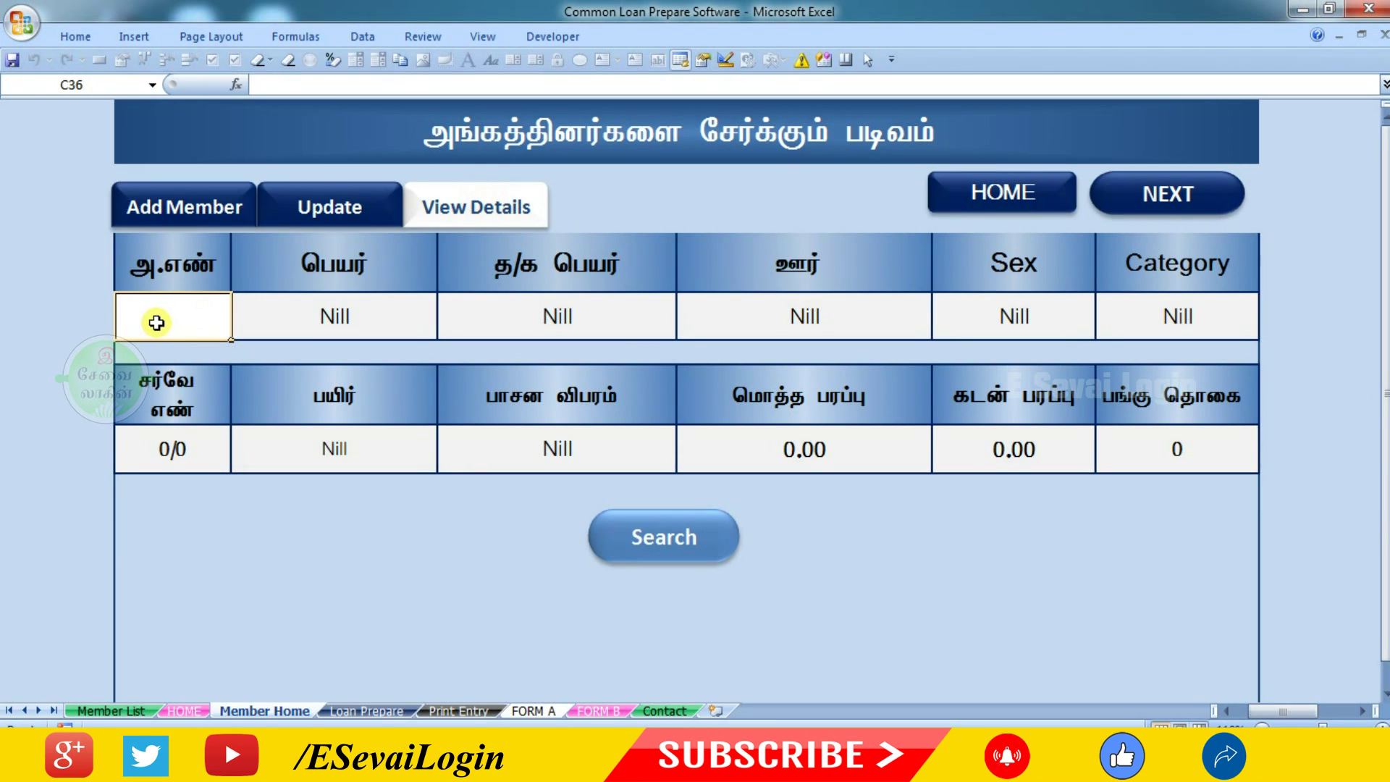
{"action": "type", "text": "1234"}
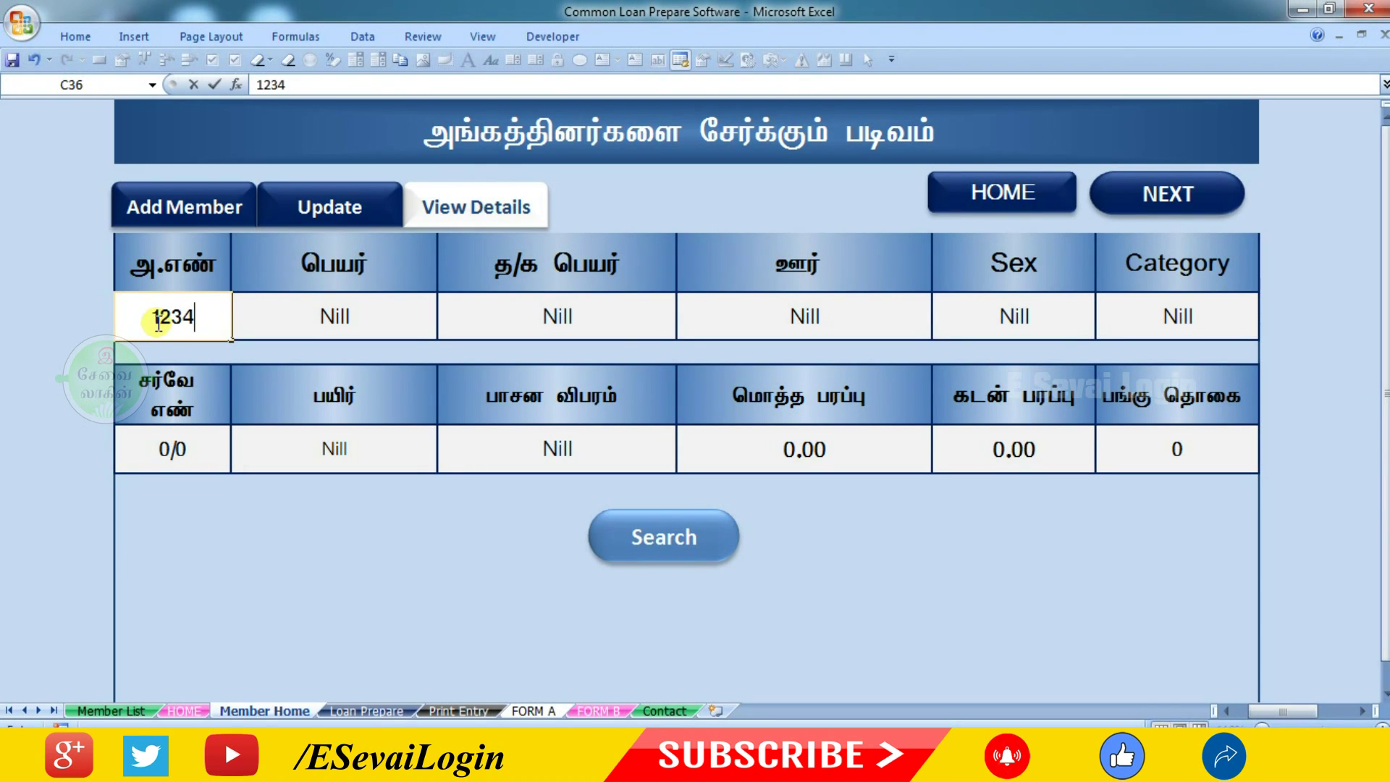
{"action": "left_click", "coordinate": [313, 516]}
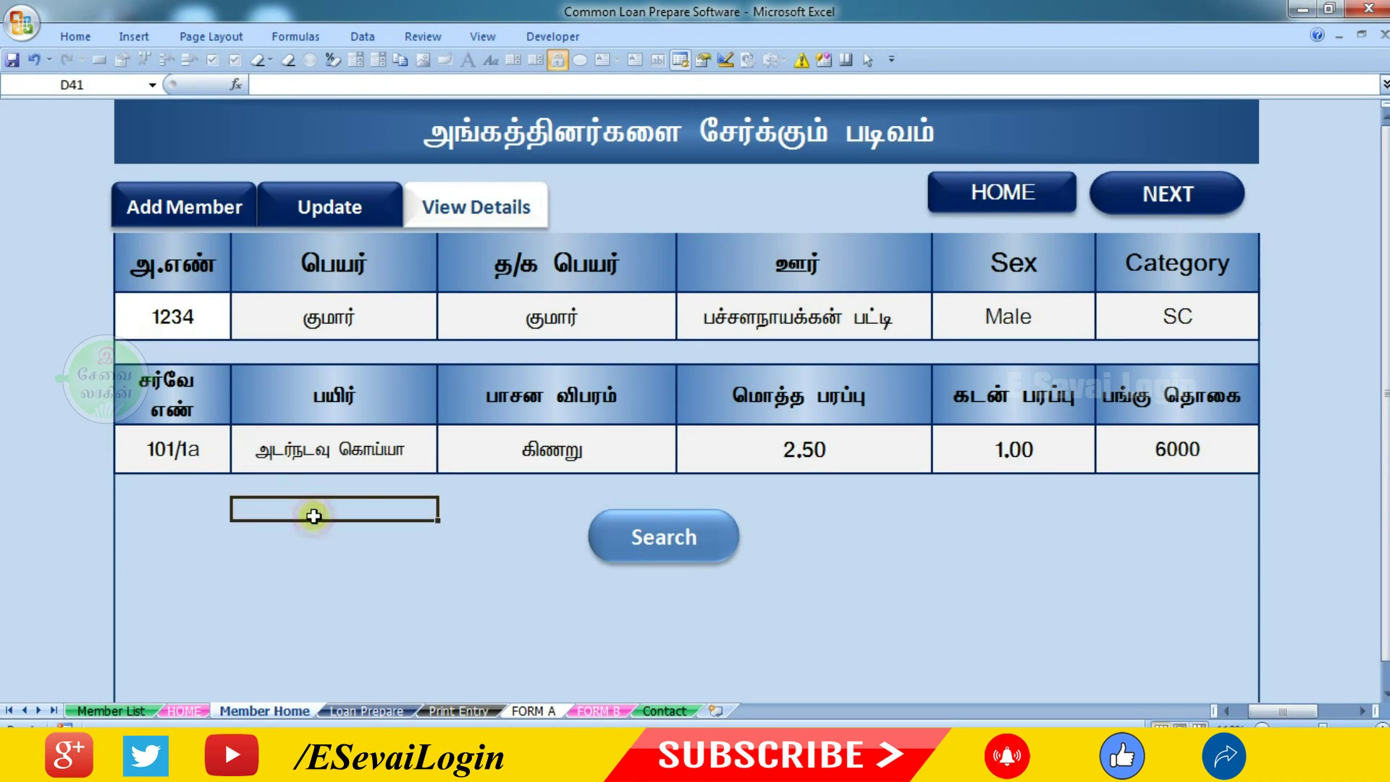
{"action": "left_click", "coordinate": [1178, 446]}
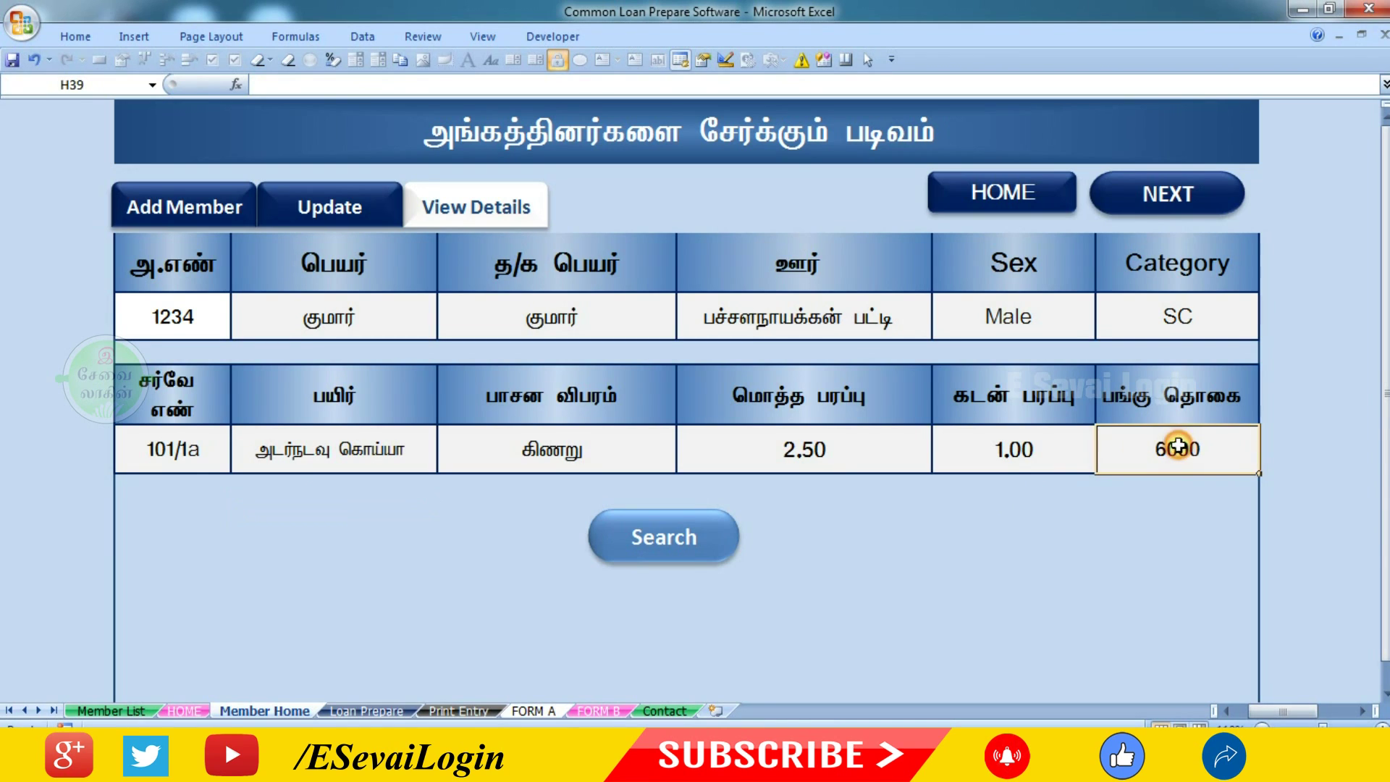
On the Loan Prepare sheet, set the first resolution number (தீர்மான எண்) to 4 in the loan details
{"action": "left_click", "coordinate": [366, 710]}
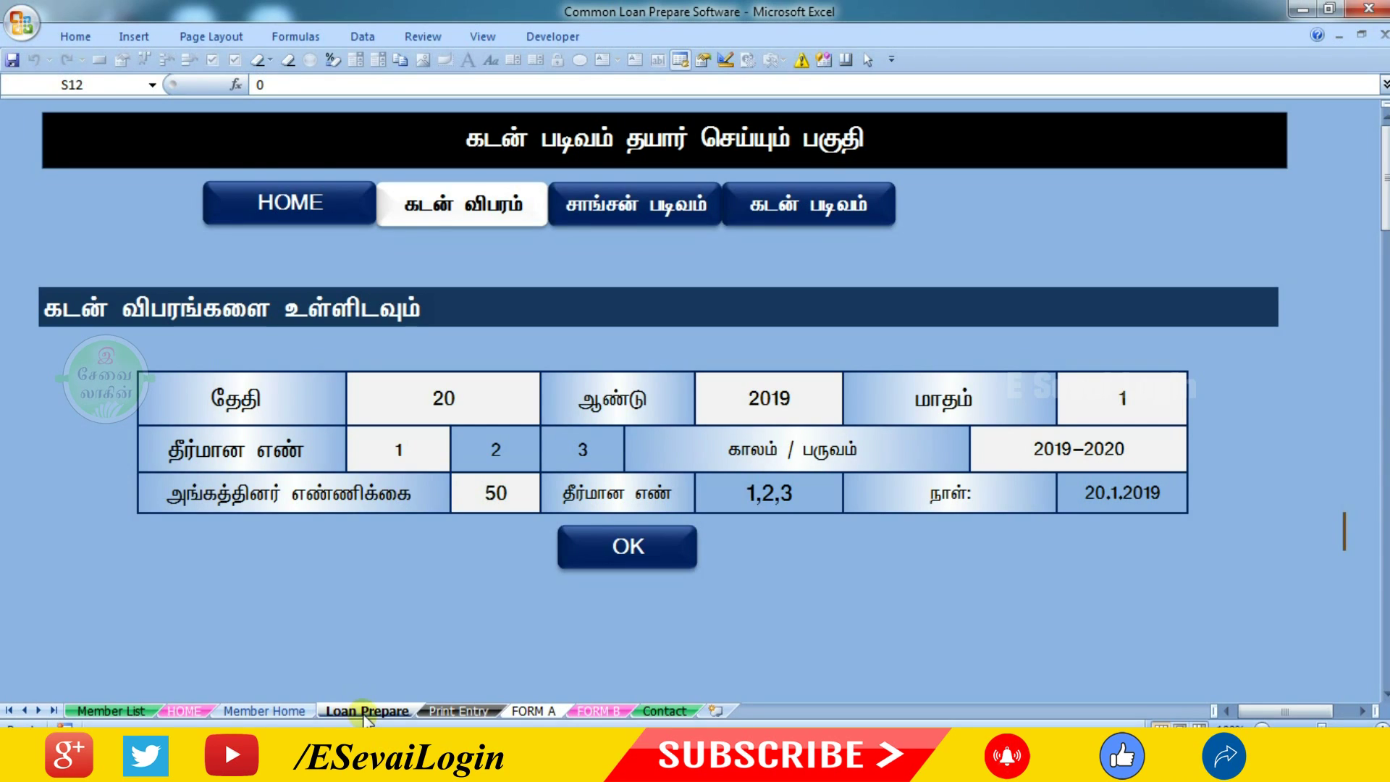
{"action": "left_click", "coordinate": [422, 406]}
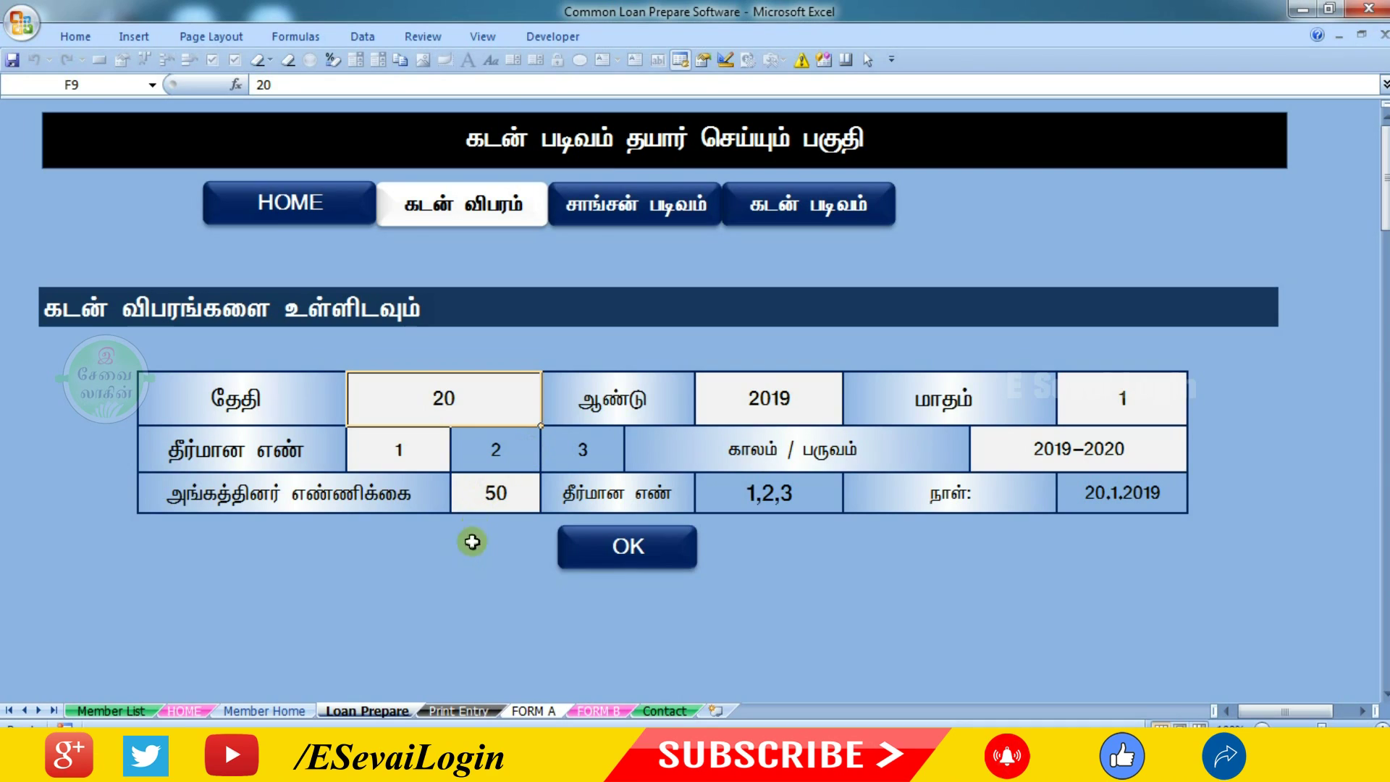
{"action": "left_click", "coordinate": [459, 567]}
{"action": "left_click", "coordinate": [430, 416]}
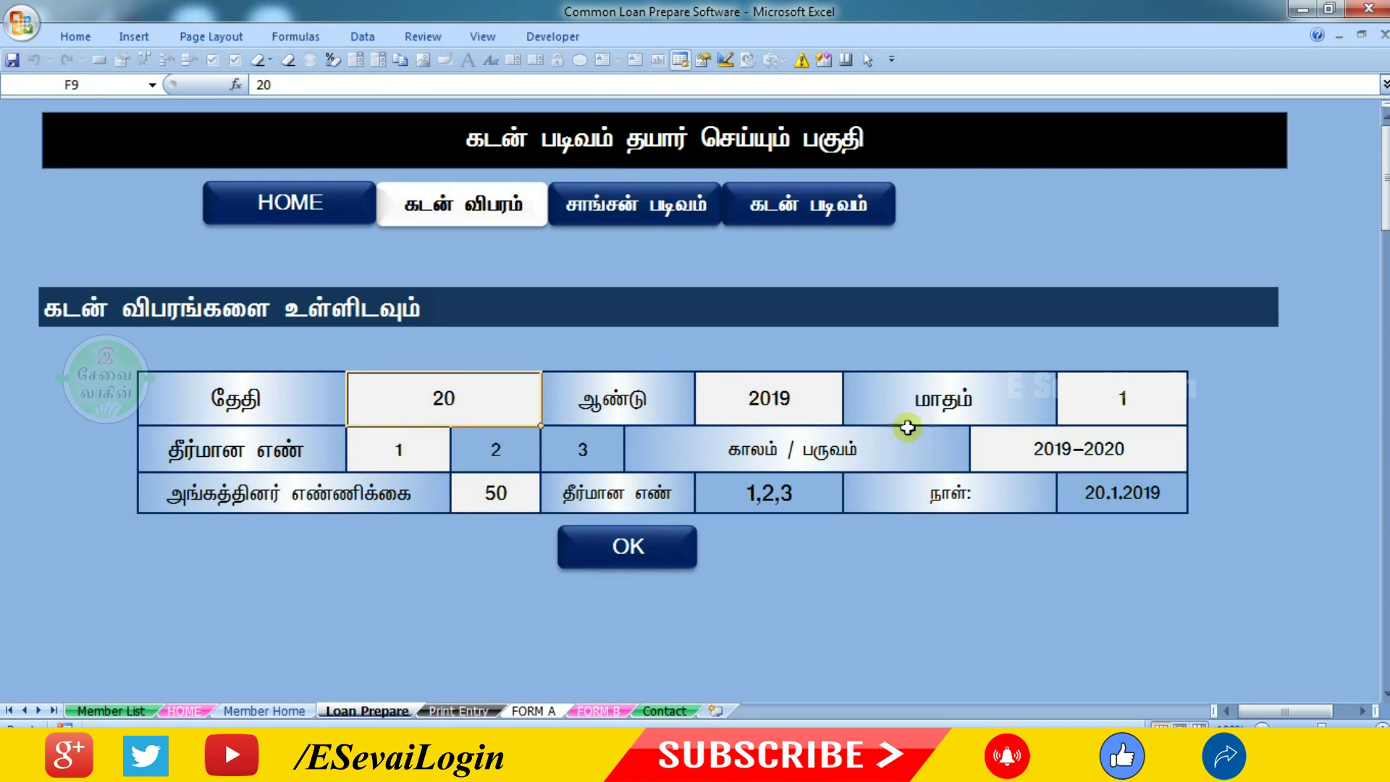
{"action": "left_click", "coordinate": [769, 398]}
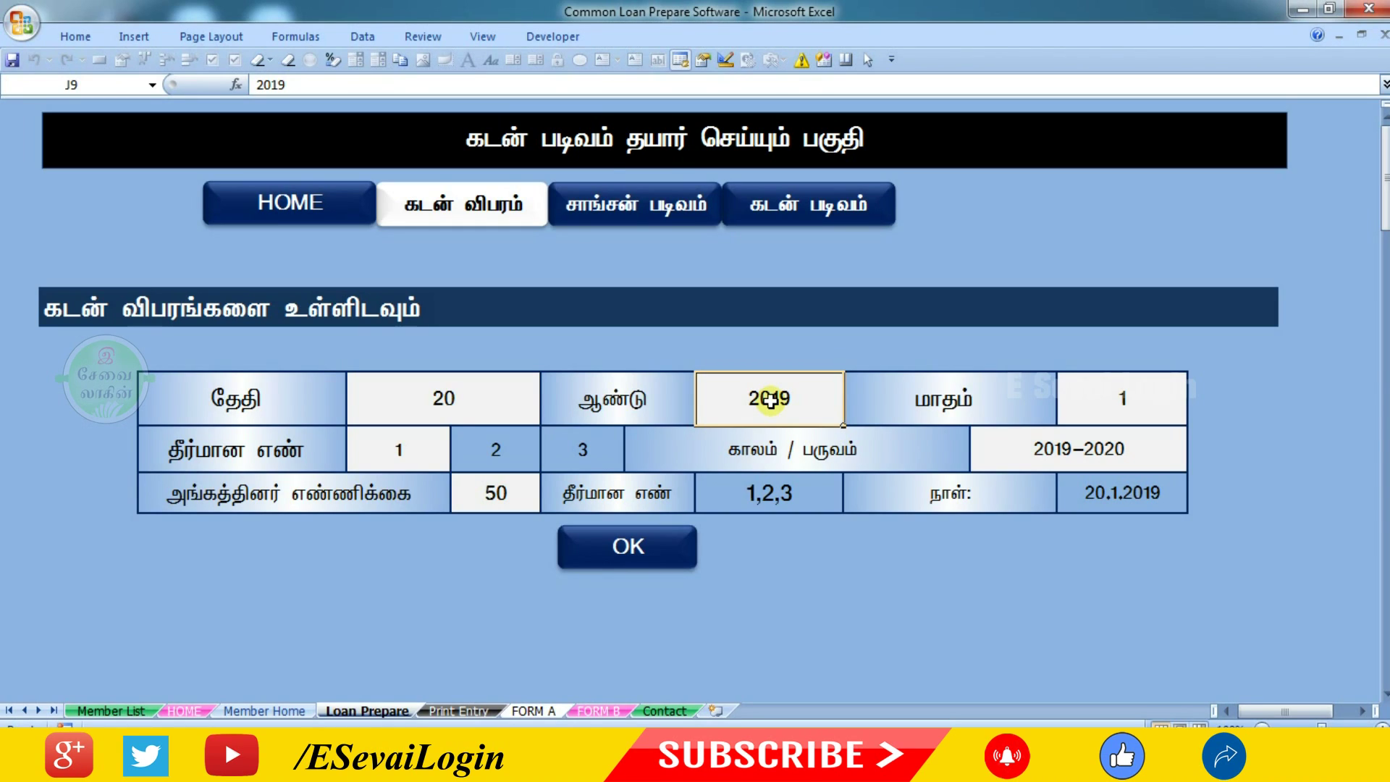
{"action": "left_click", "coordinate": [443, 398]}
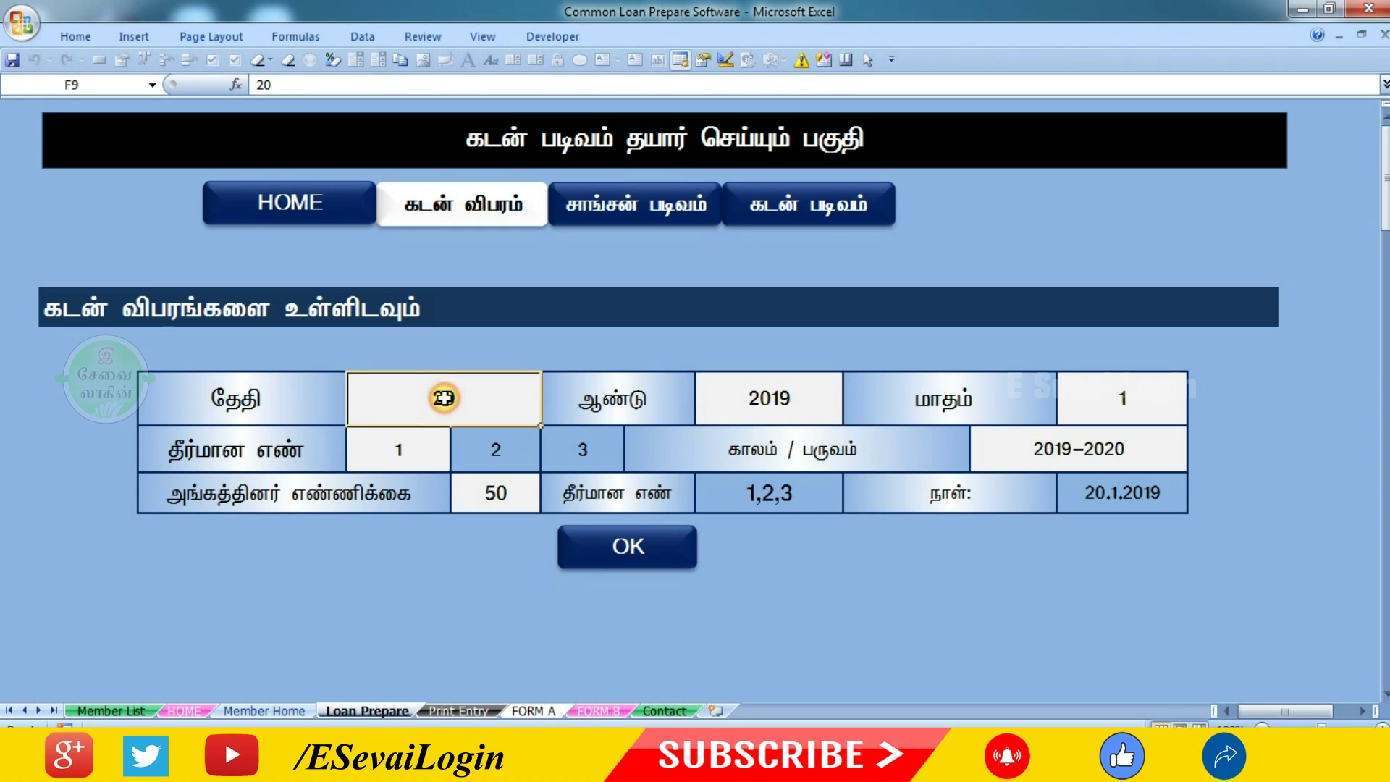
{"action": "key", "text": "Return"}
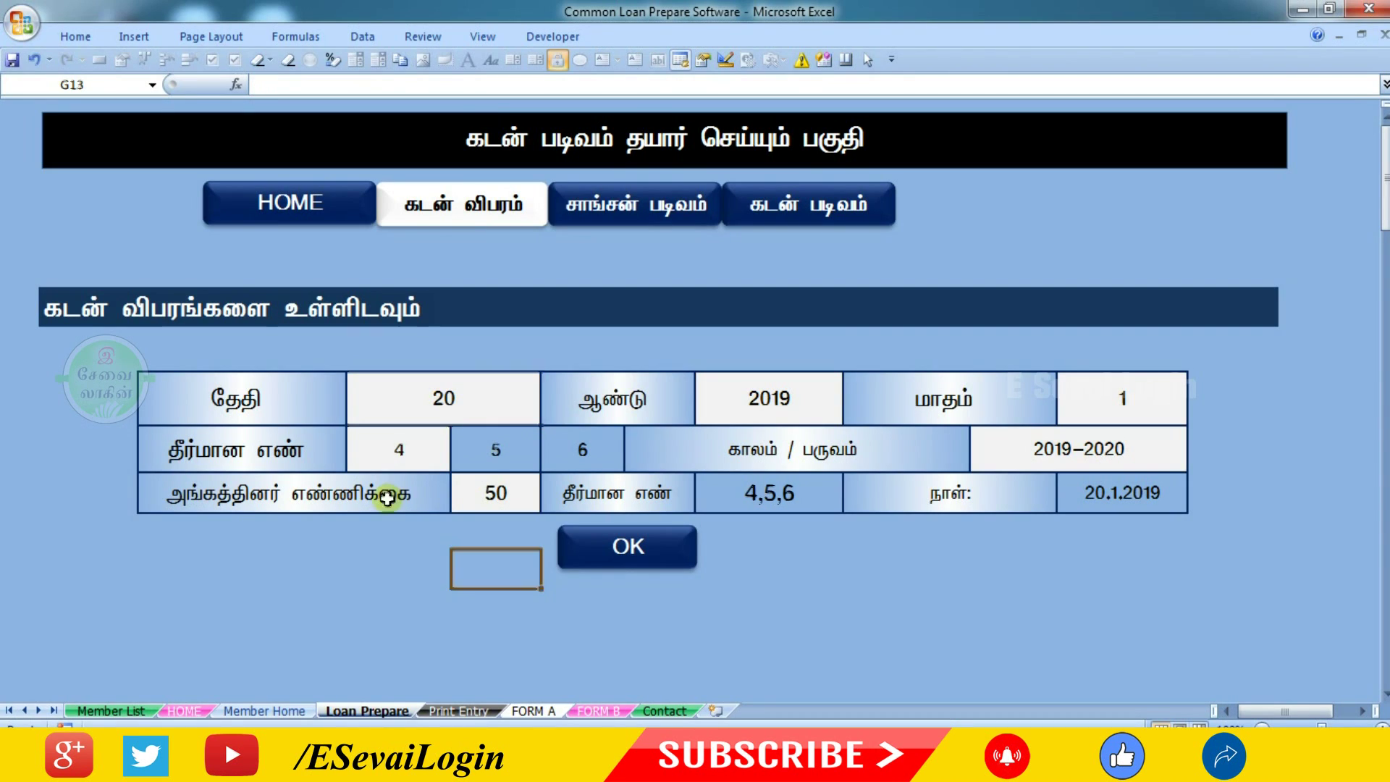
Set the member count (அங்கத்தினர் எண்ணிக்கை) to 2 and confirm the loan details
{"action": "left_click", "coordinate": [495, 495]}
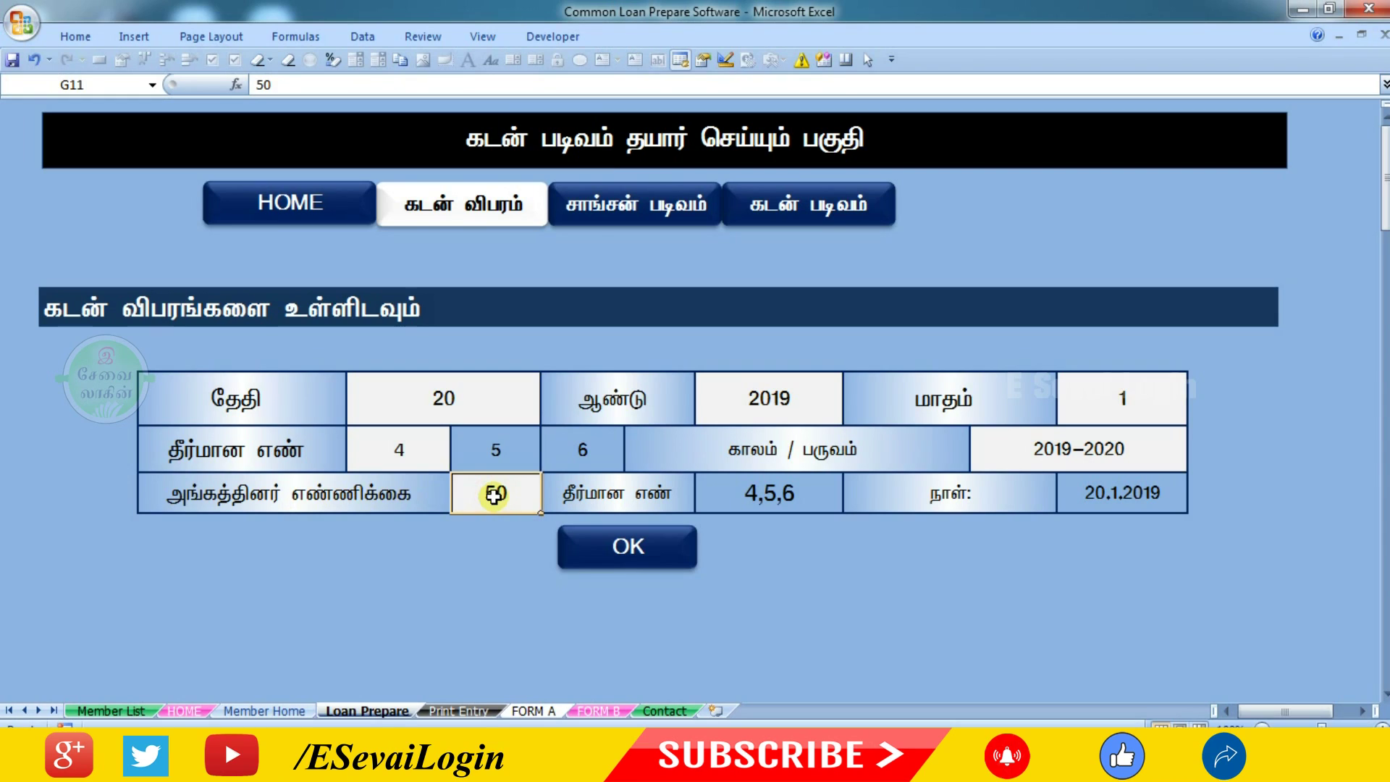
{"action": "type", "text": "2"}
{"action": "left_click", "coordinate": [494, 526]}
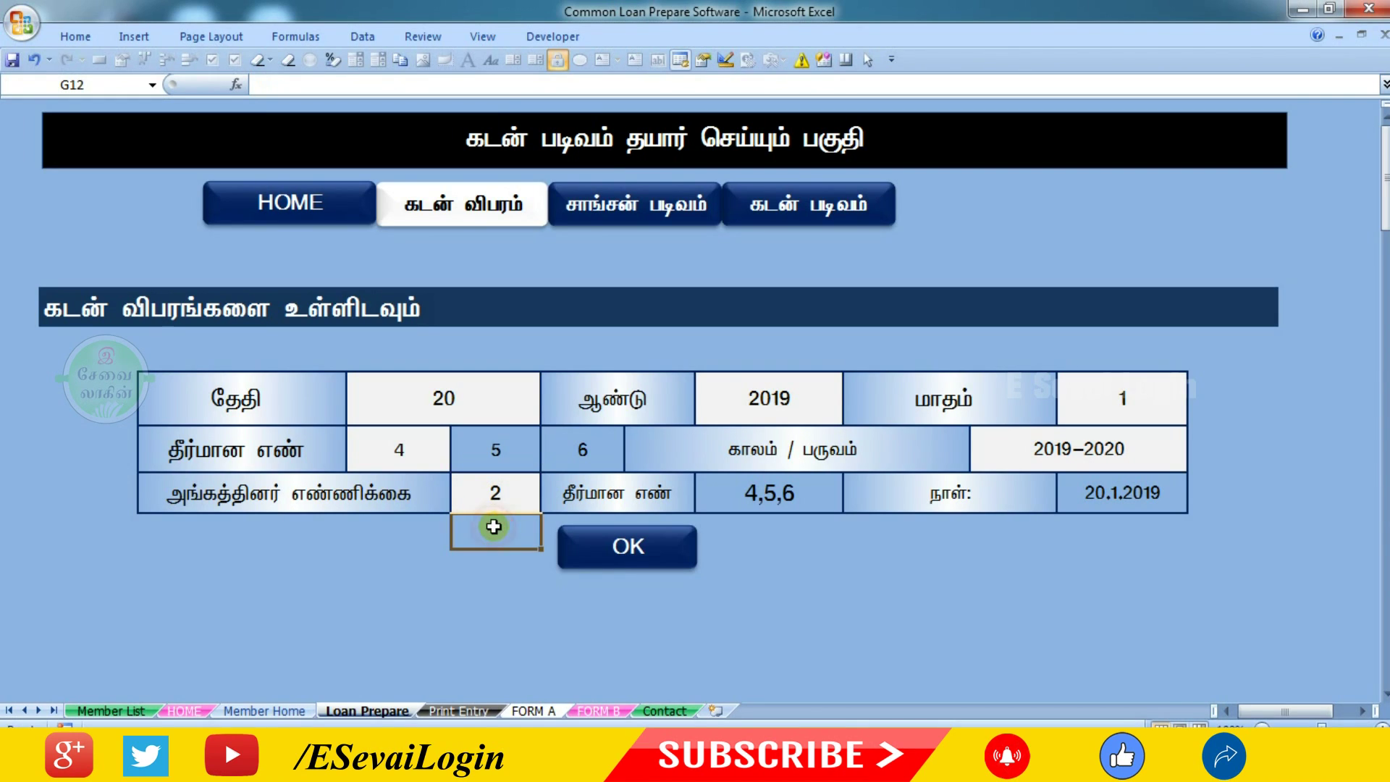
{"action": "left_click", "coordinate": [1074, 443]}
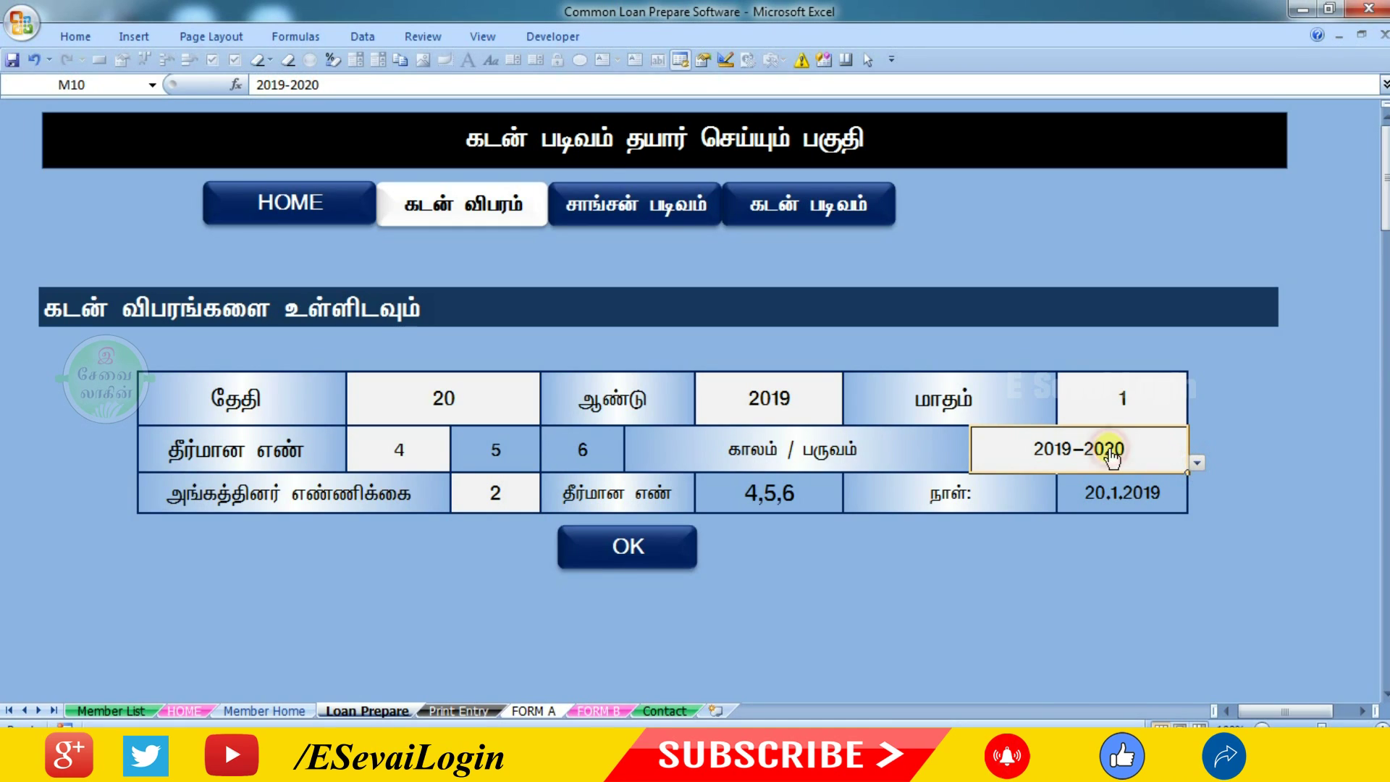
{"action": "left_click", "coordinate": [957, 647]}
{"action": "left_click", "coordinate": [1103, 450]}
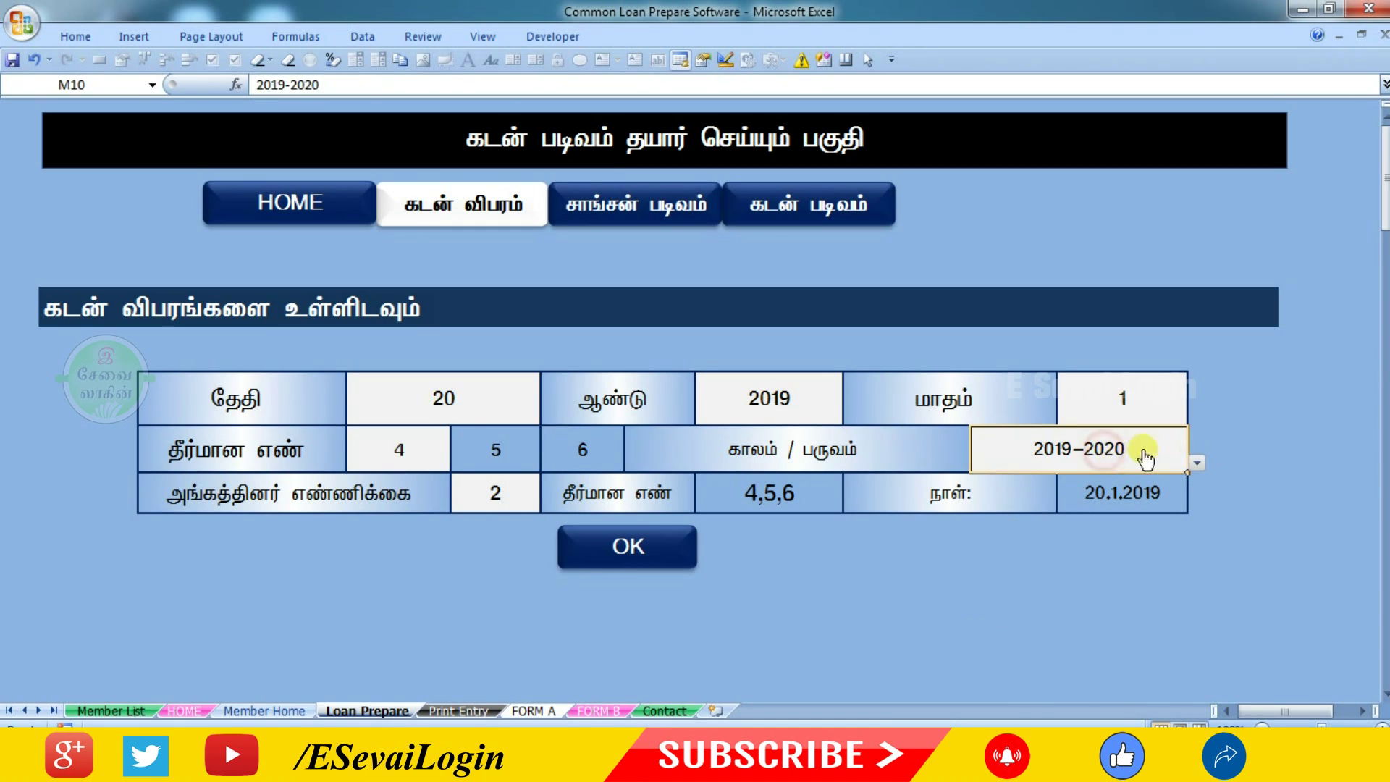
{"action": "left_click", "coordinate": [925, 567]}
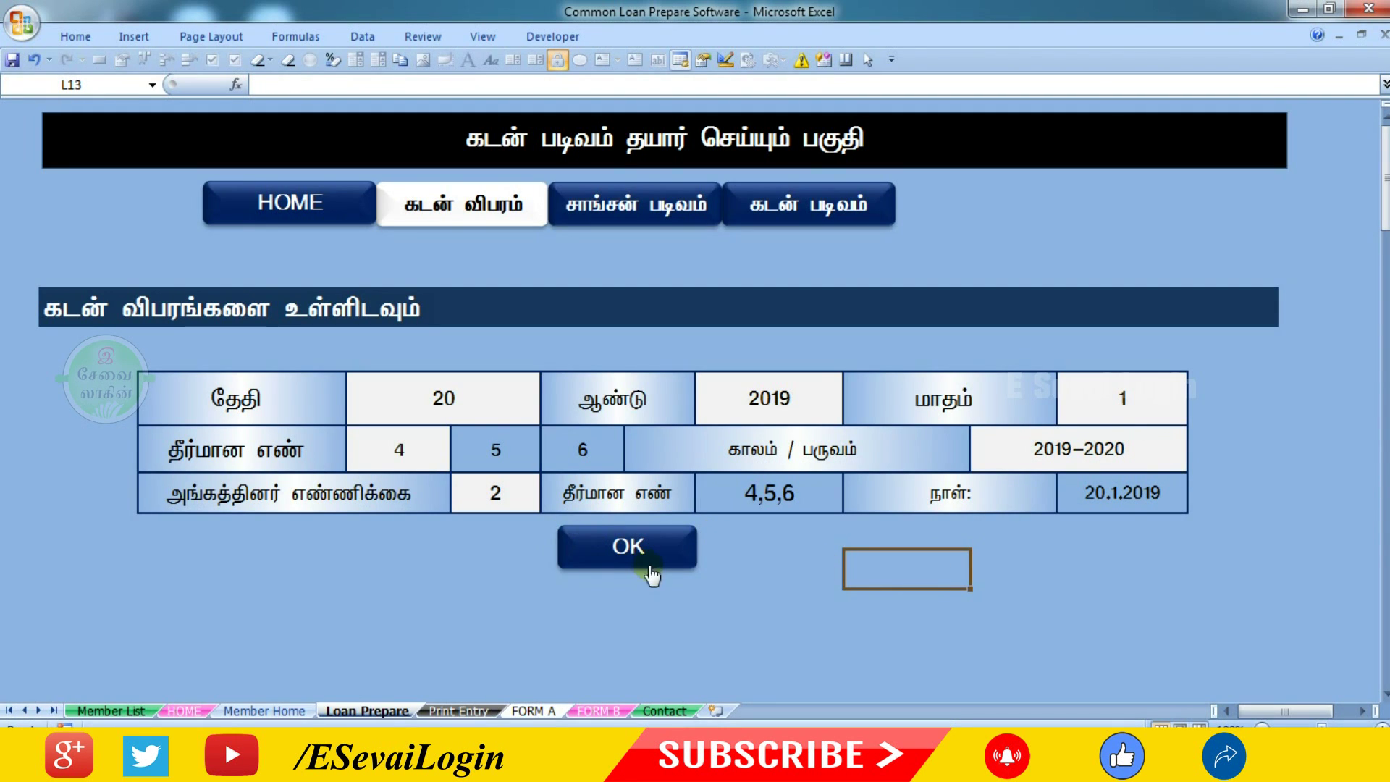
{"action": "left_click", "coordinate": [626, 559]}
Open the sanction form (சாங்சன் படிவம்) and enter the two members' numbers in the அ எண் cells of rows 1 and 2
{"action": "left_click", "coordinate": [622, 217]}
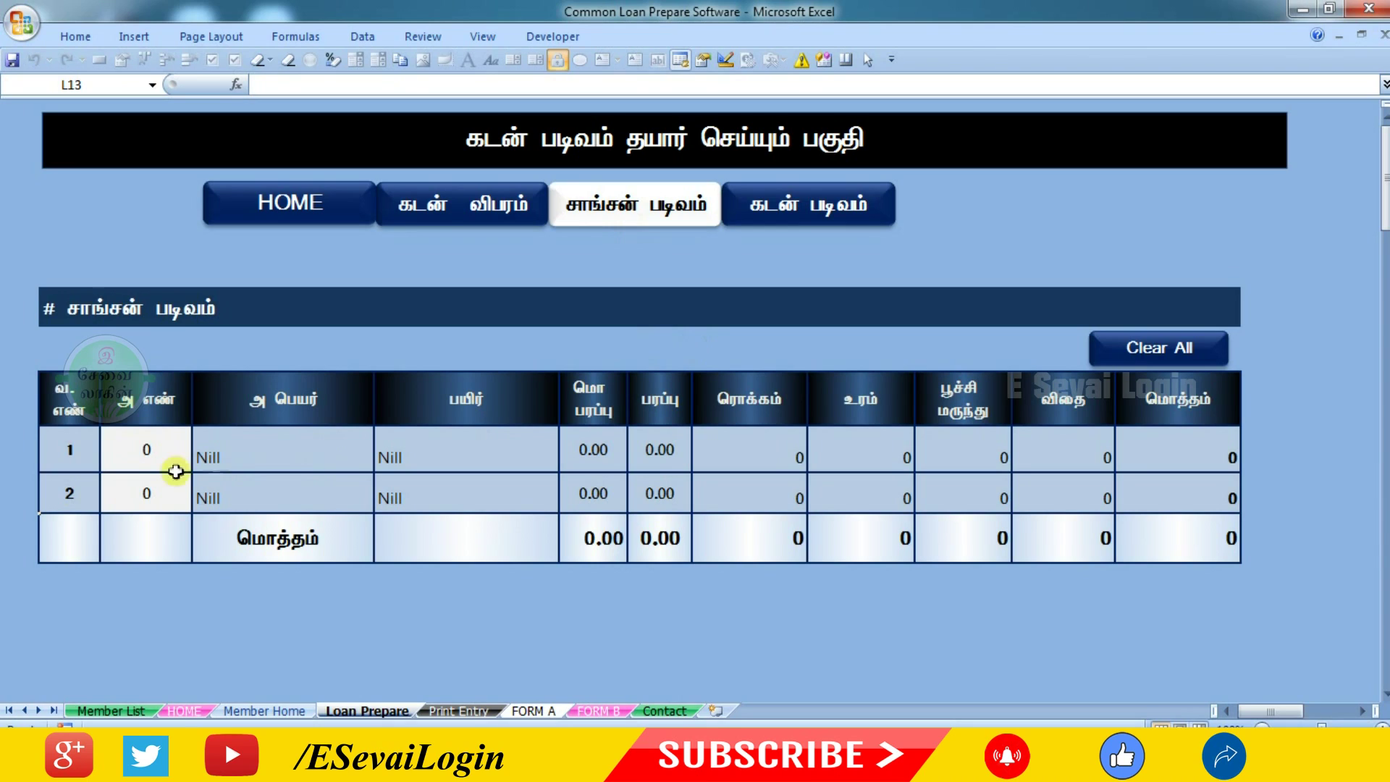
{"action": "left_click", "coordinate": [147, 455]}
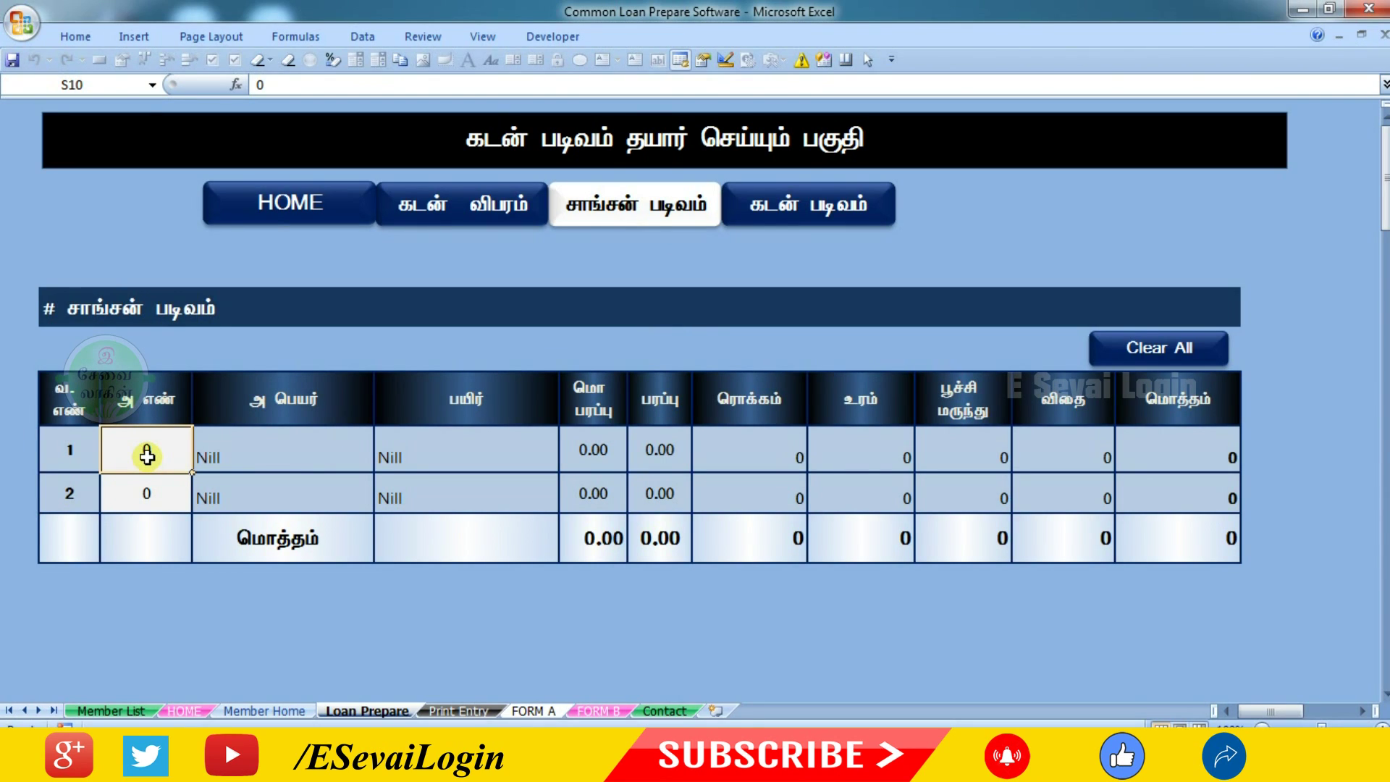
{"action": "type", "text": "548"}
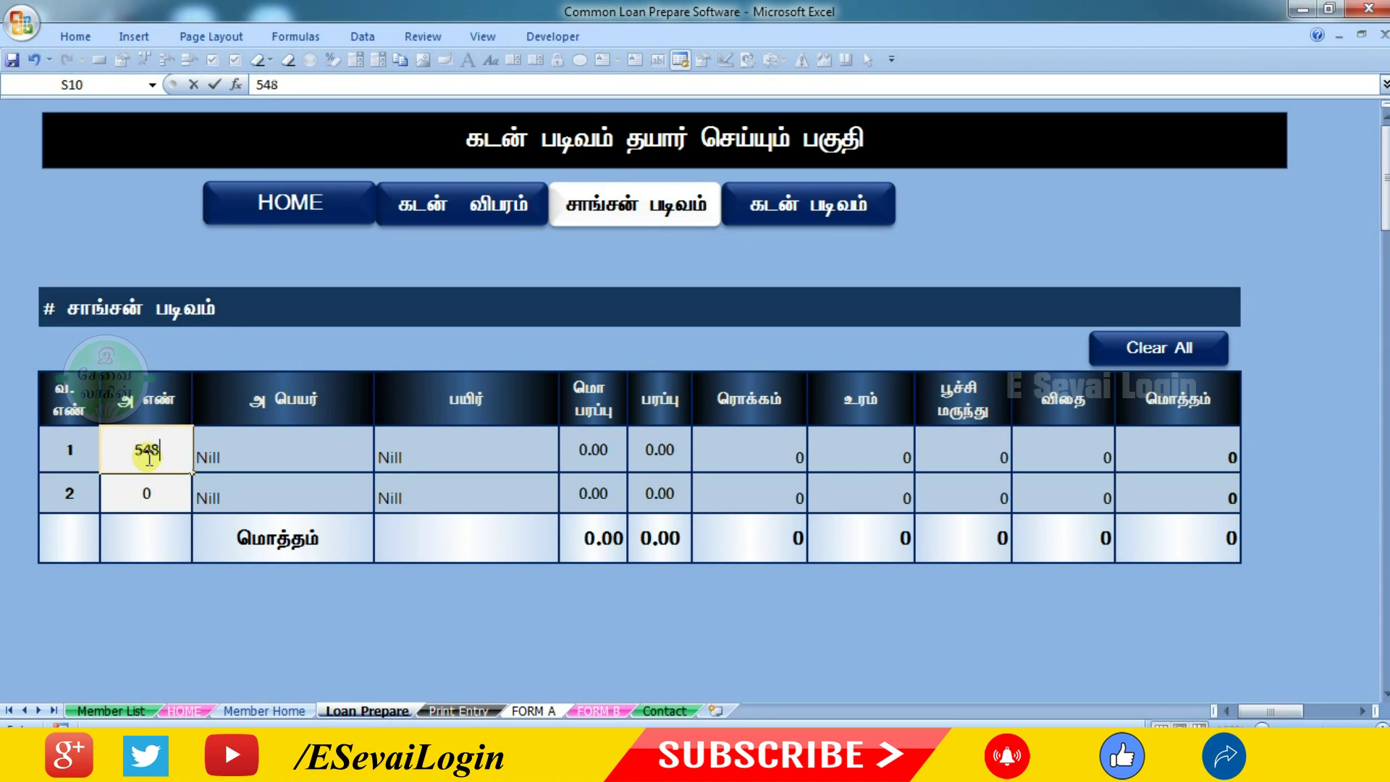
{"action": "key", "text": "Return"}
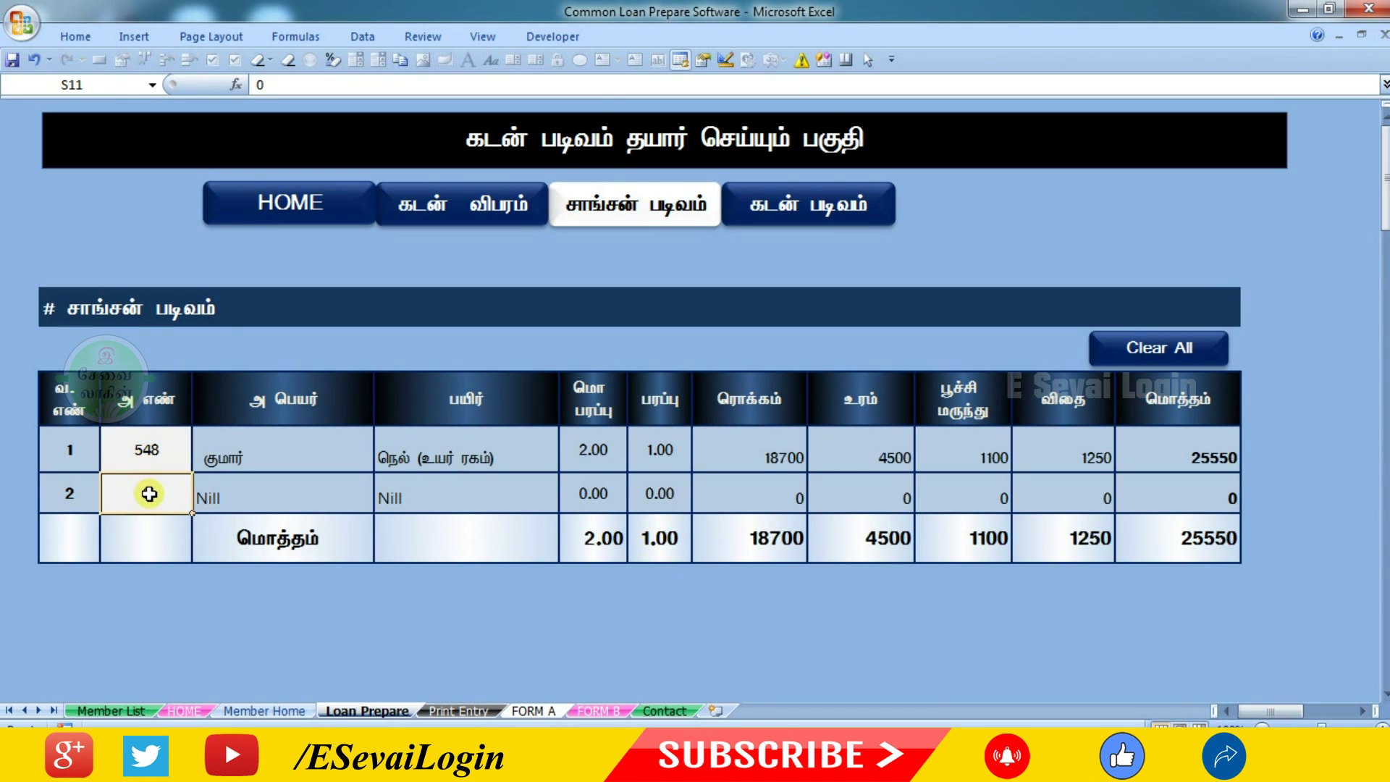
{"action": "type", "text": "1234"}
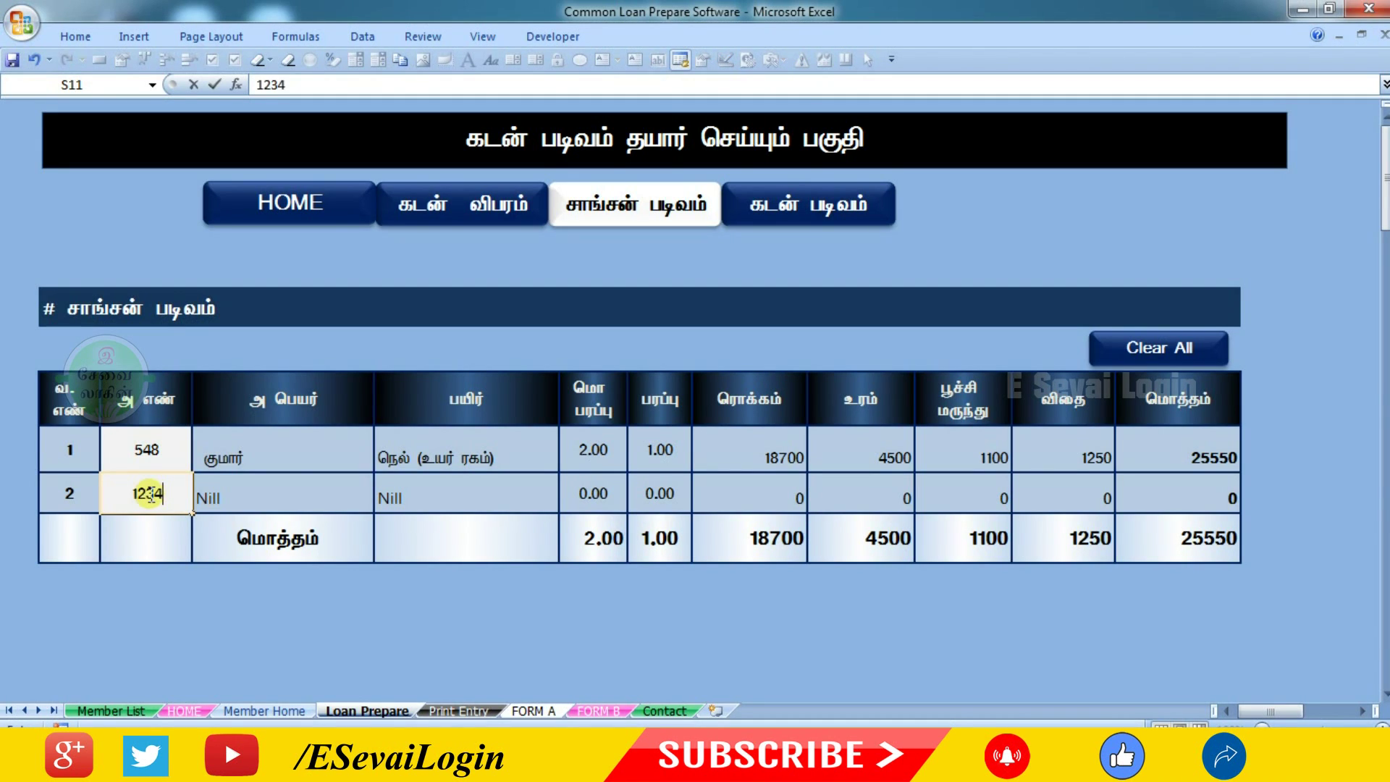
{"action": "key", "text": "Return"}
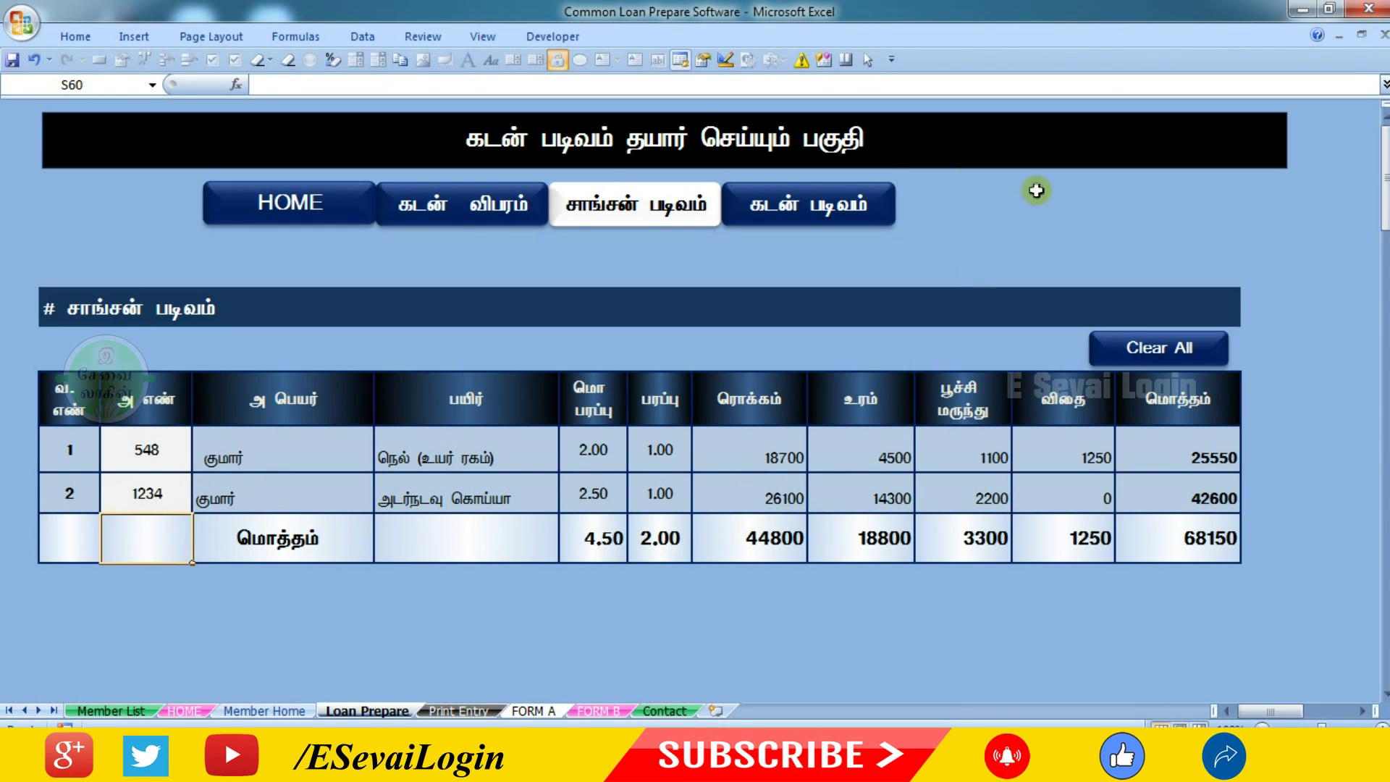
Open the loan form (கடன் படிவம்), dismiss the Windows color scheme prompt and unlink the loan amounts
{"action": "left_click", "coordinate": [825, 208]}
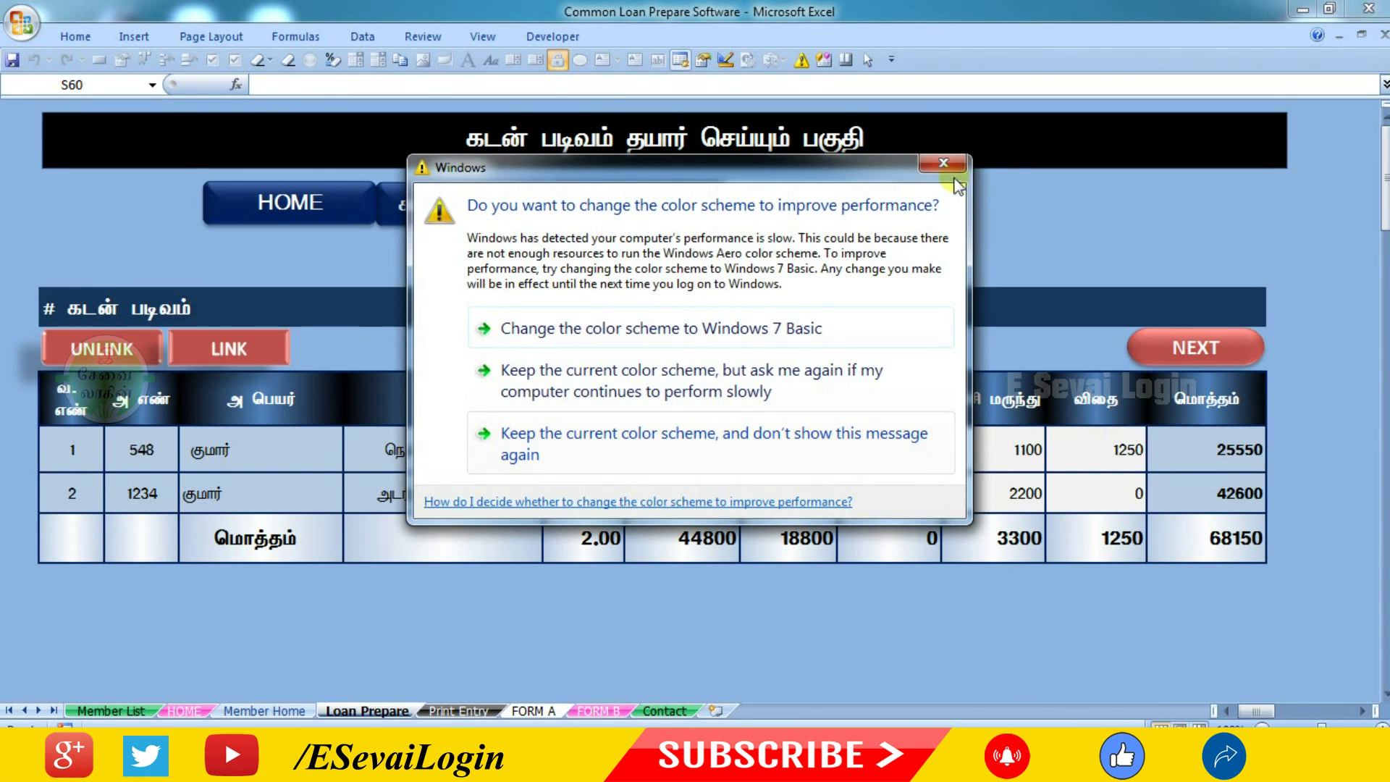
{"action": "left_click", "coordinate": [943, 163]}
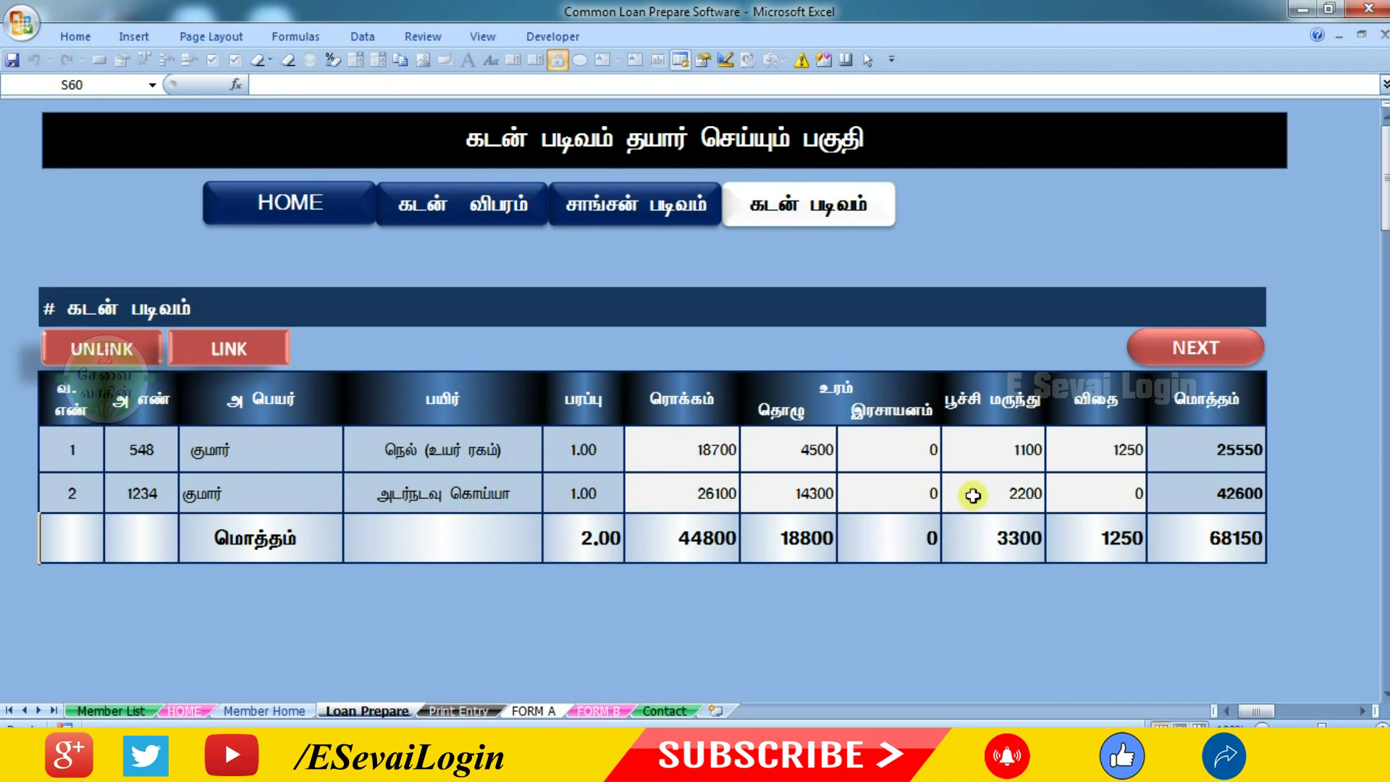
{"action": "left_click_drag", "start_coordinate": [907, 442], "coordinate": [909, 493]}
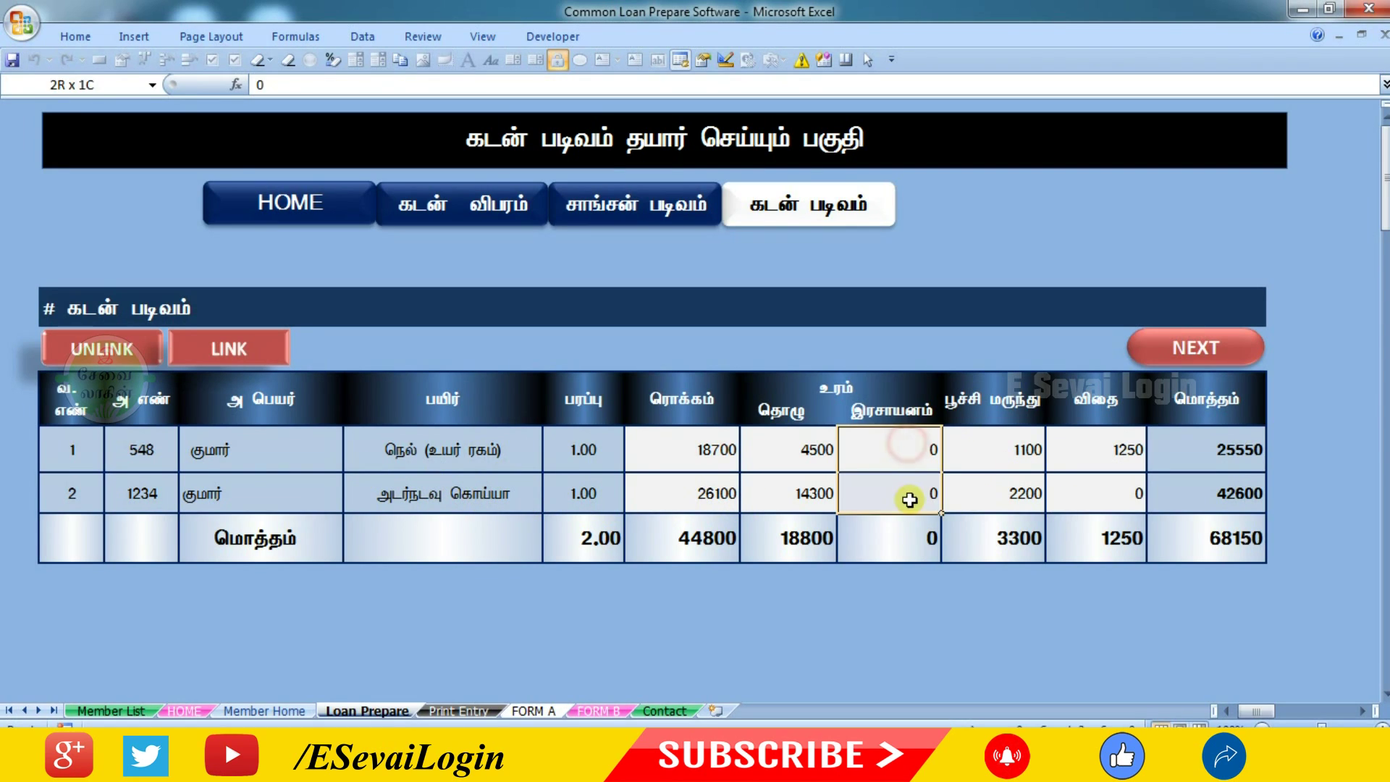
{"action": "left_click", "coordinate": [698, 351]}
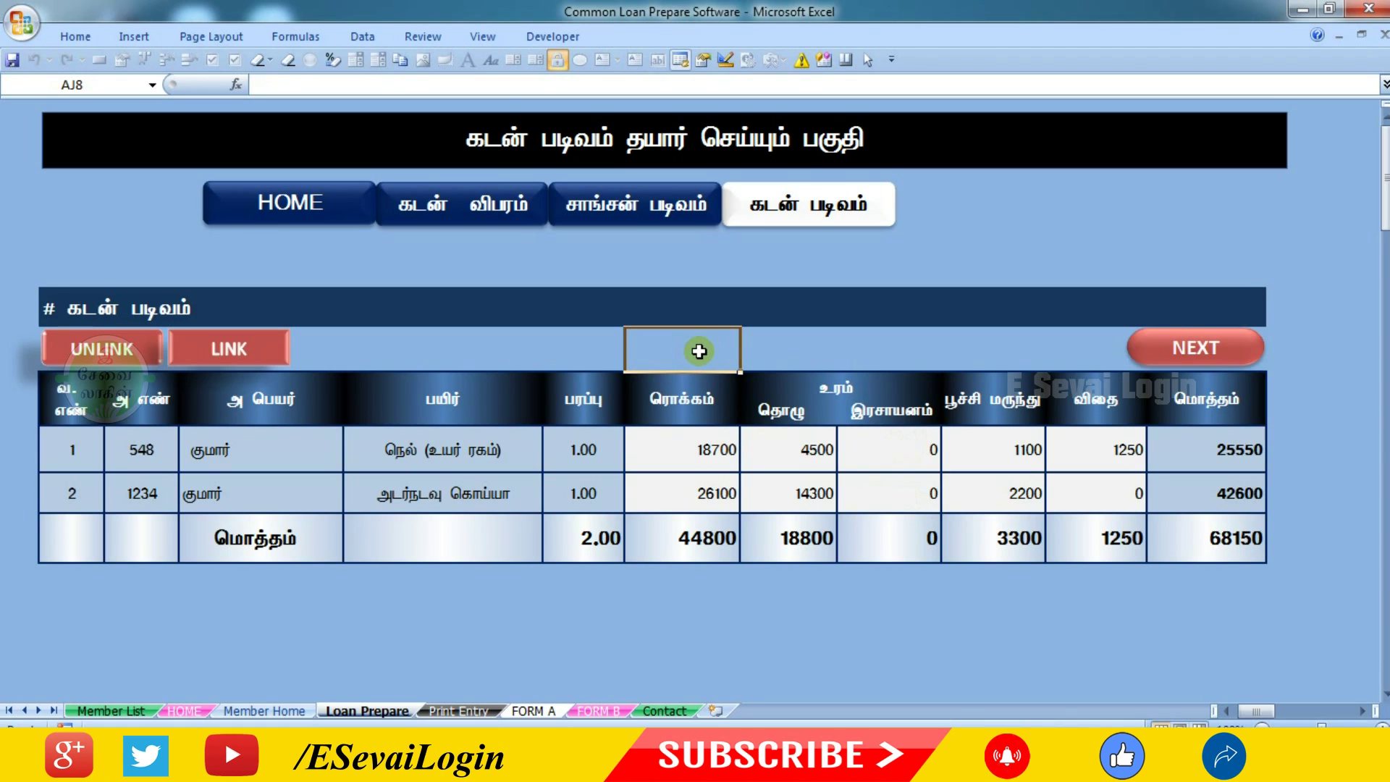
{"action": "left_click", "coordinate": [547, 330]}
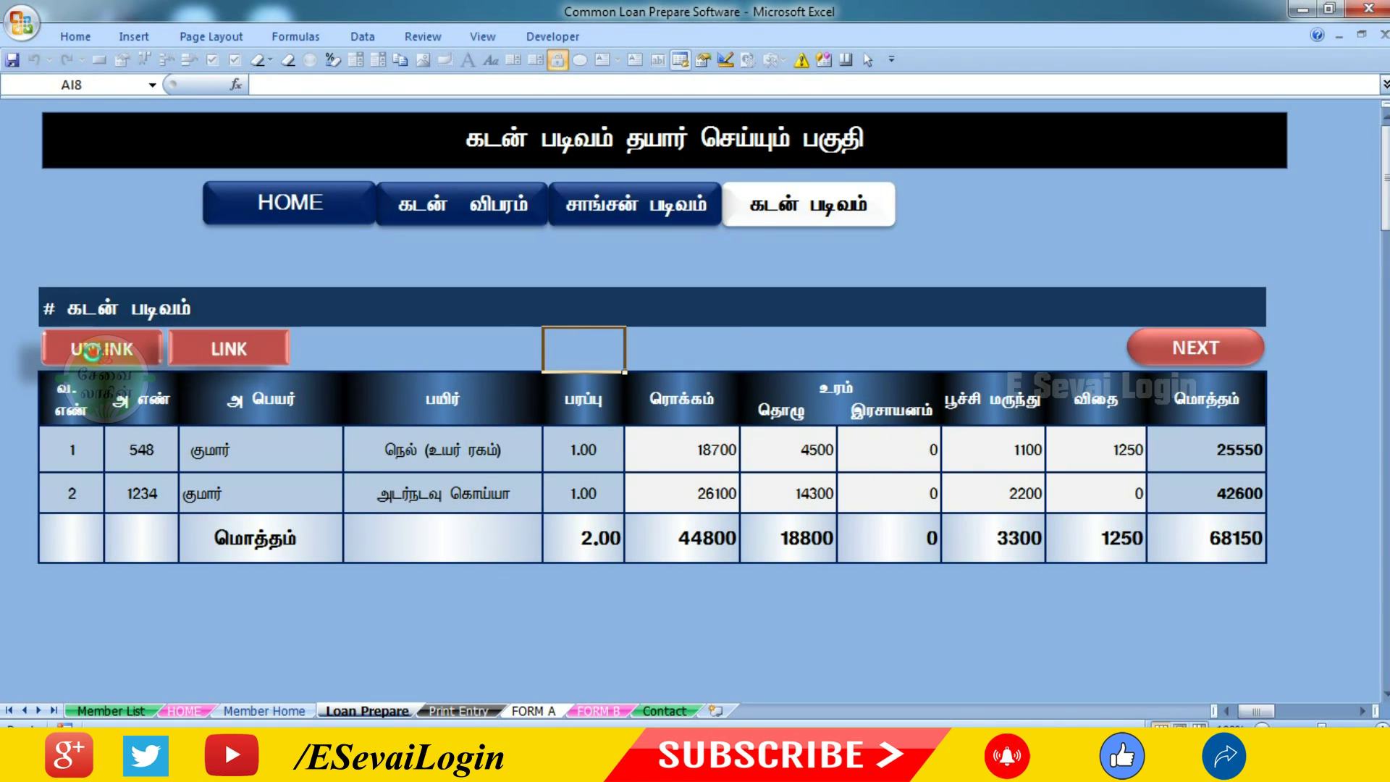
{"action": "left_click", "coordinate": [92, 351]}
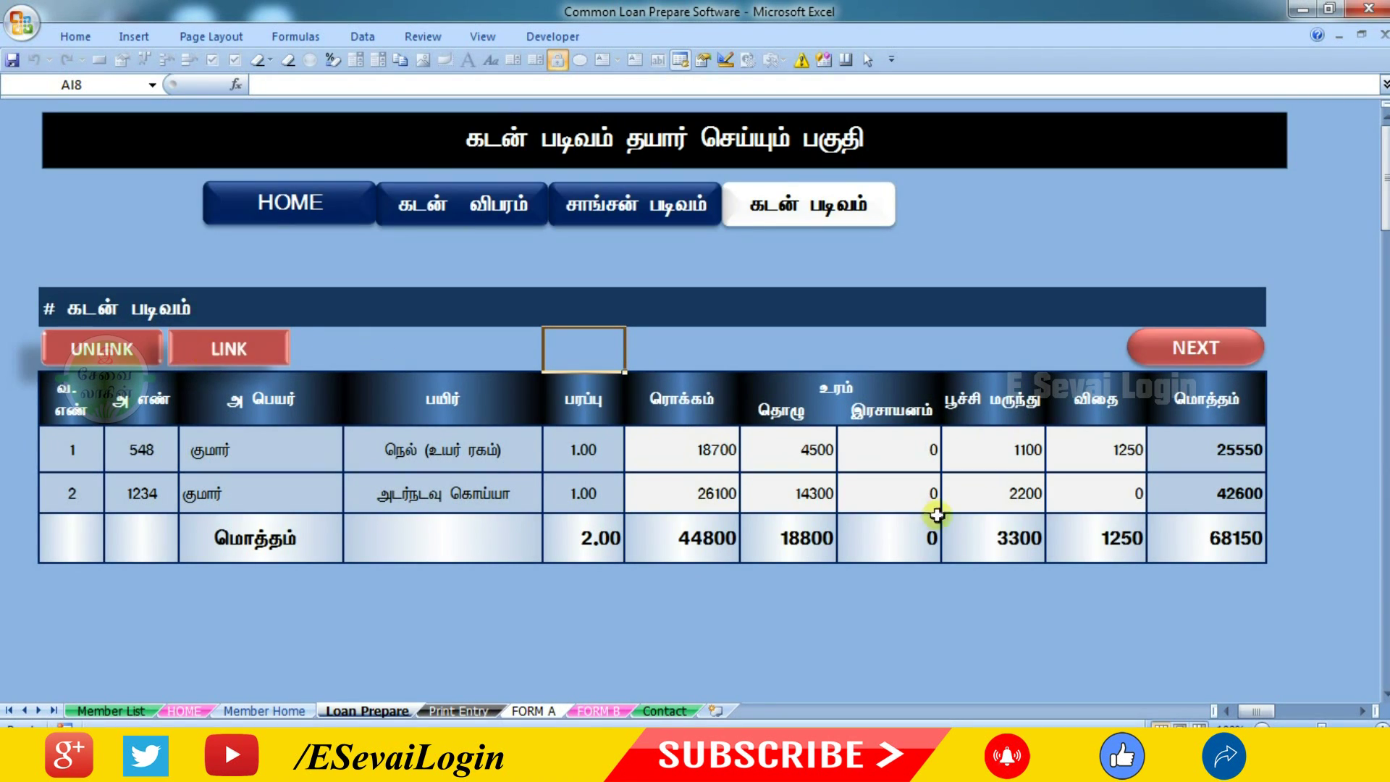
Set the manure amount (தொழு உரம்) to 4000 for the first member and 10000 for the second
{"action": "left_click", "coordinate": [915, 456]}
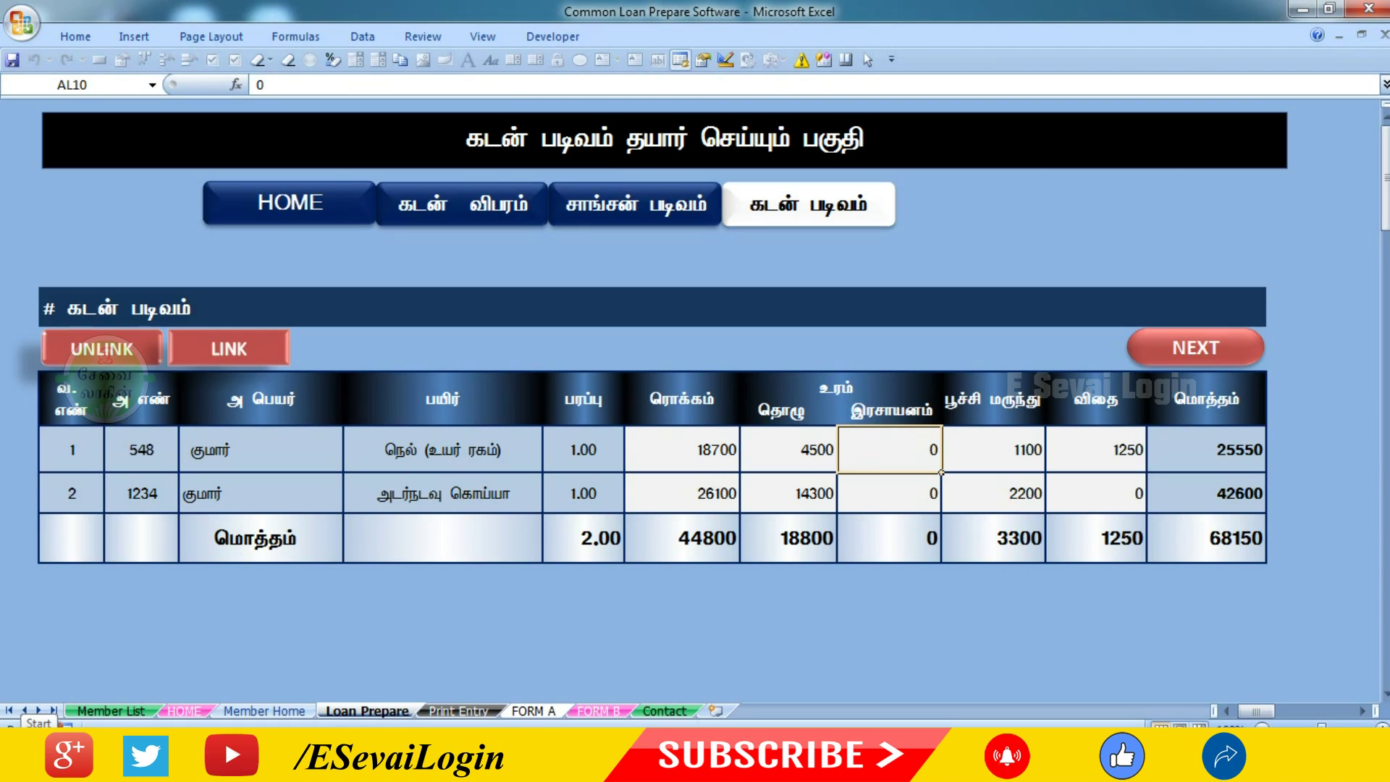
{"action": "left_click", "coordinate": [816, 456]}
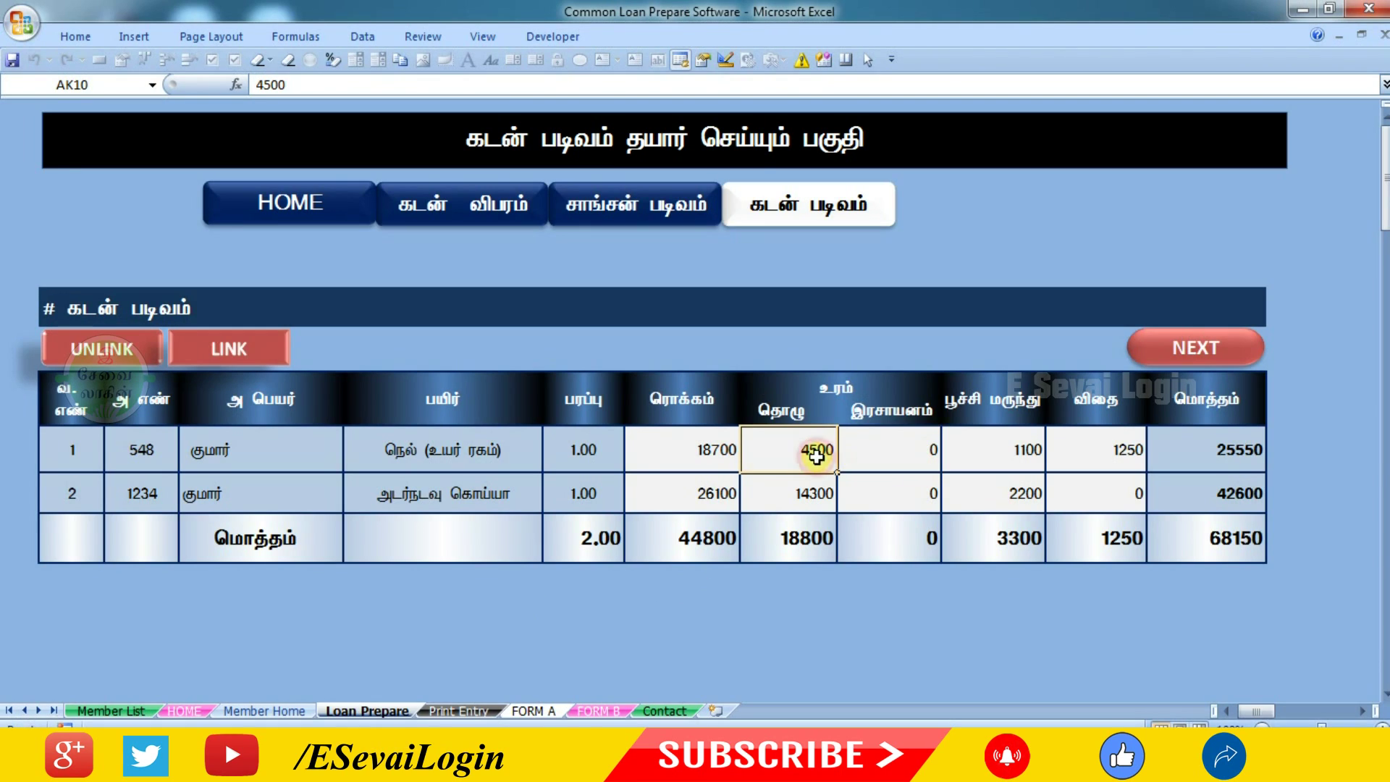
{"action": "type", "text": "4"}
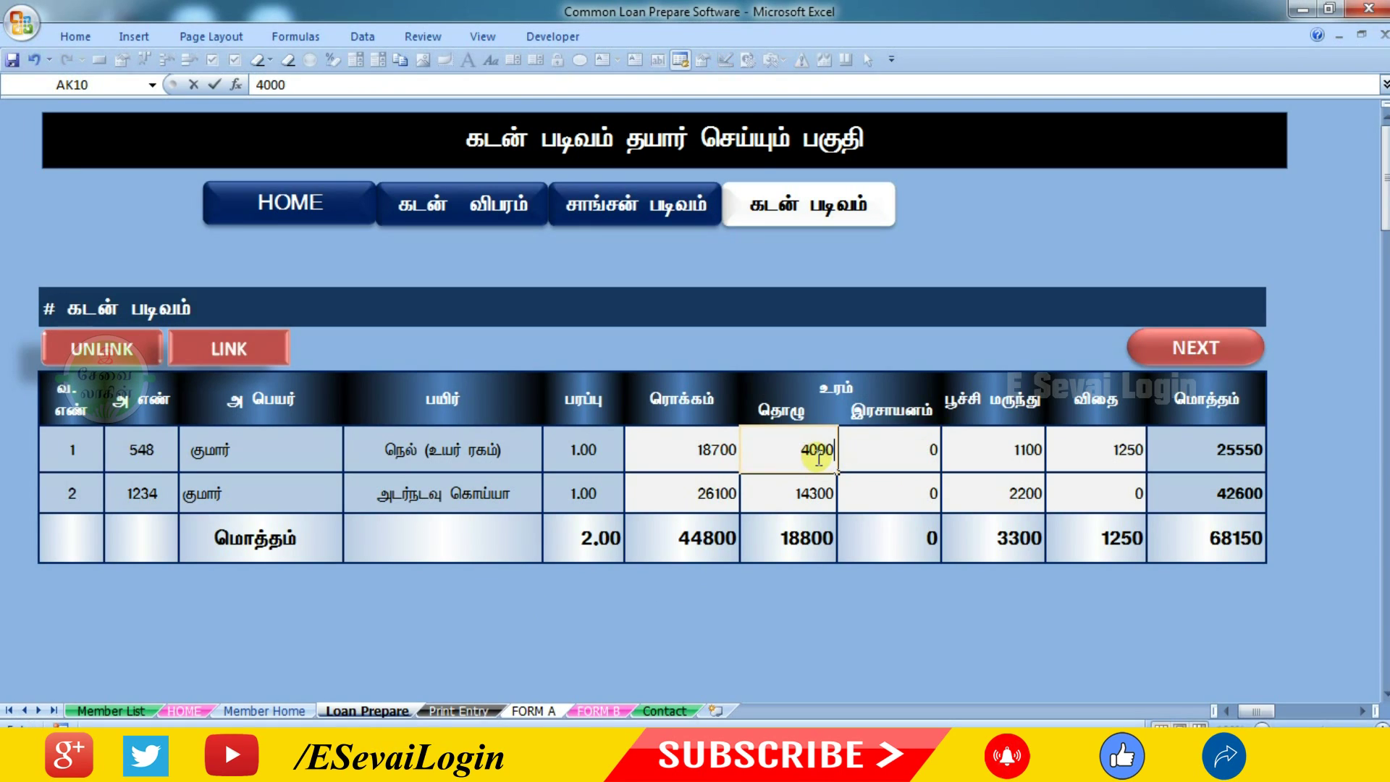
{"action": "type", "text": "000"}
{"action": "key", "text": "Return"}
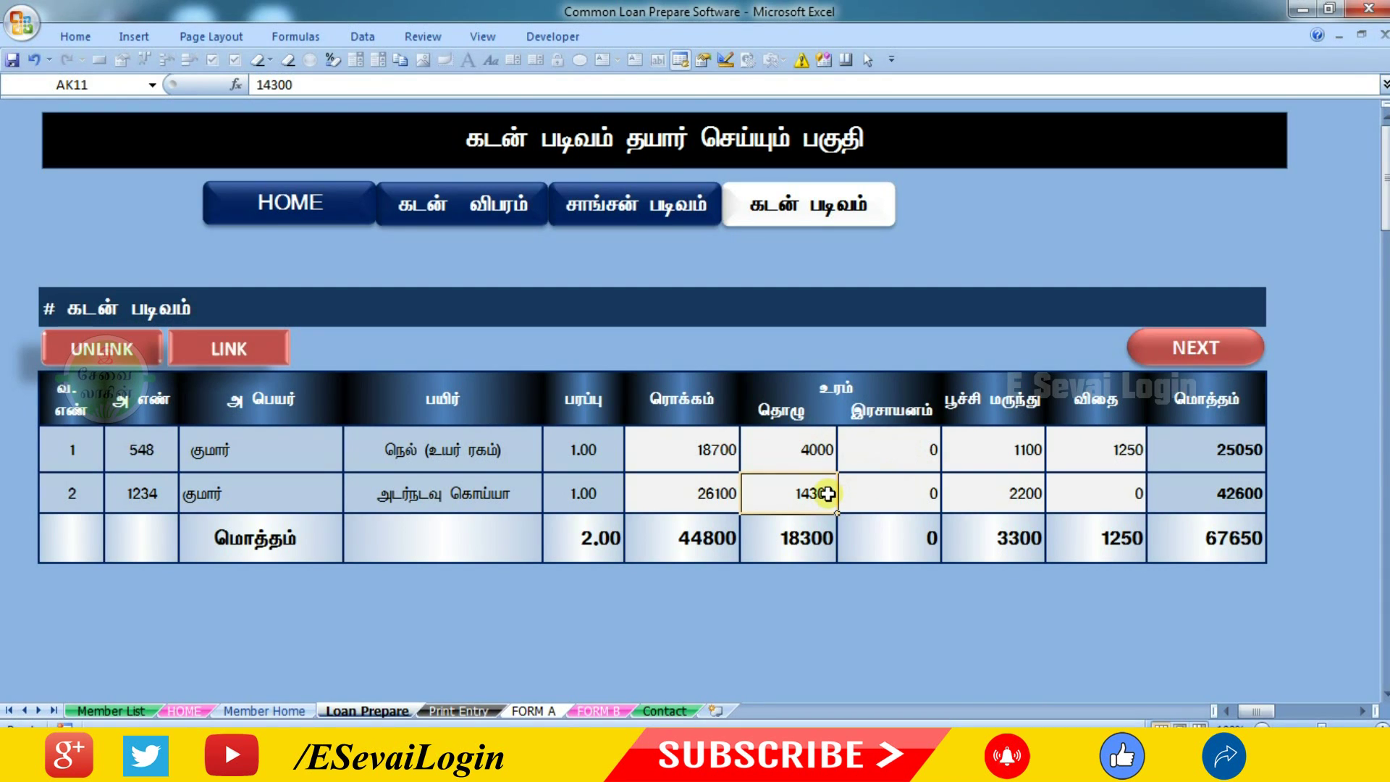
{"action": "type", "text": "1"}
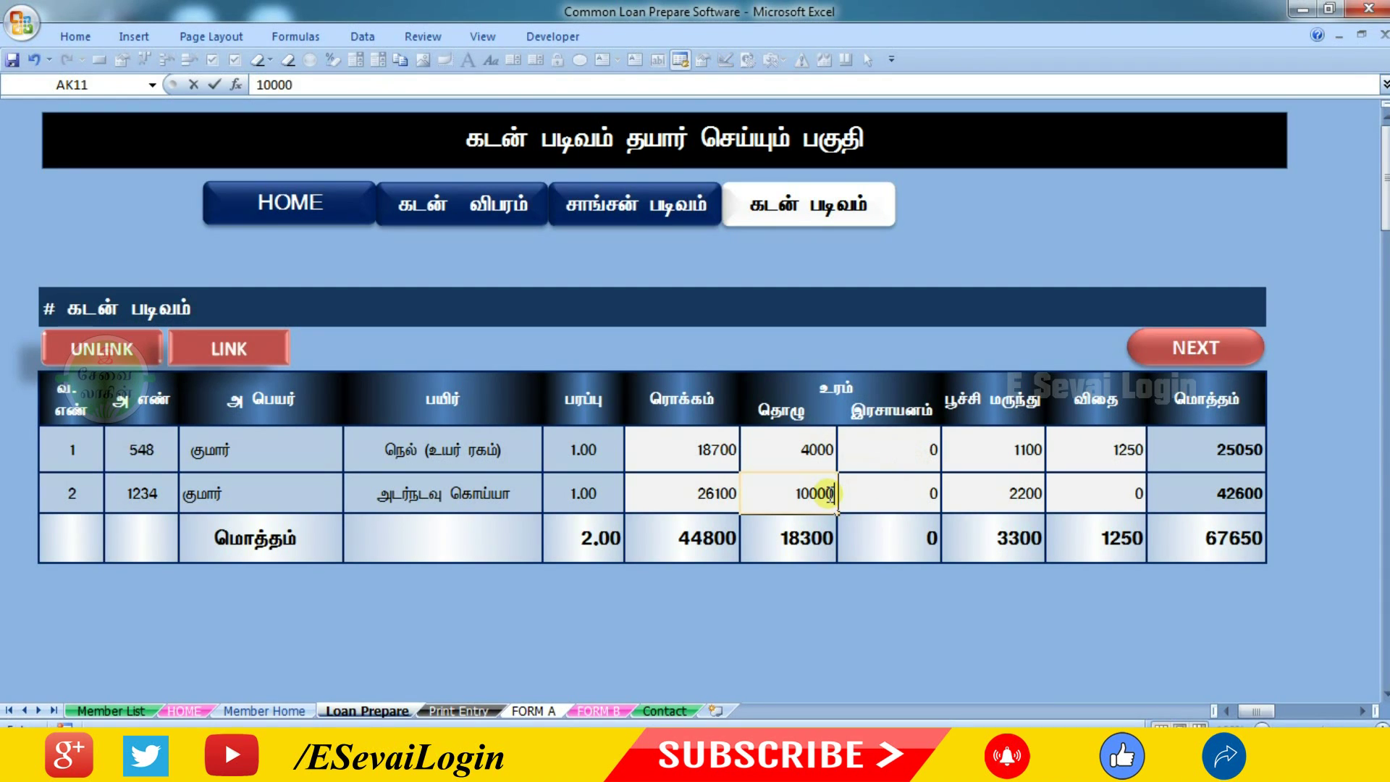
{"action": "type", "text": "0000"}
{"action": "key", "text": "Return"}
Set the chemical fertilizer amount (இரசாயனம்) to 950 for the first member and 700 for the second, and check the totals
{"action": "left_click", "coordinate": [923, 466]}
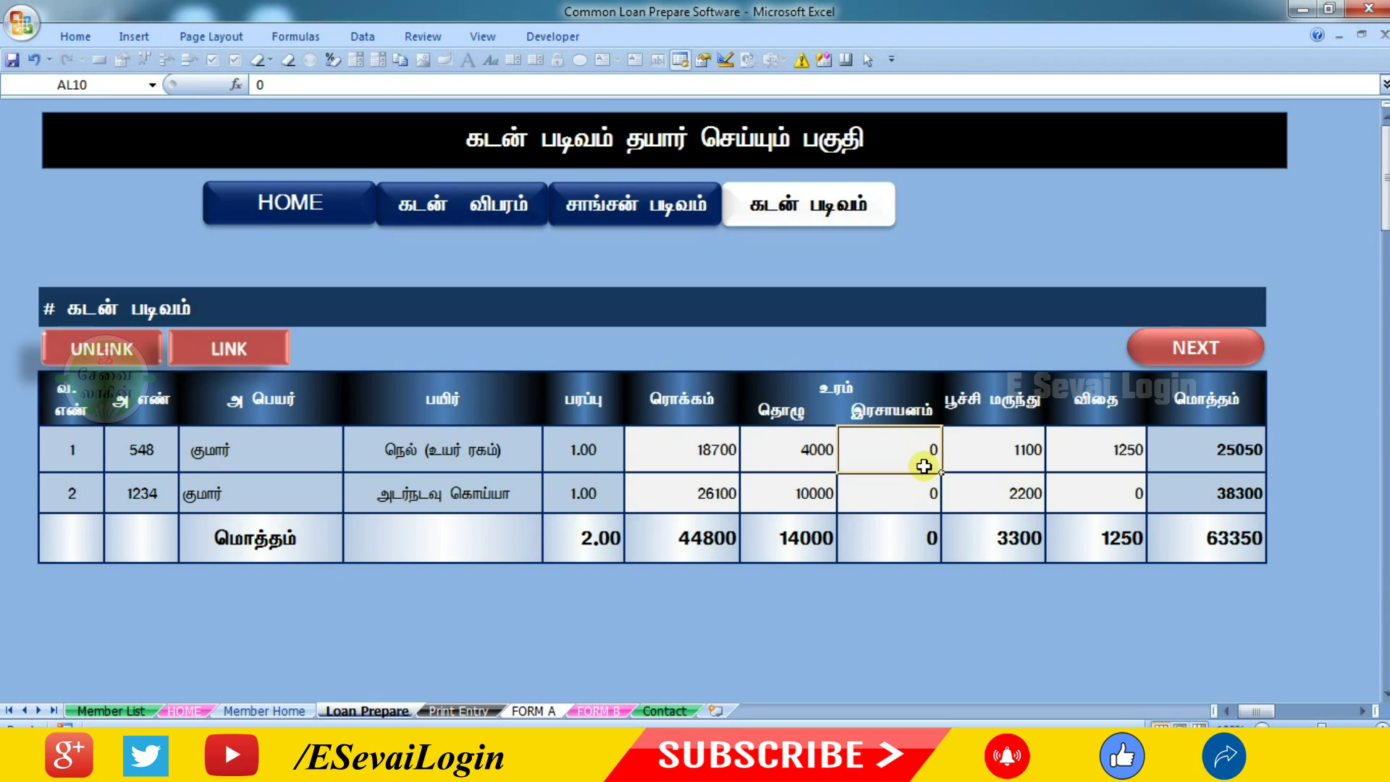
{"action": "type", "text": "95"}
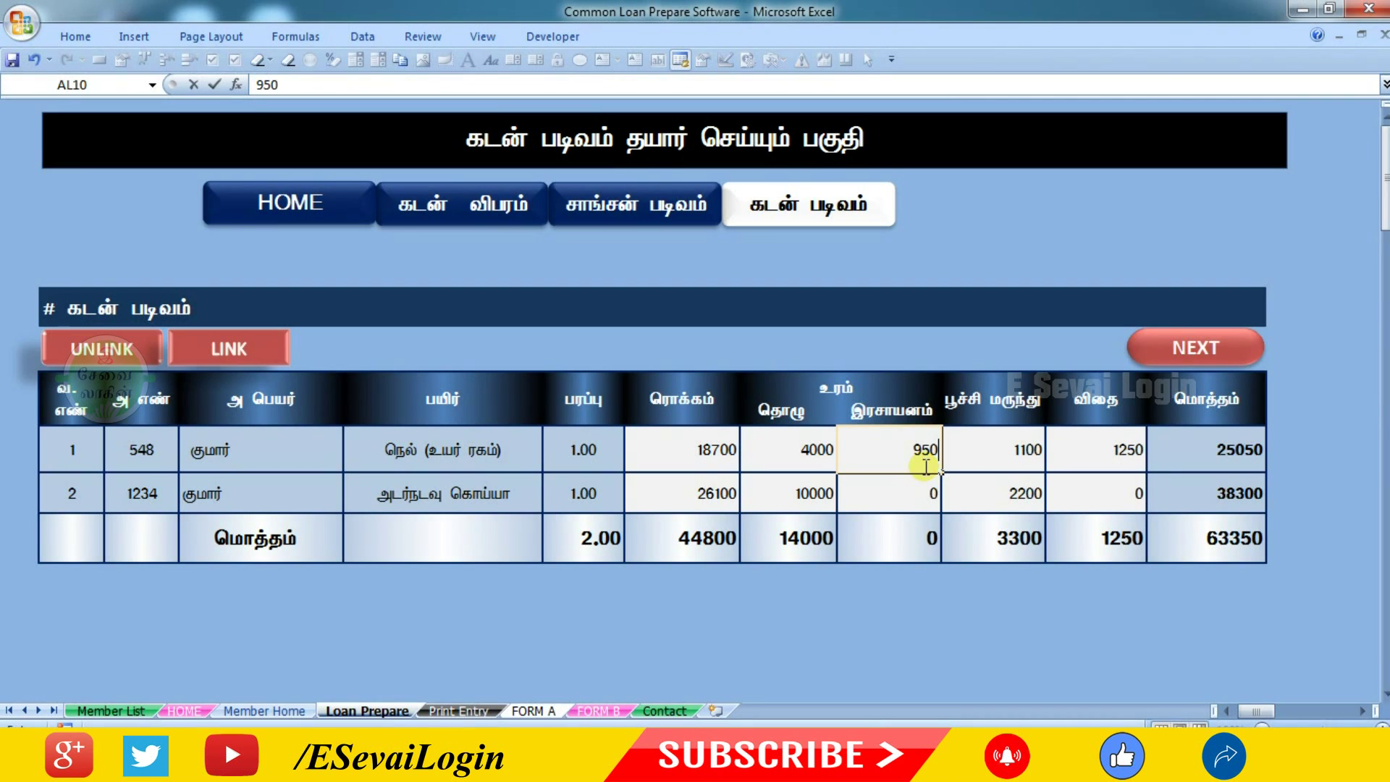
{"action": "key", "text": "Return"}
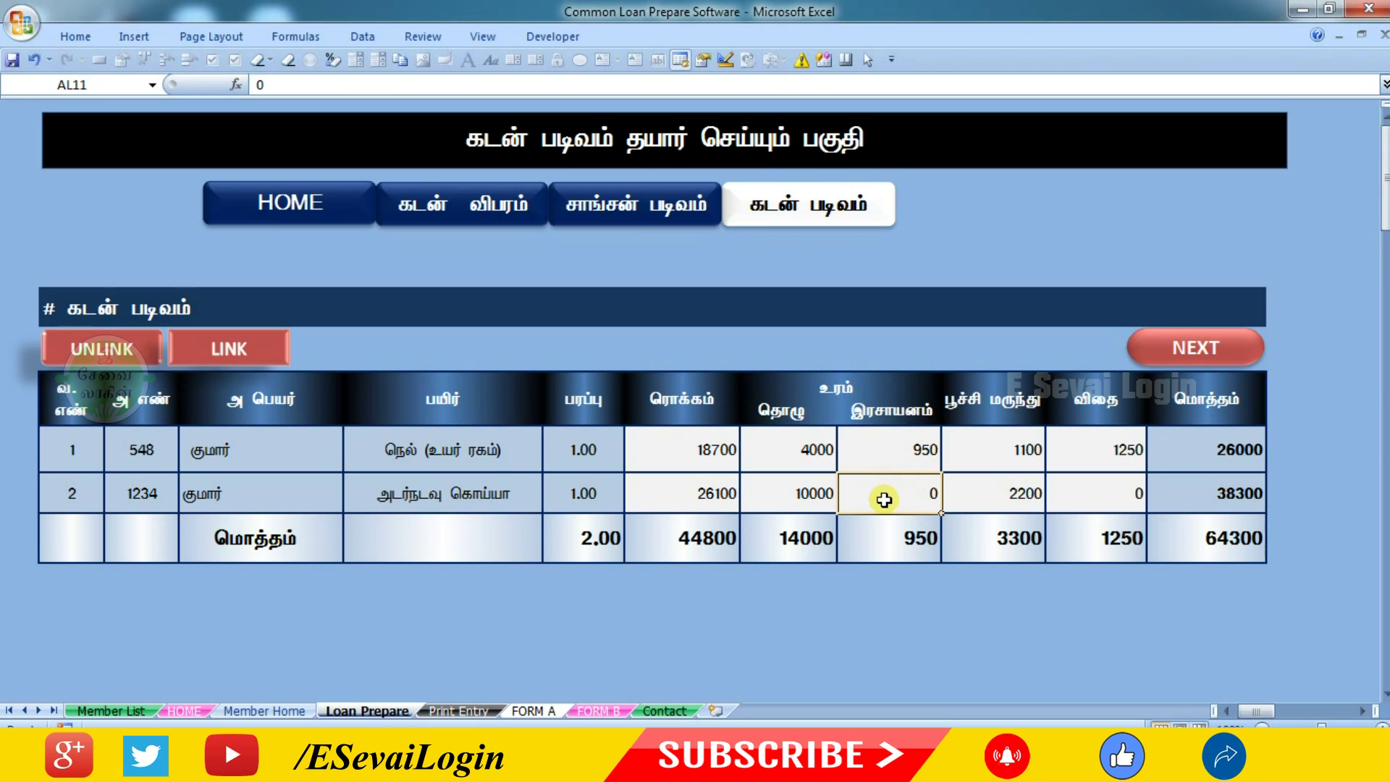
{"action": "type", "text": "700"}
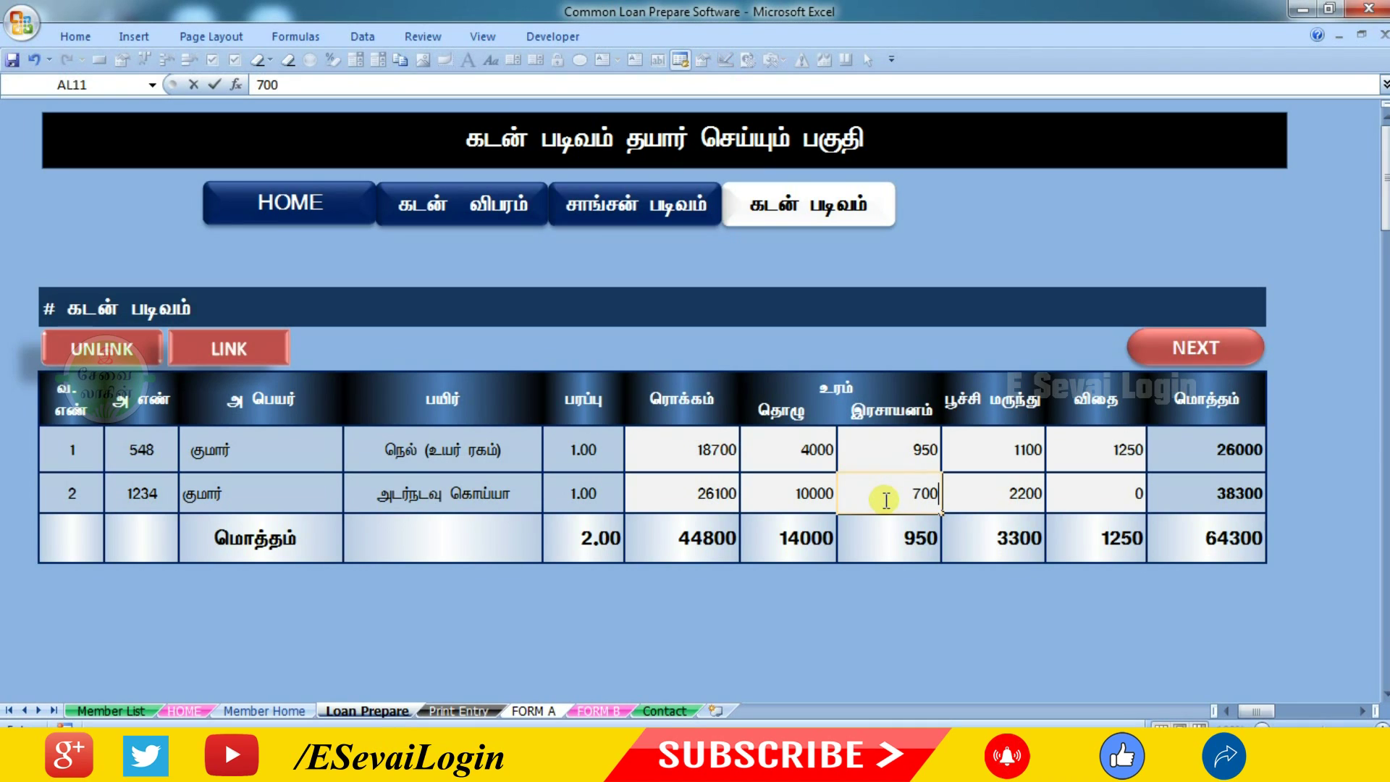
{"action": "key", "text": "Return"}
{"action": "left_click", "coordinate": [875, 624]}
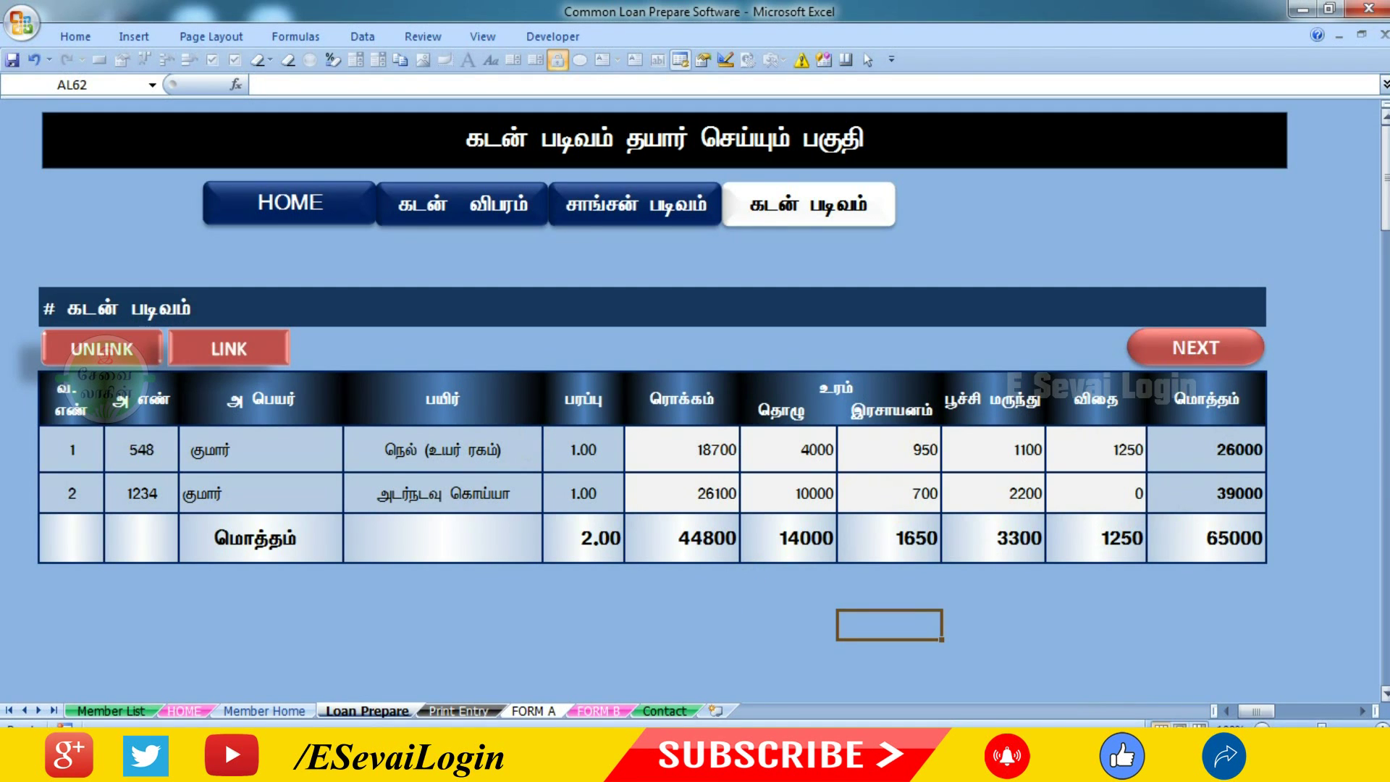
{"action": "mouse_move", "coordinate": [1384, 204]}
{"action": "left_mouse_down"}
{"action": "mouse_move", "coordinate": [1385, 220]}
{"action": "mouse_move", "coordinate": [1384, 194]}
{"action": "left_mouse_up"}
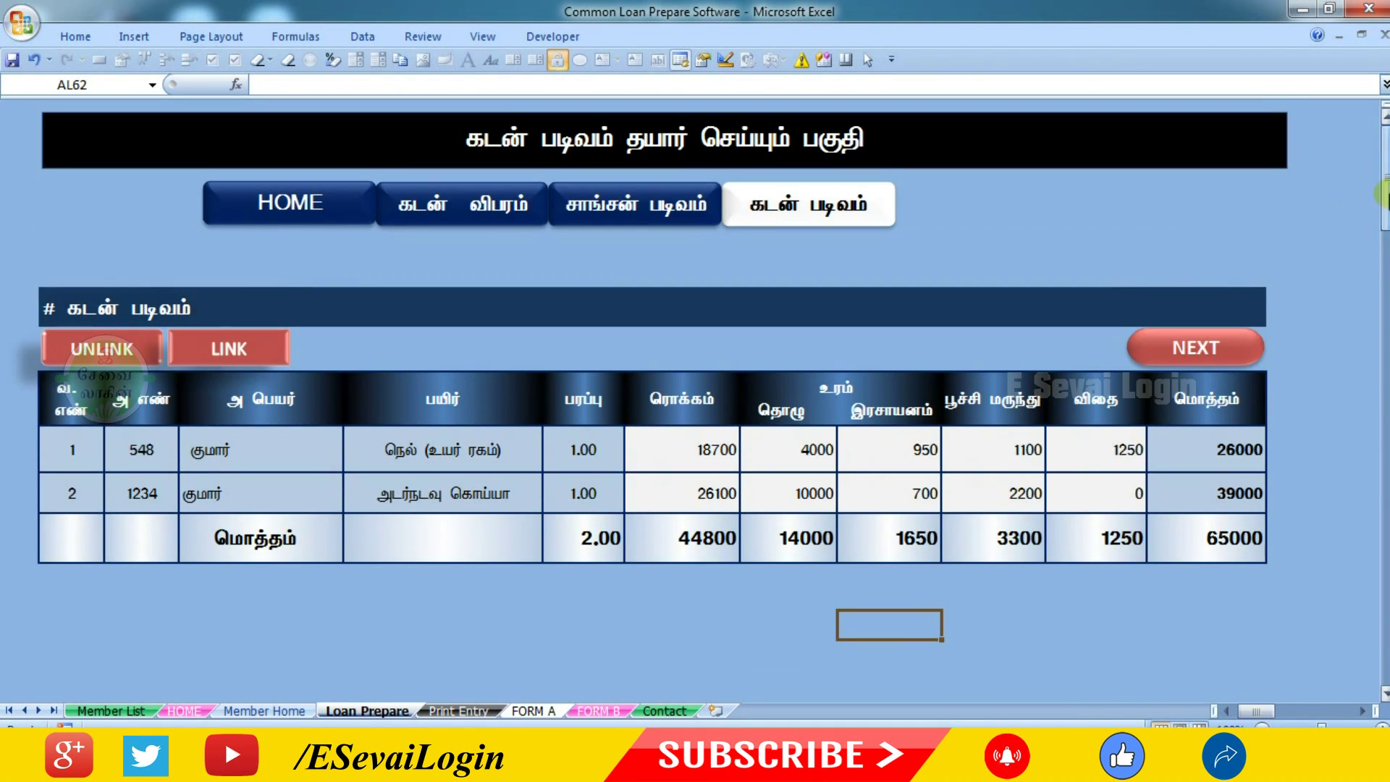
{"action": "left_click", "coordinate": [1237, 456]}
{"action": "key", "text": "Return"}
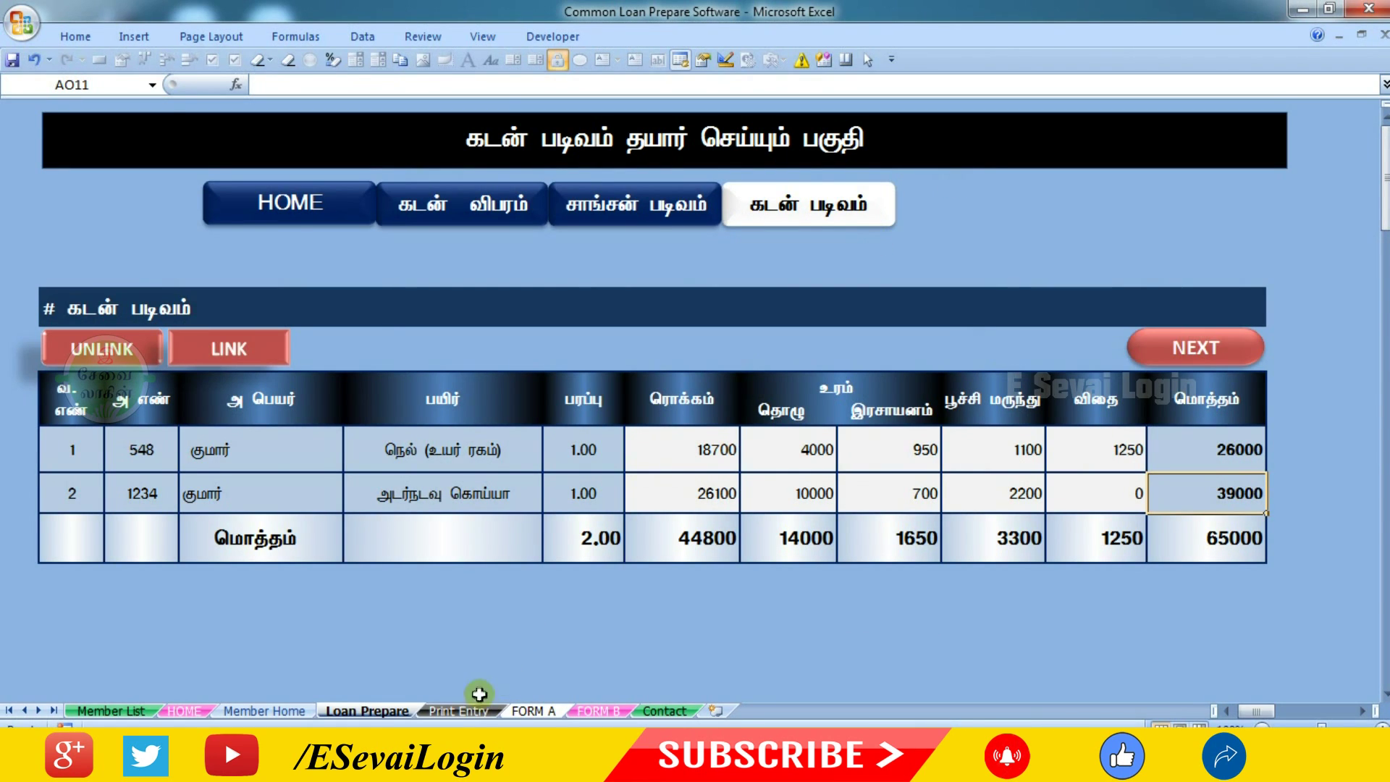
Open the Print Entry sheet, check its date and resolution number cells, and choose the first member's number under அ.எண்
{"action": "left_click", "coordinate": [458, 711]}
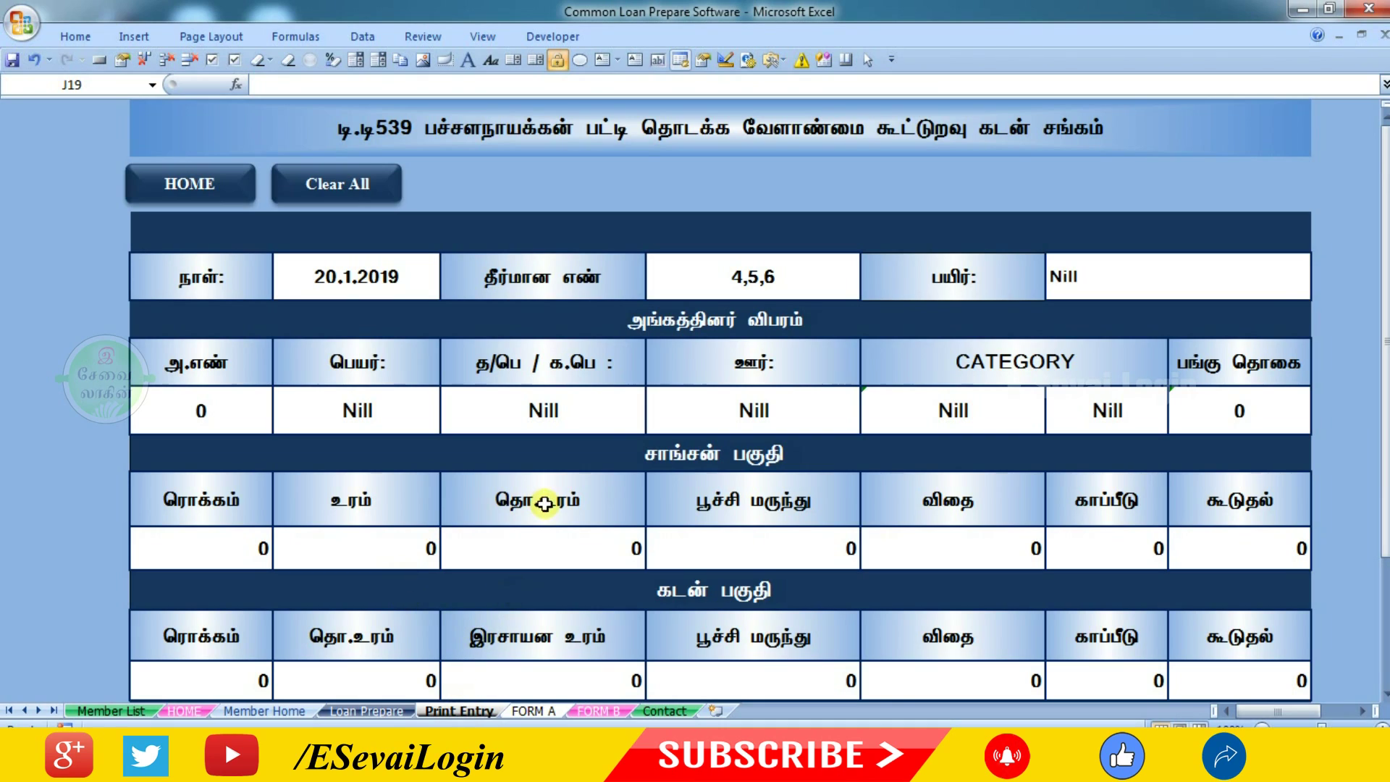
{"action": "left_click", "coordinate": [340, 278]}
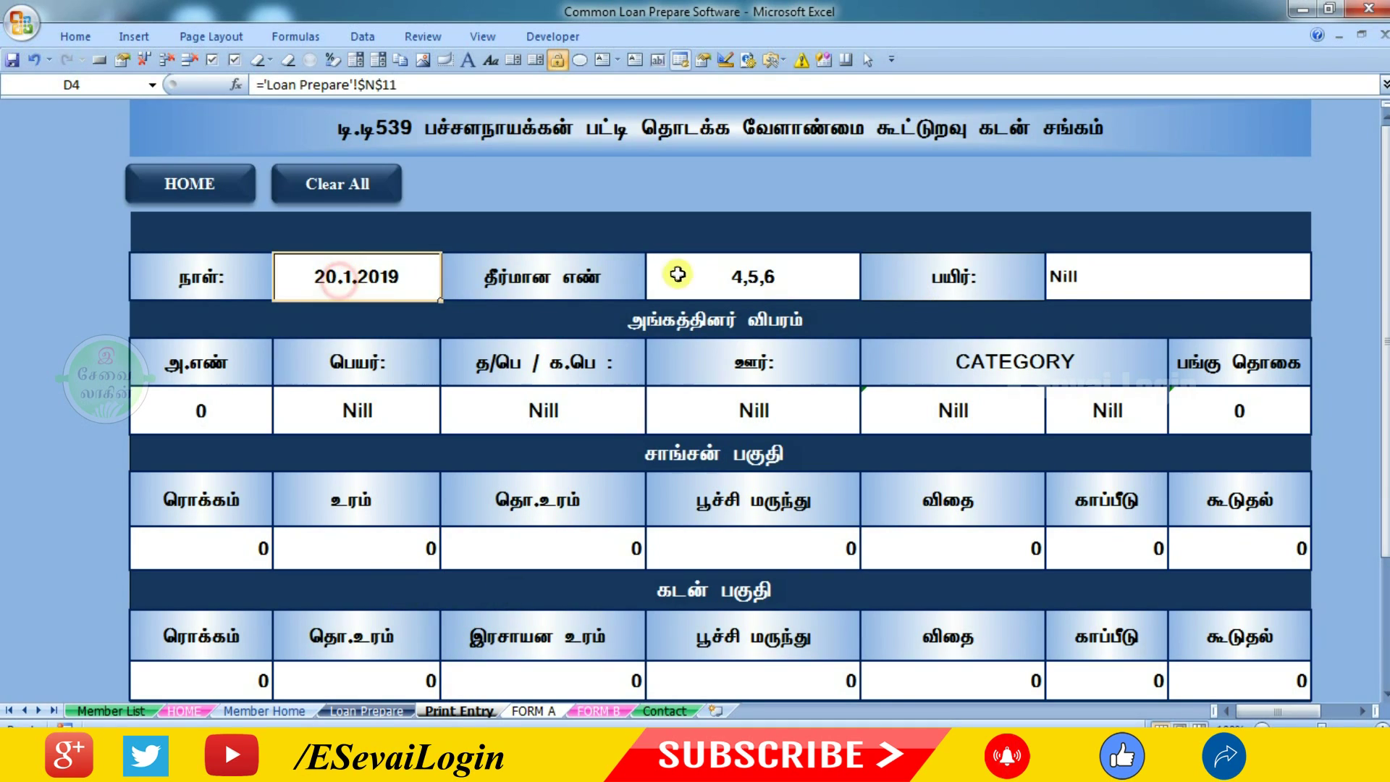
{"action": "left_click", "coordinate": [715, 275]}
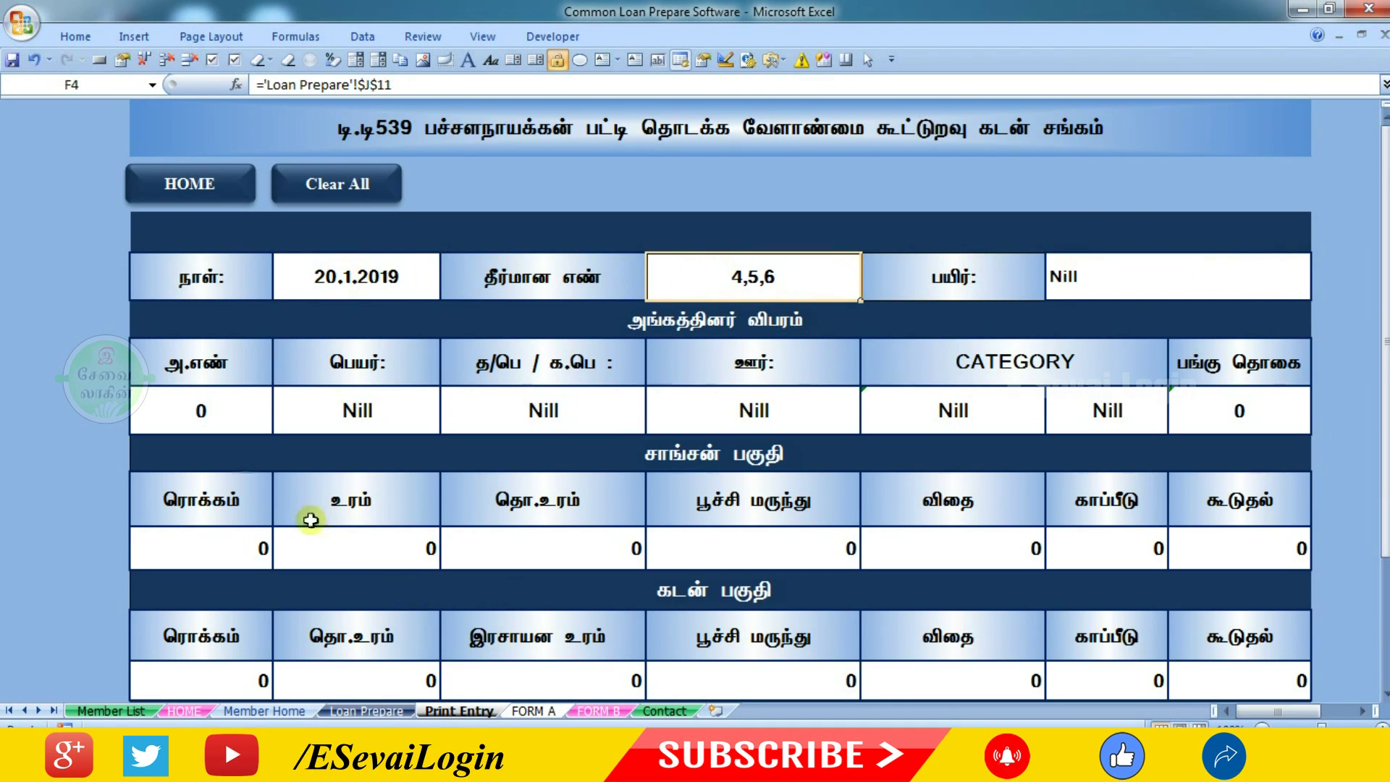
{"action": "left_click", "coordinate": [232, 427]}
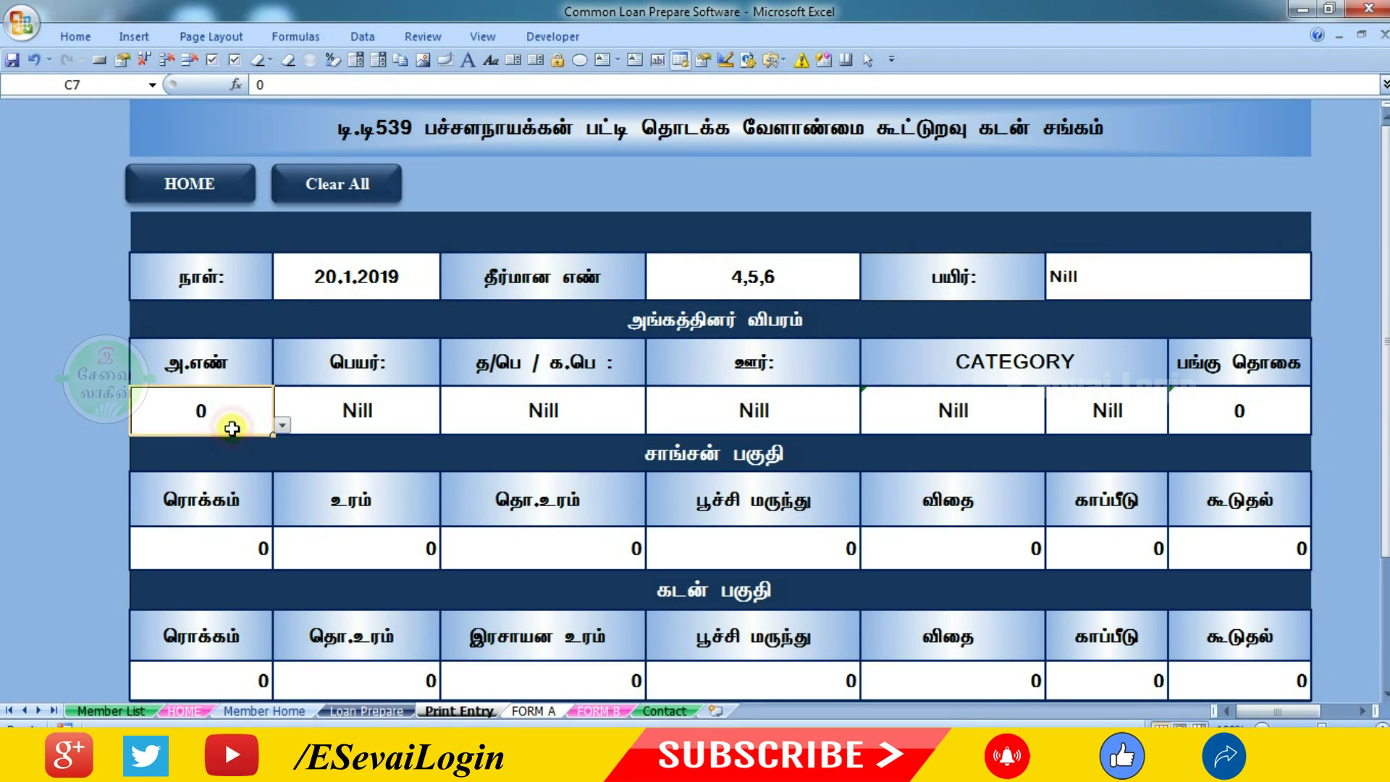
{"action": "left_click", "coordinate": [282, 426]}
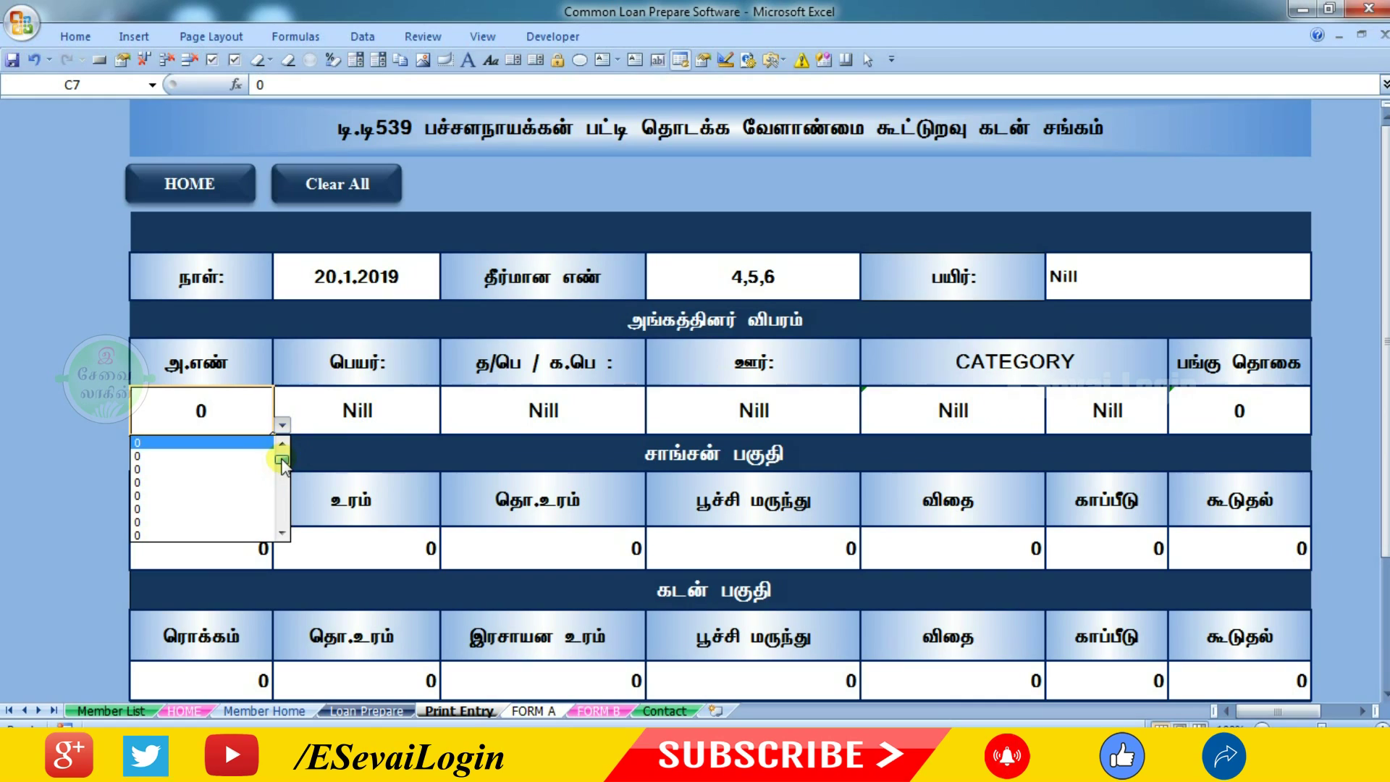
{"action": "left_click_drag", "start_coordinate": [281, 461], "coordinate": [281, 455]}
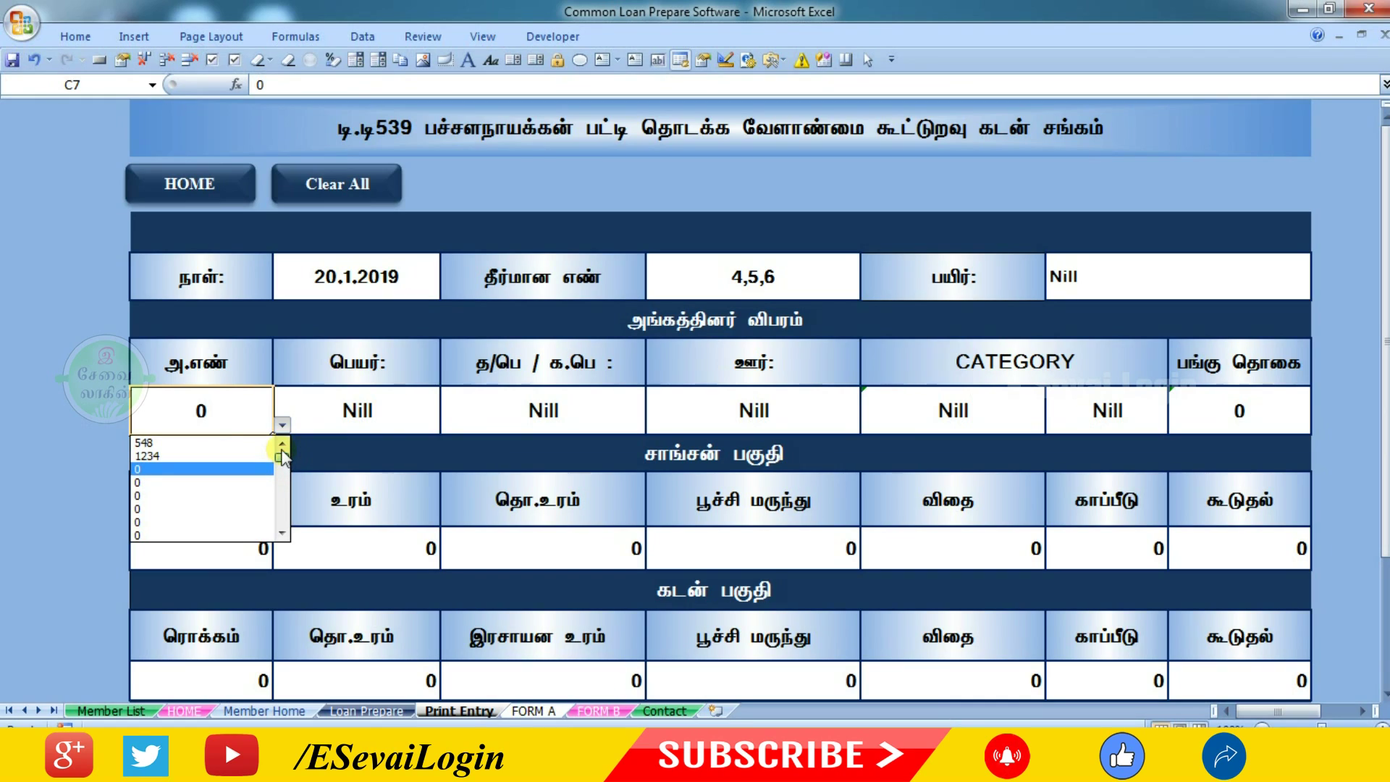
{"action": "left_click", "coordinate": [150, 443]}
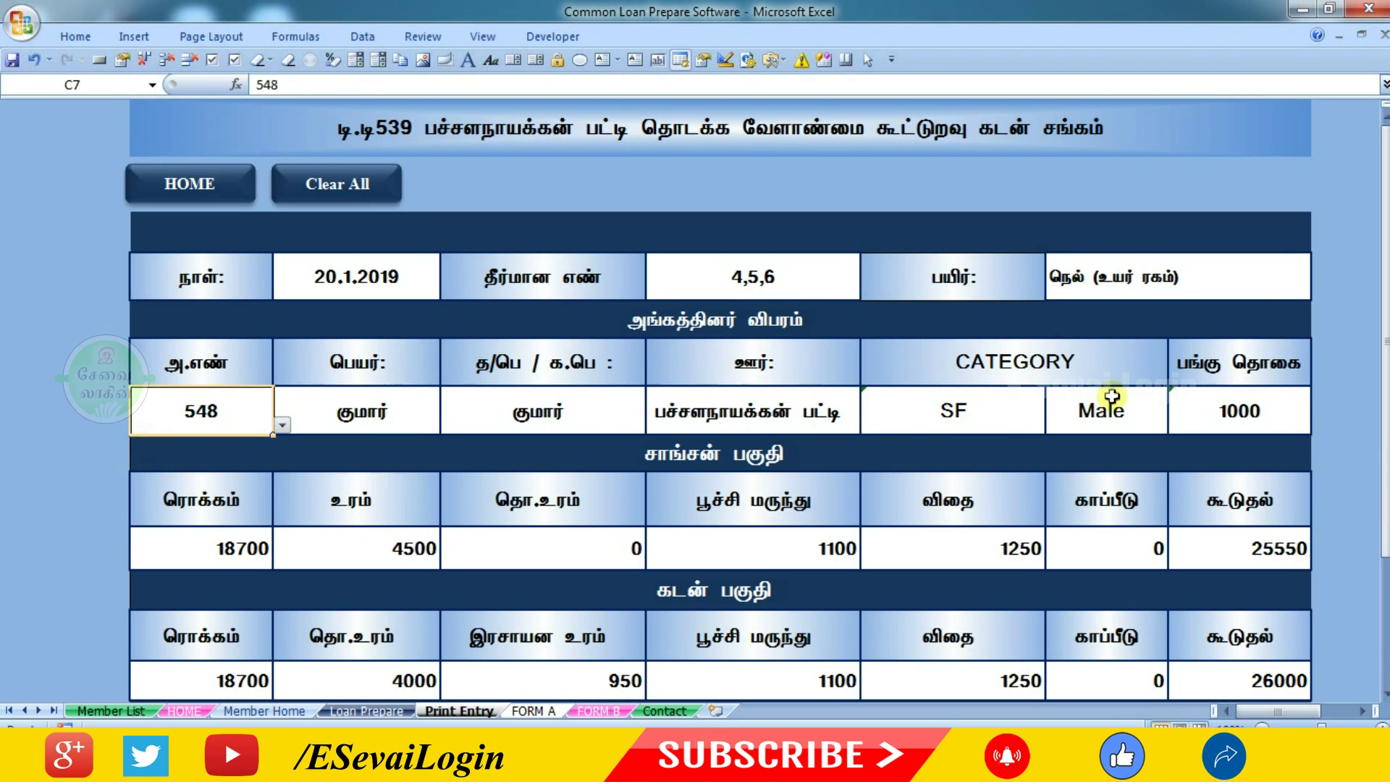
Enter 1 and 0 in the two Retype LOAN ACER cells of the first member's land details
{"action": "left_click_drag", "start_coordinate": [1382, 231], "coordinate": [1382, 286]}
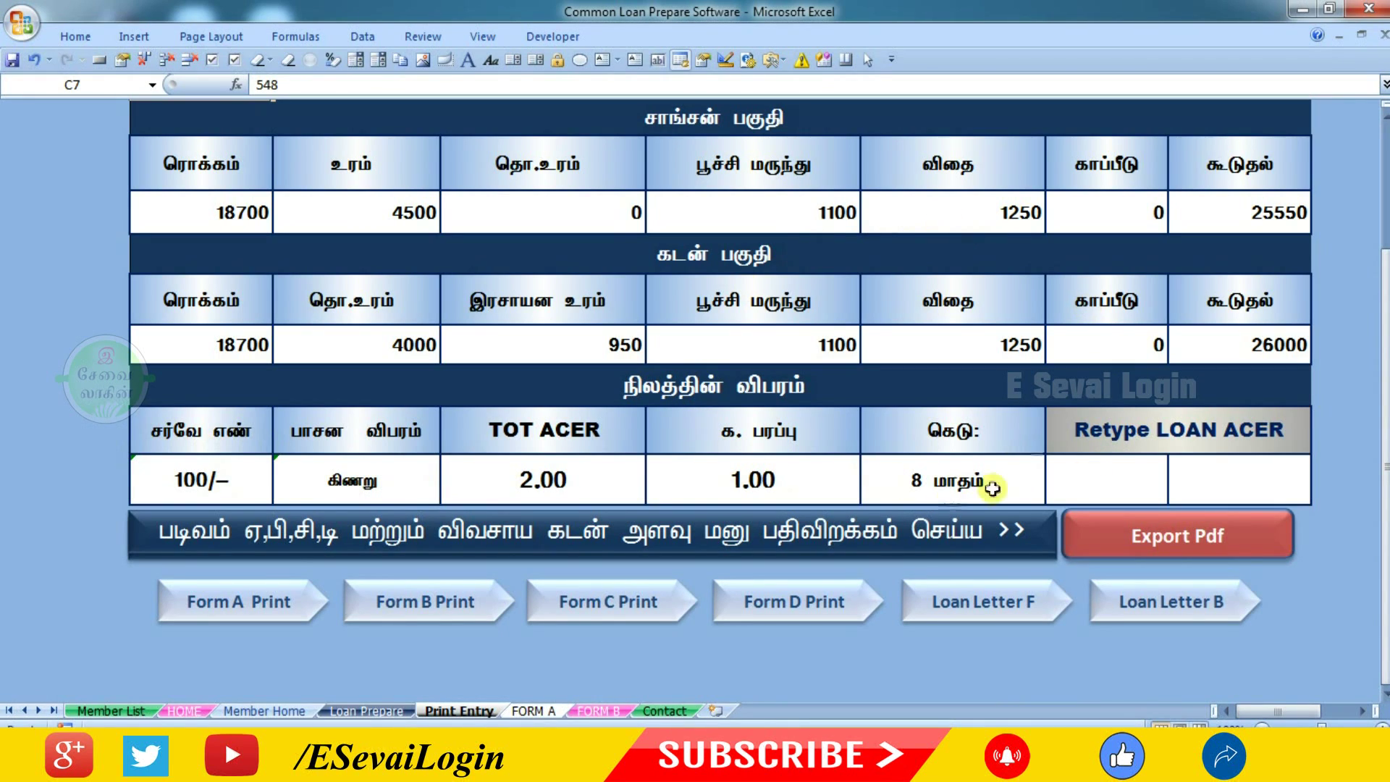
{"action": "left_click", "coordinate": [1087, 487]}
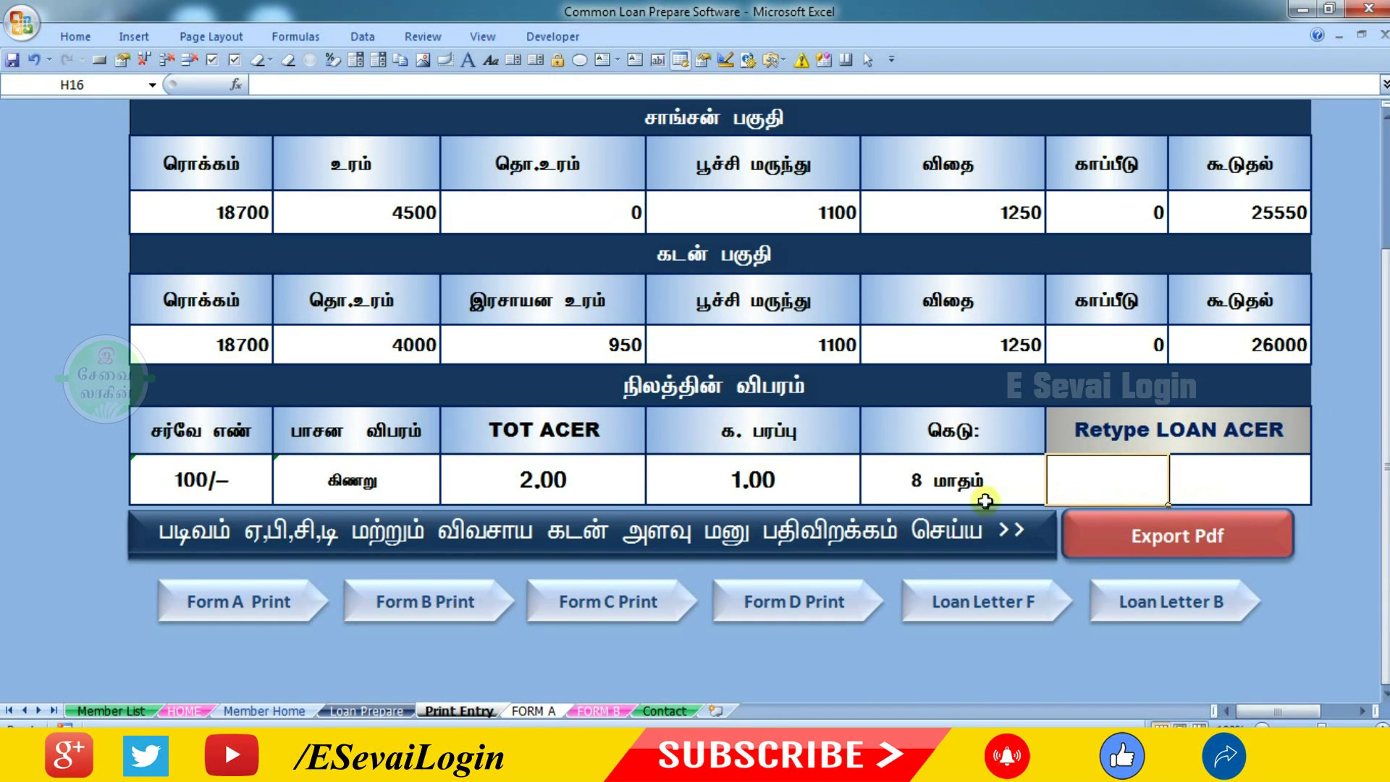
{"action": "type", "text": "1"}
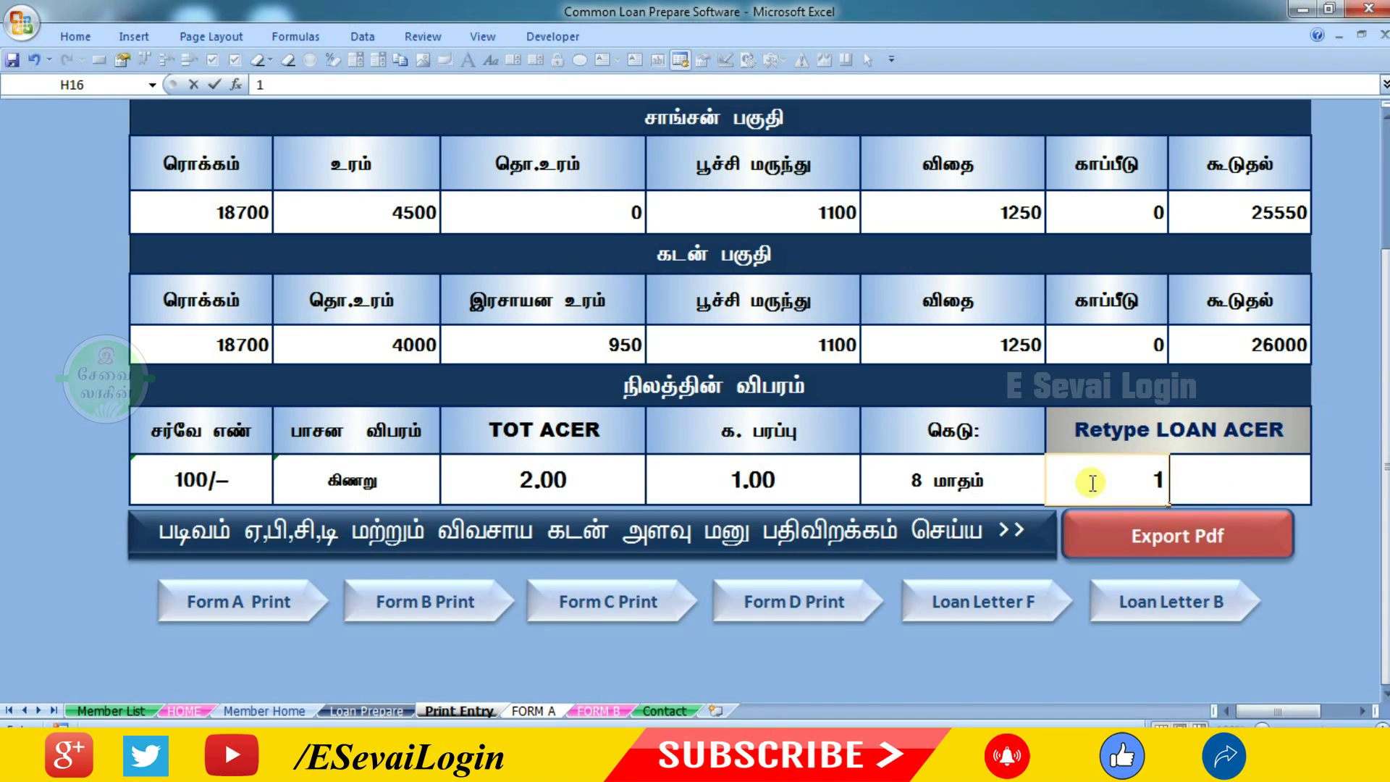
{"action": "key", "text": "Tab"}
{"action": "type", "text": "0"}
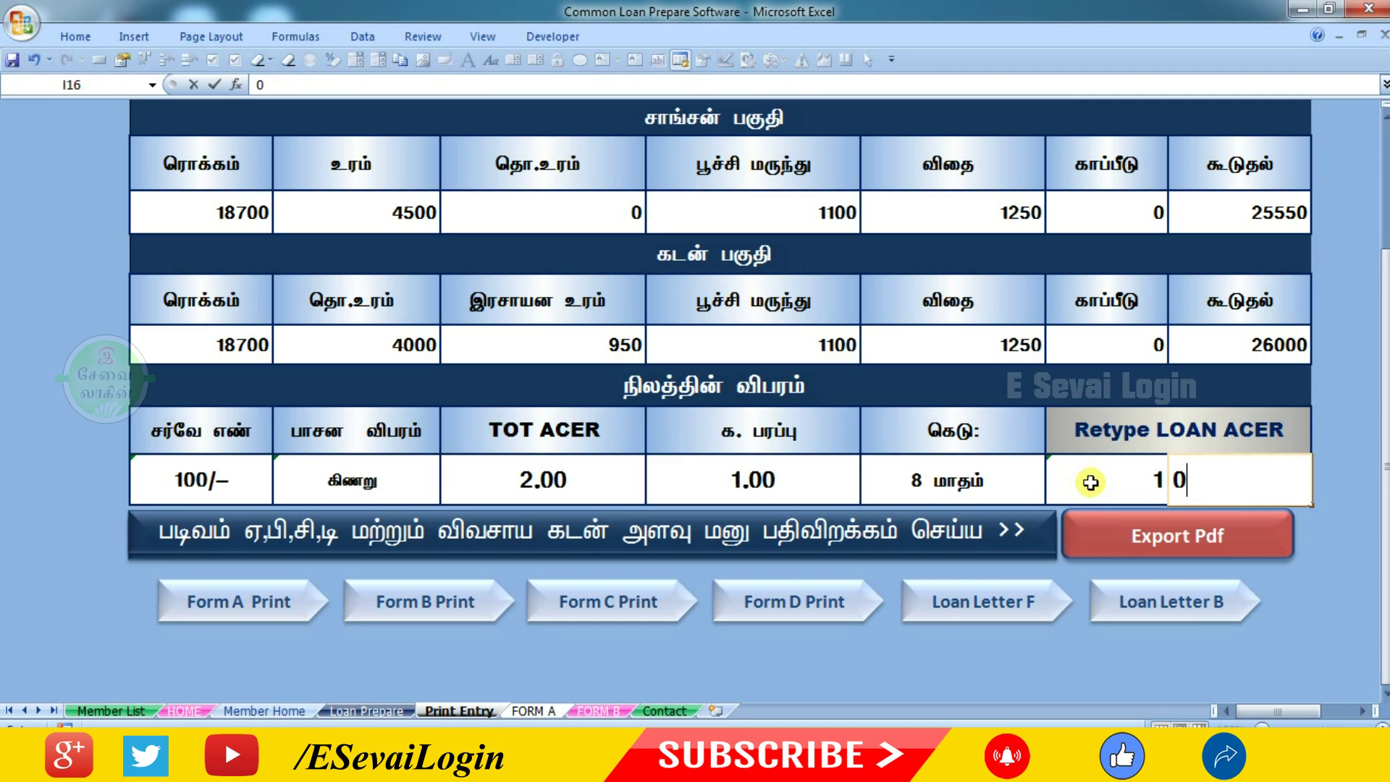
{"action": "left_click", "coordinate": [1074, 672]}
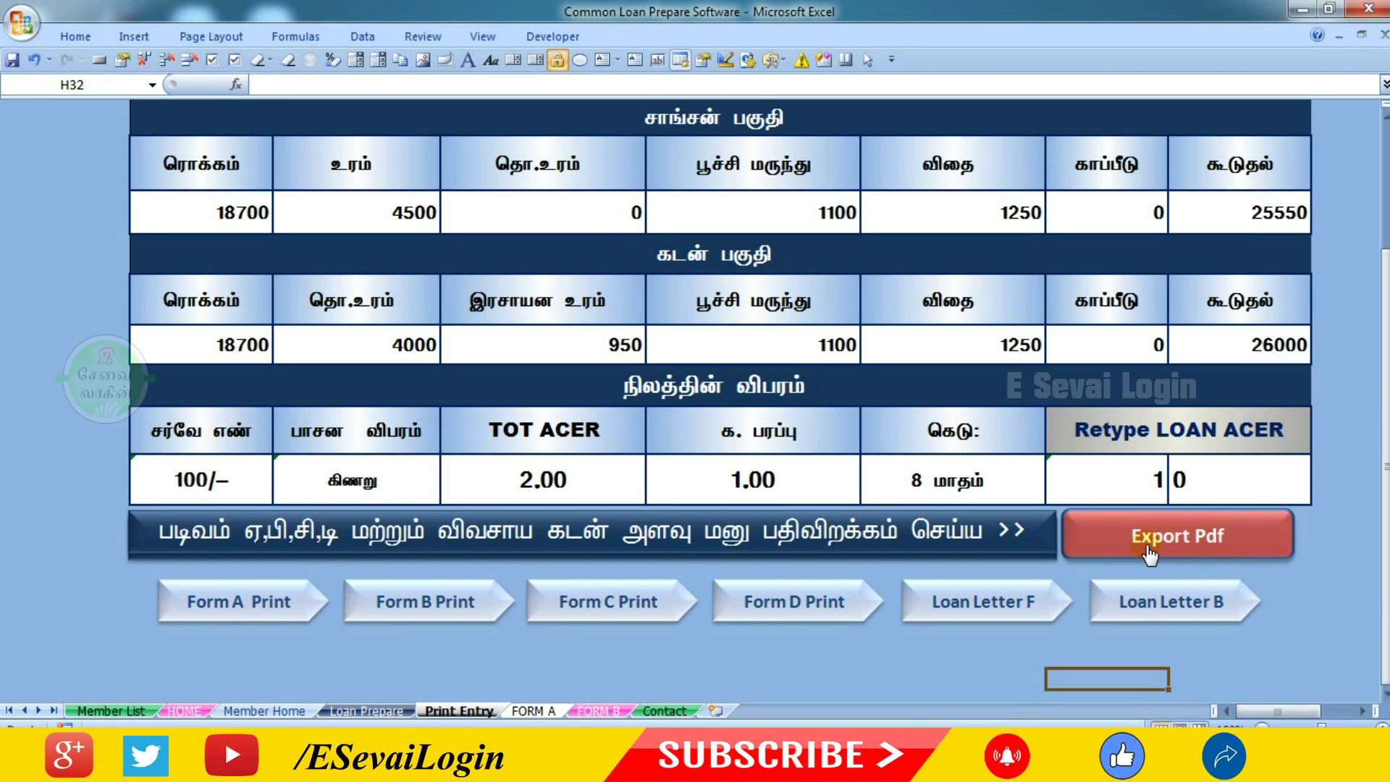
Preview the first member's Form A, Form B and Form C prints and look through the pages
{"action": "left_click", "coordinate": [254, 615]}
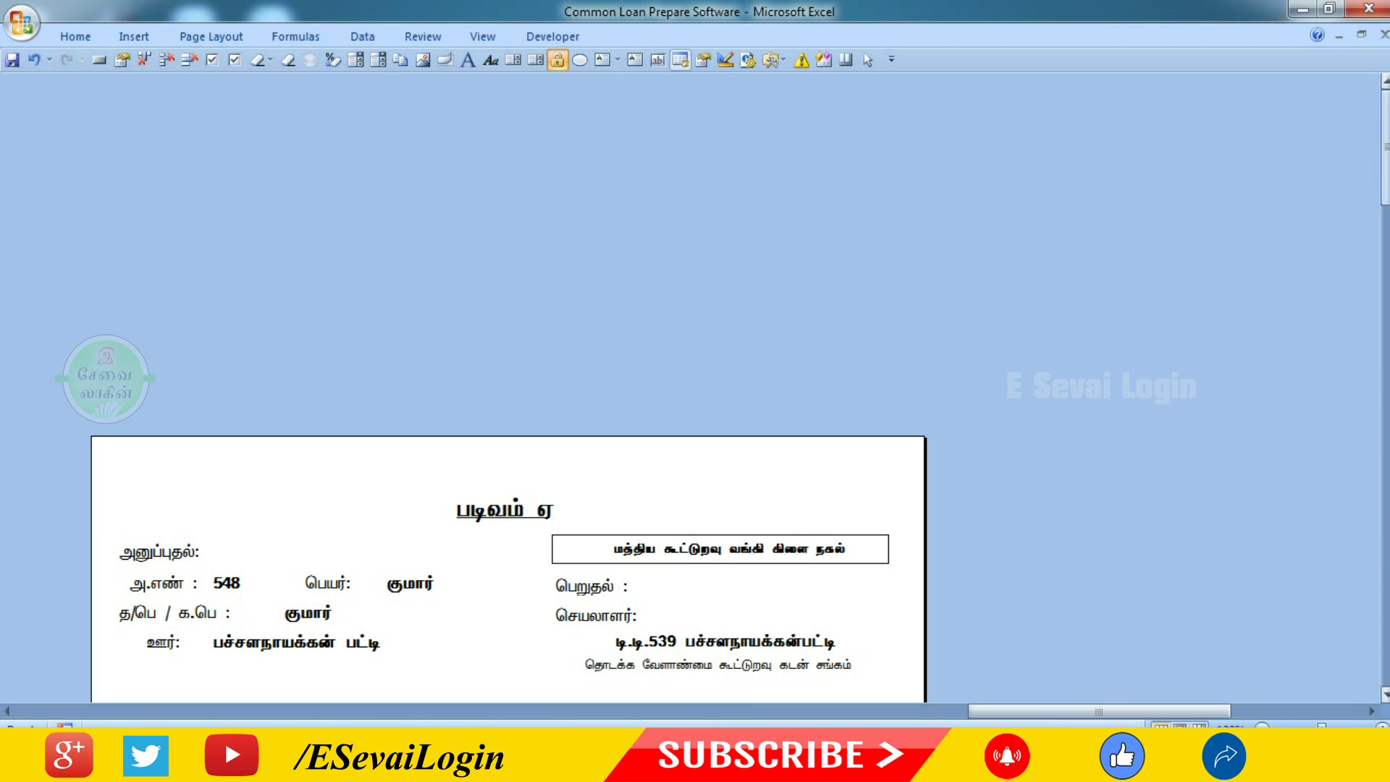
{"action": "scroll", "coordinate": [507, 435], "scroll_direction": "down", "scroll_amount": 8}
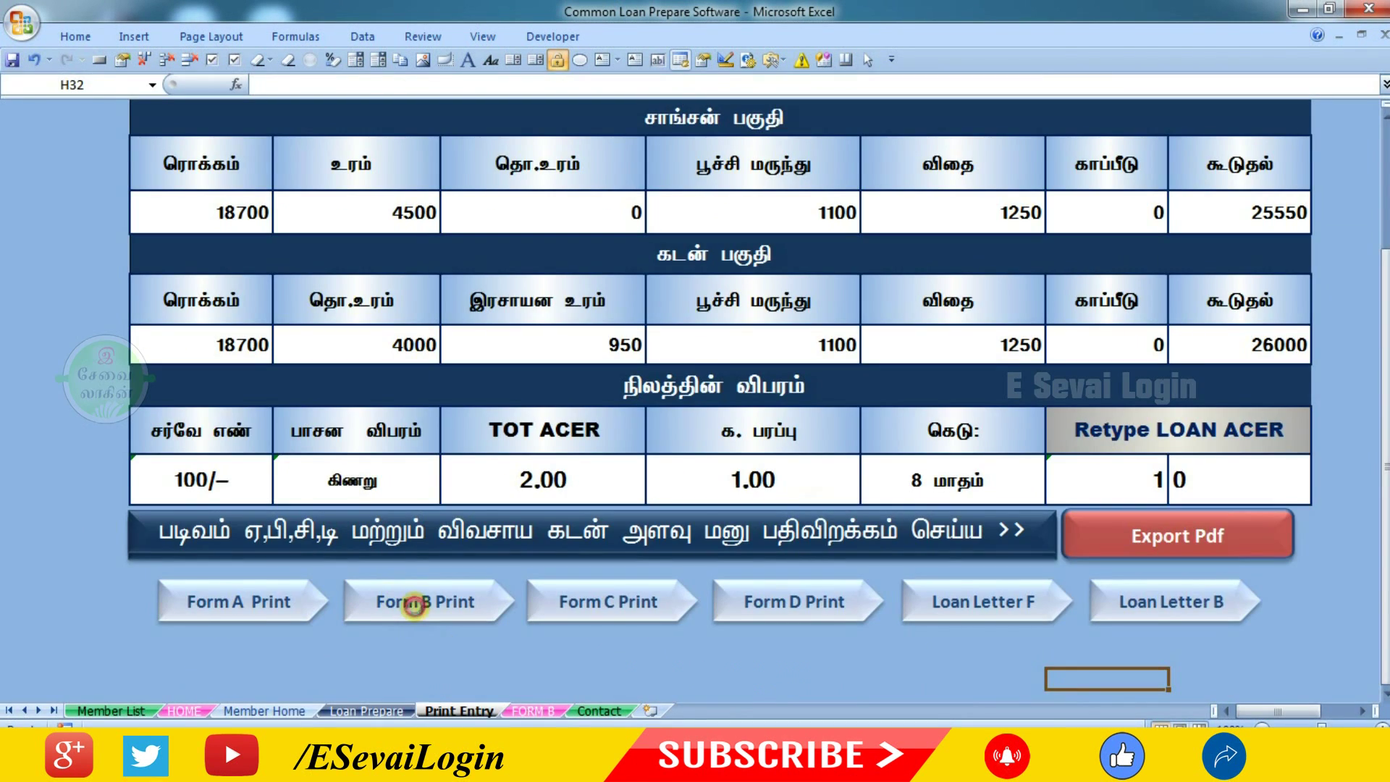
{"action": "left_click", "coordinate": [406, 602]}
{"action": "scroll", "coordinate": [527, 558], "scroll_direction": "down", "scroll_amount": 5}
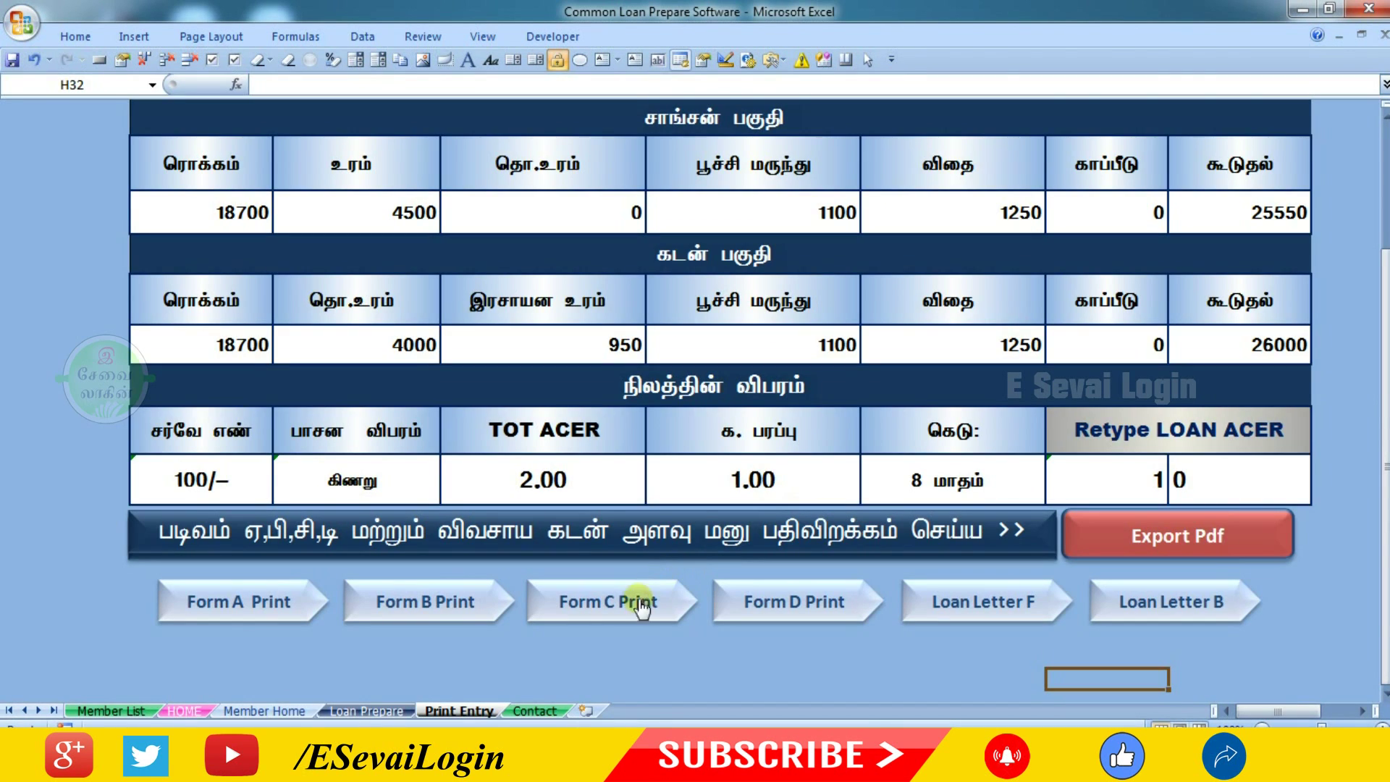
{"action": "left_click", "coordinate": [640, 606]}
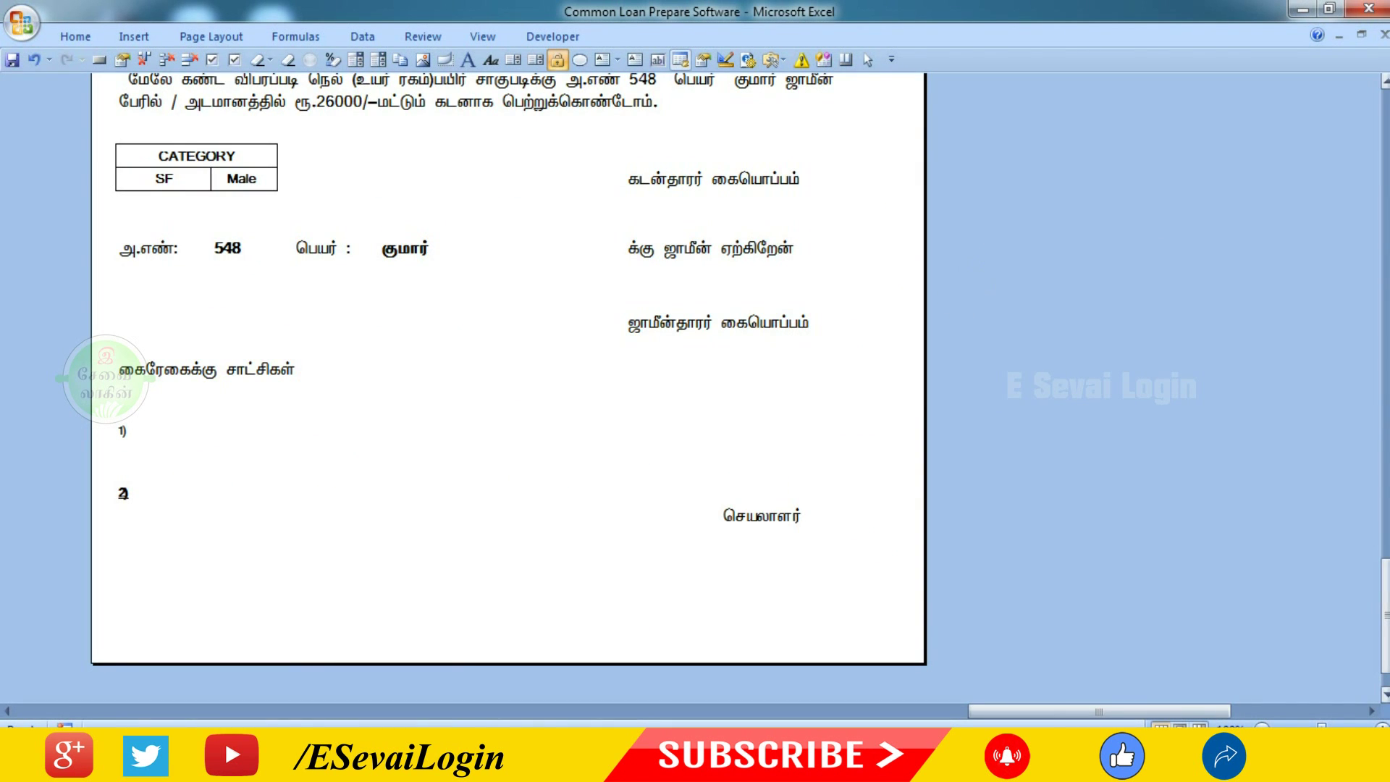
{"action": "left_click_drag", "start_coordinate": [1386, 579], "coordinate": [1386, 265]}
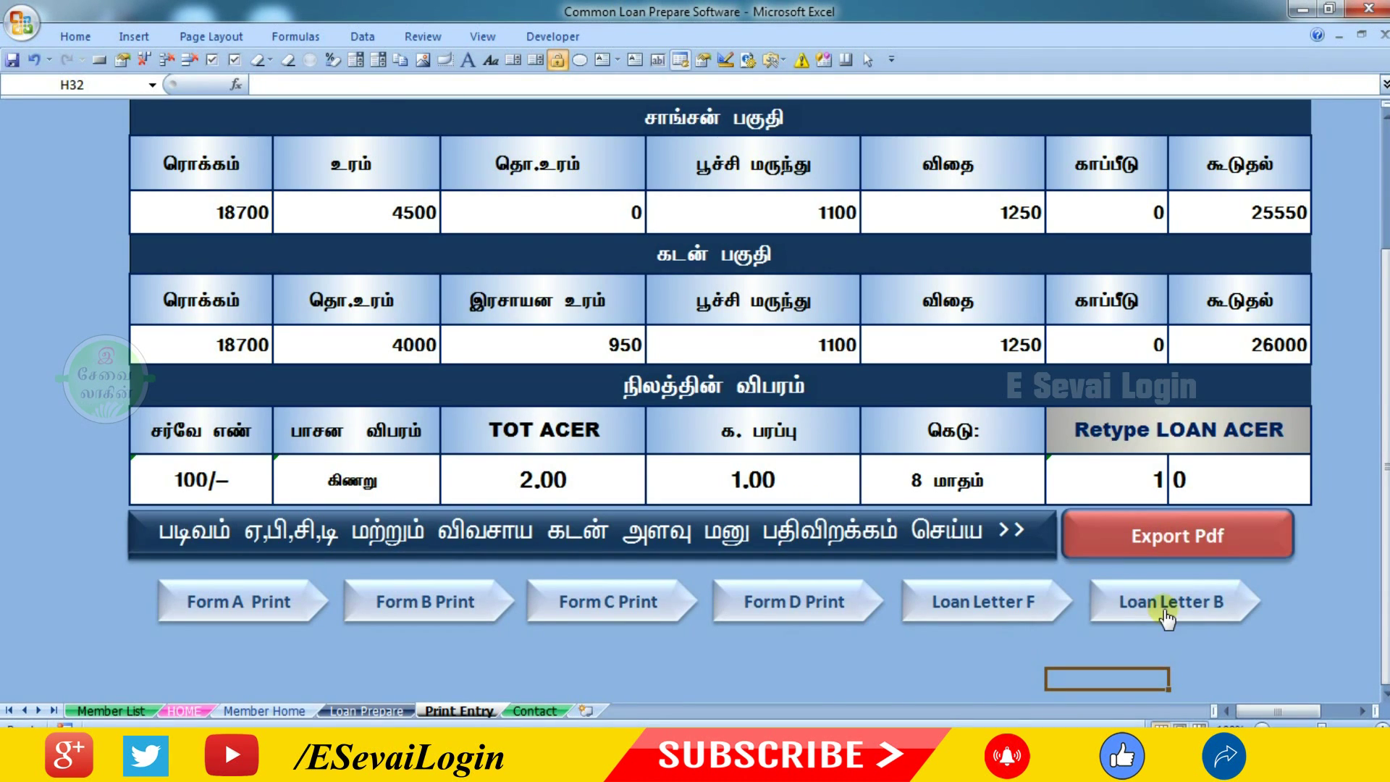
Preview the first member's loan letter pages, read through them to the totals, and close the previews
{"action": "left_click", "coordinate": [1162, 608]}
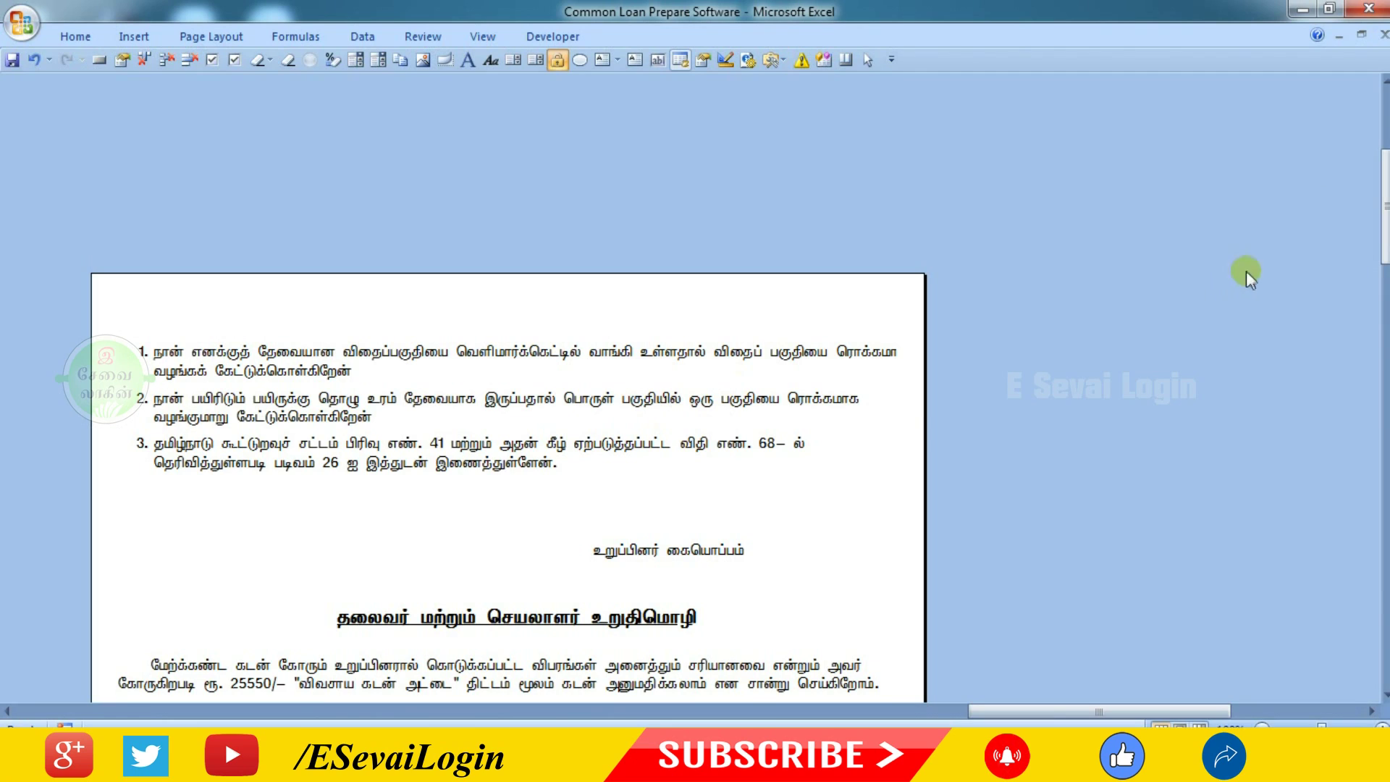
{"action": "left_click_drag", "start_coordinate": [1386, 209], "coordinate": [1385, 628]}
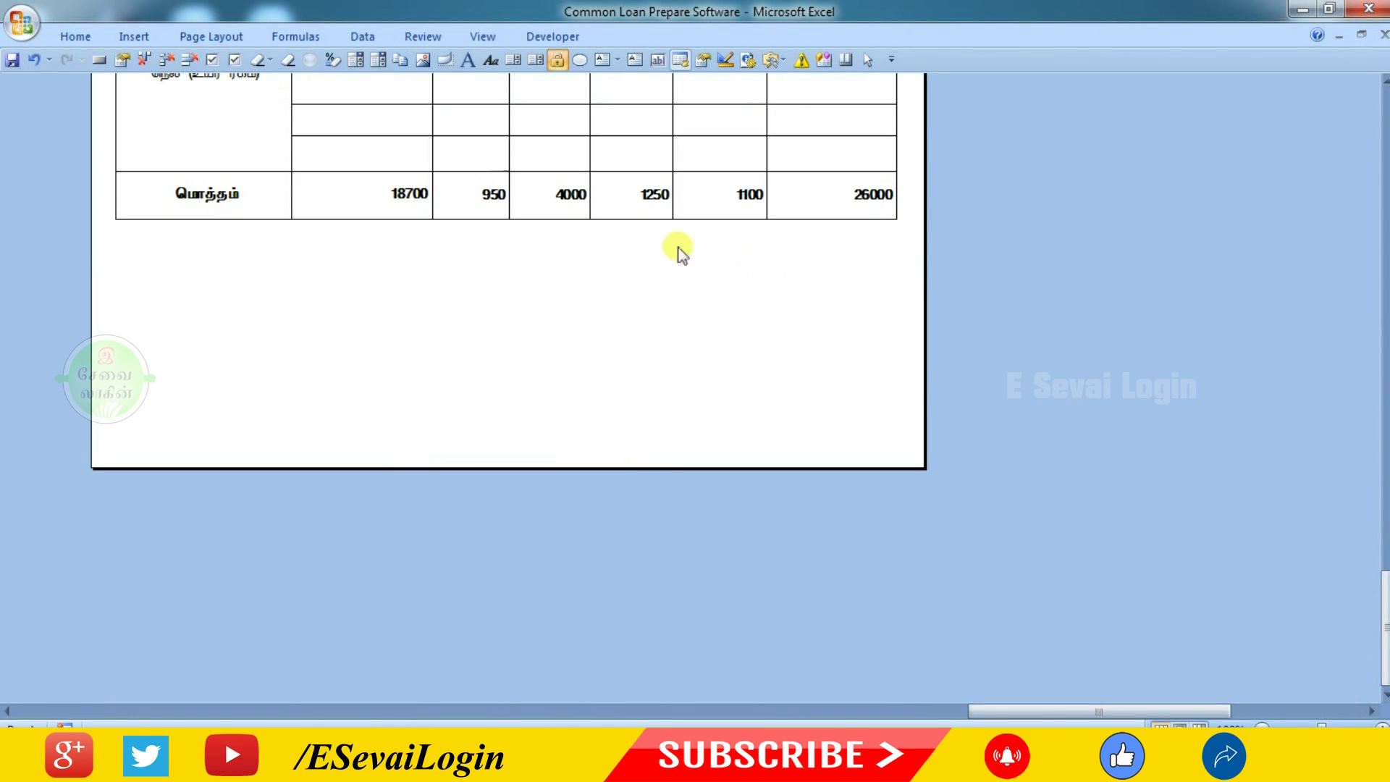
{"action": "left_click", "coordinate": [1369, 9]}
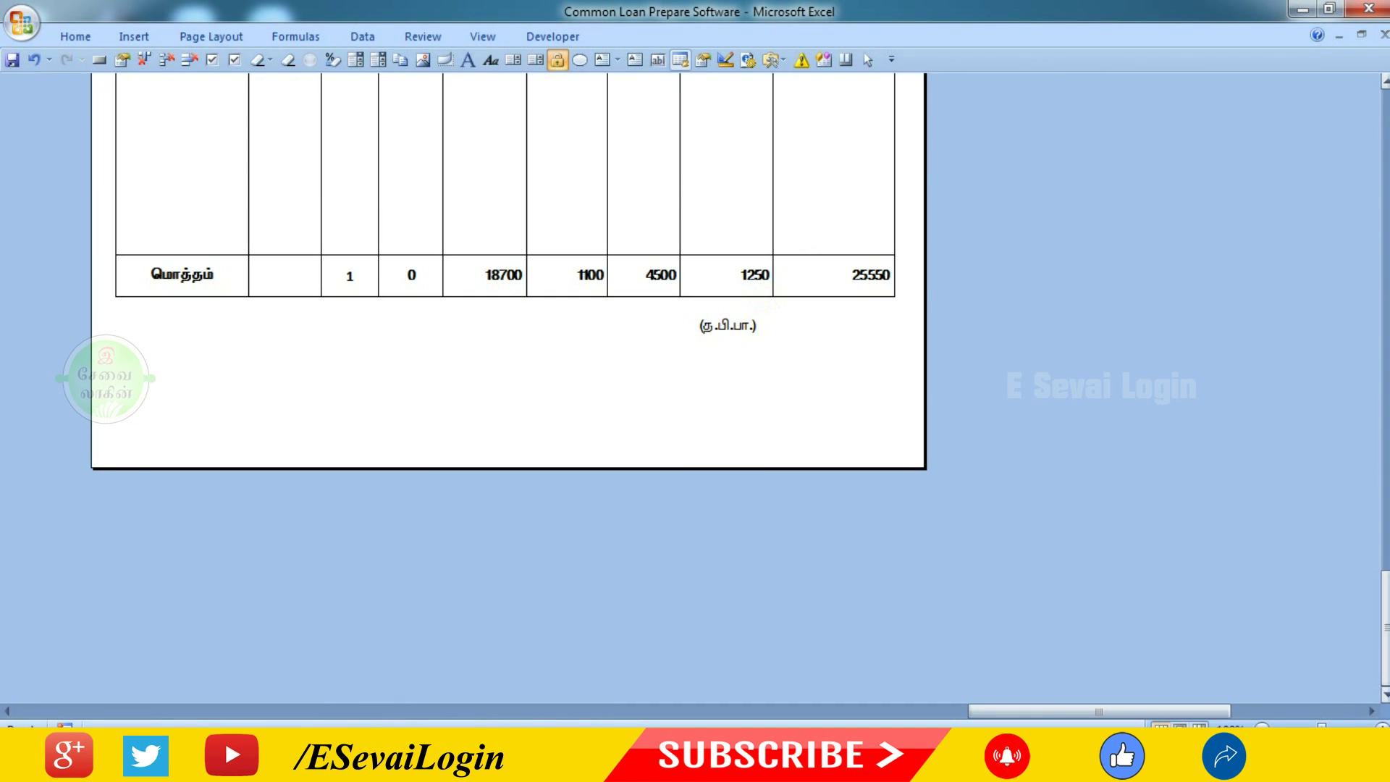
{"action": "left_click", "coordinate": [1382, 246]}
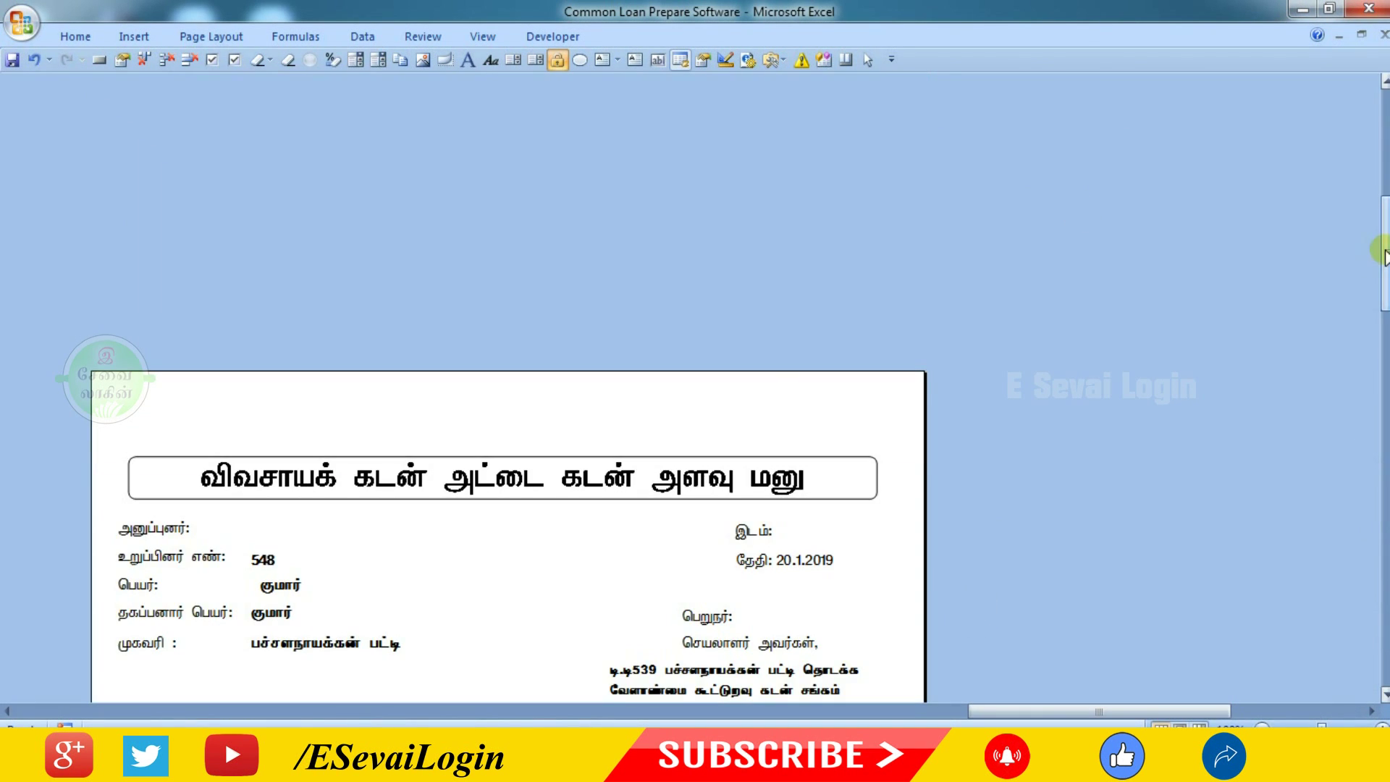
{"action": "left_click_drag", "start_coordinate": [1383, 273], "coordinate": [1383, 645]}
{"action": "left_click", "coordinate": [1370, 9]}
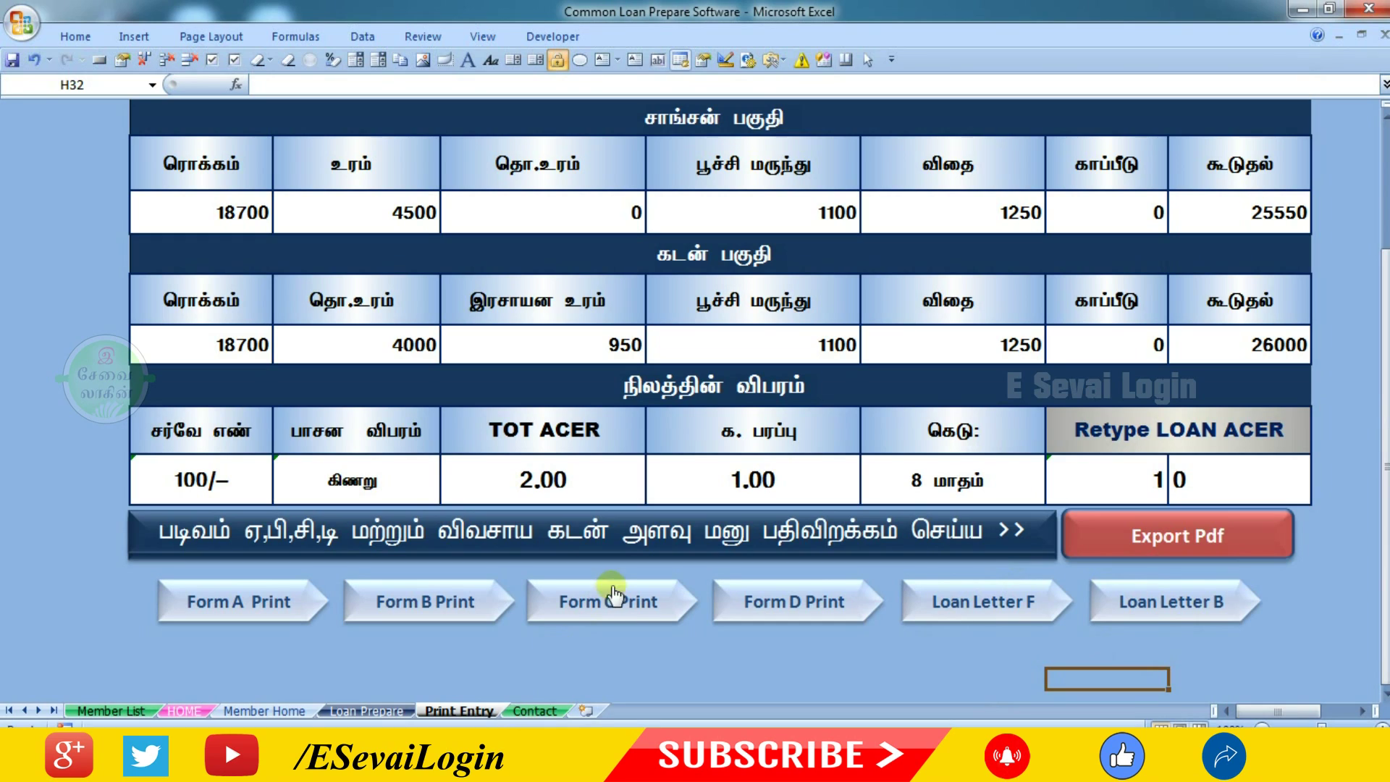
Go to the HOME sheet, open the target folder Loan Master to check its contents, and close it
{"action": "left_click", "coordinate": [535, 714]}
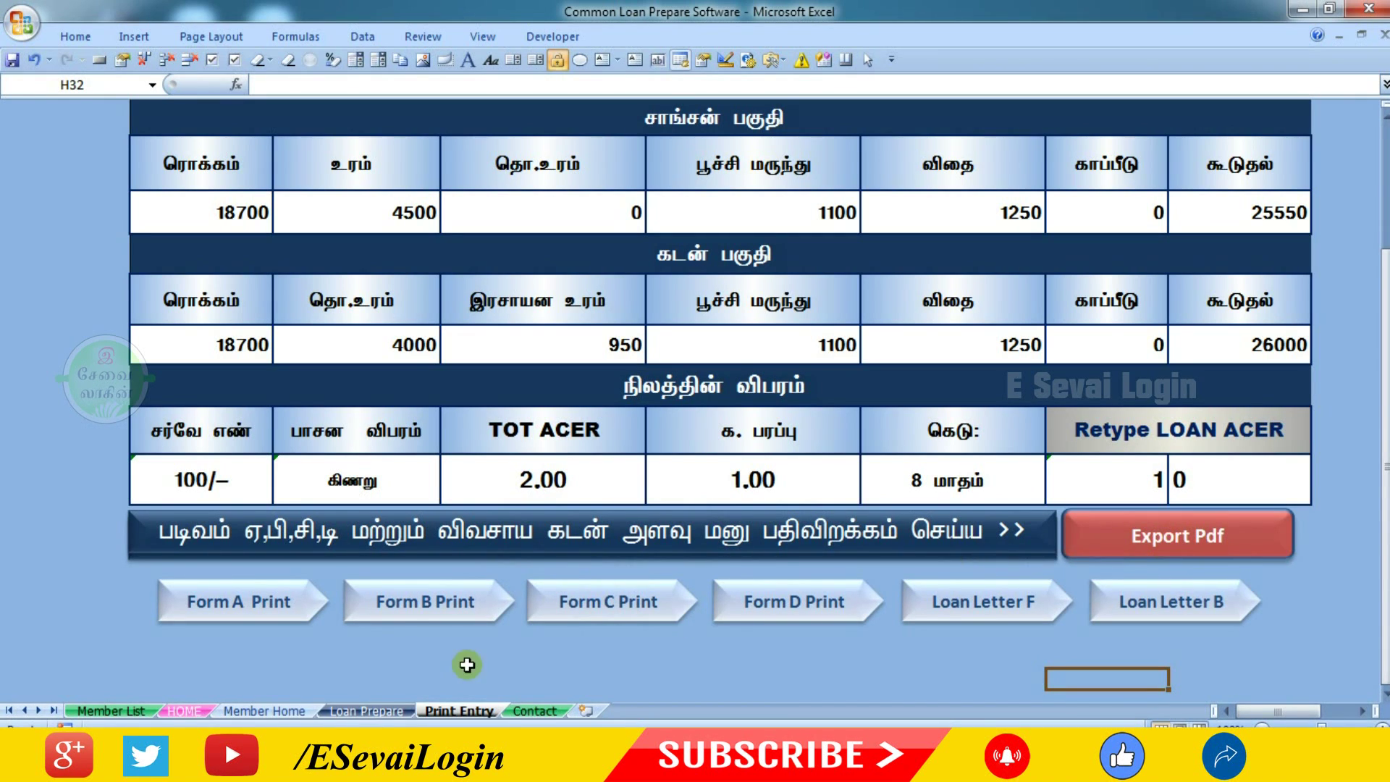
{"action": "left_click", "coordinate": [181, 710]}
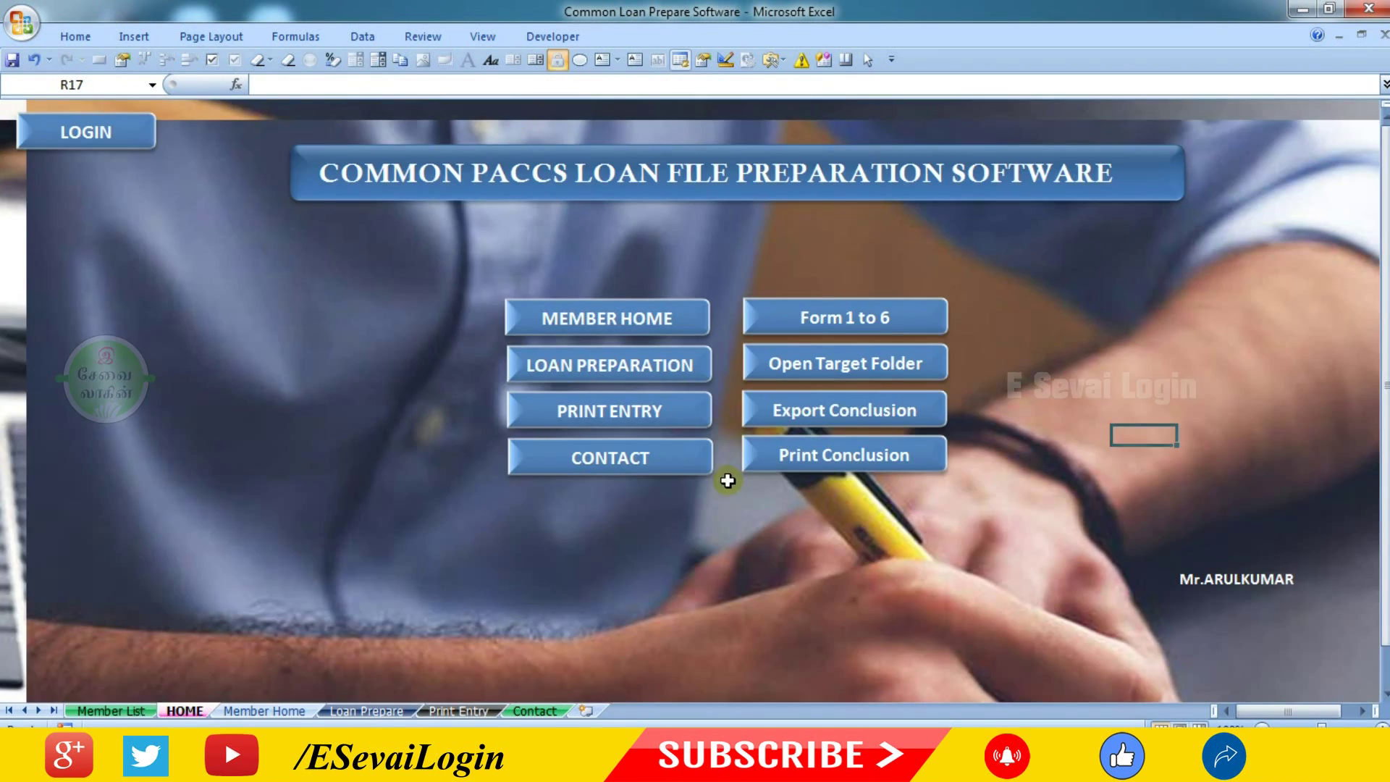
{"action": "left_click", "coordinate": [840, 366]}
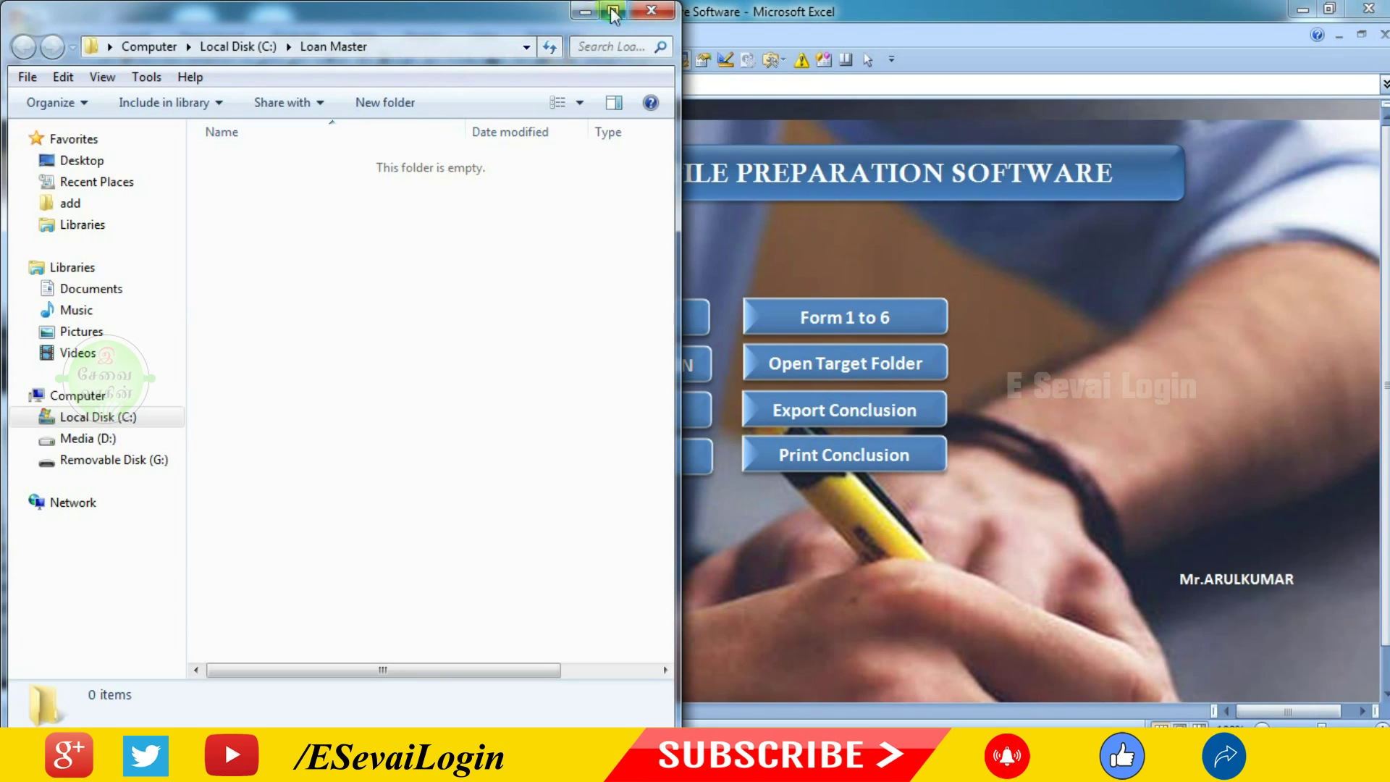
{"action": "left_click", "coordinate": [651, 11]}
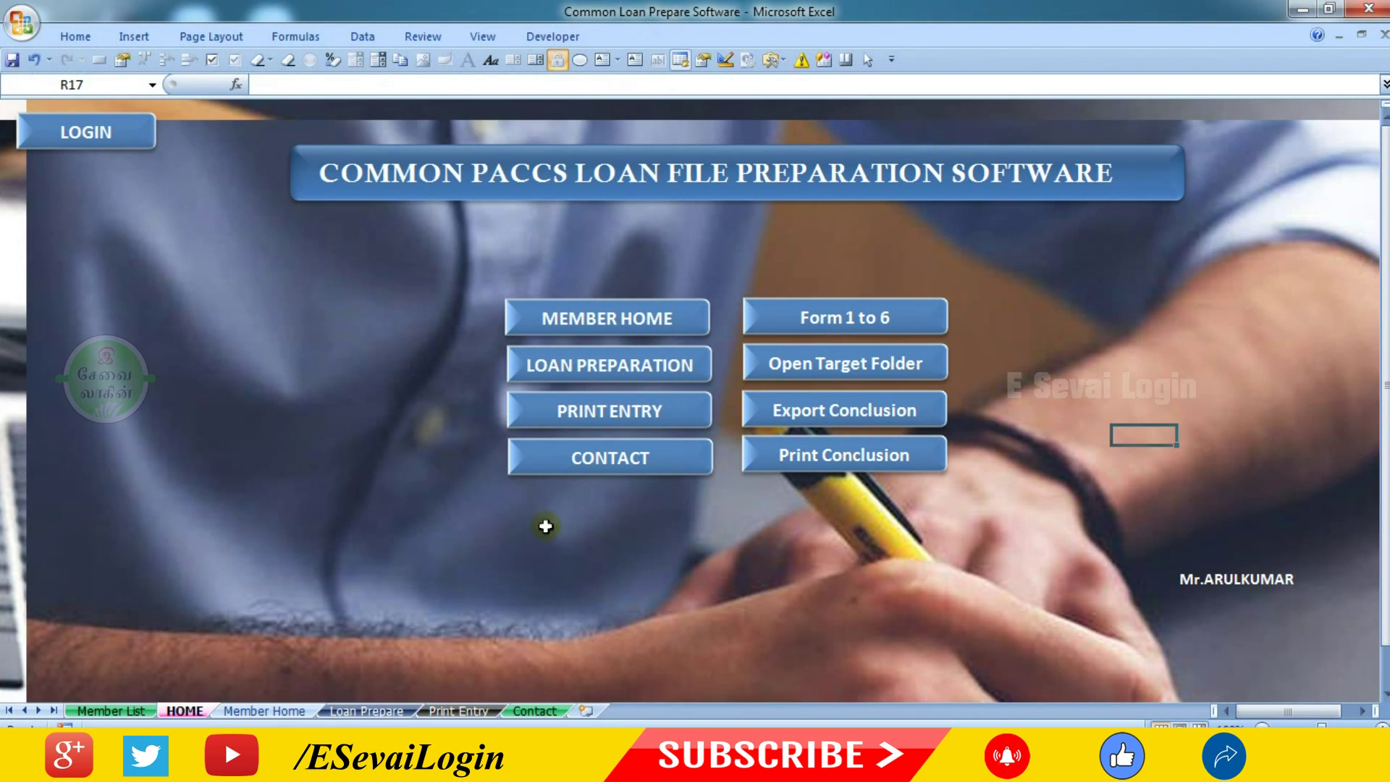
Export the first member's forms to PDF from the Print Entry sheet and acknowledge the Check Folder message
{"action": "left_click", "coordinate": [458, 711]}
{"action": "left_click", "coordinate": [1151, 543]}
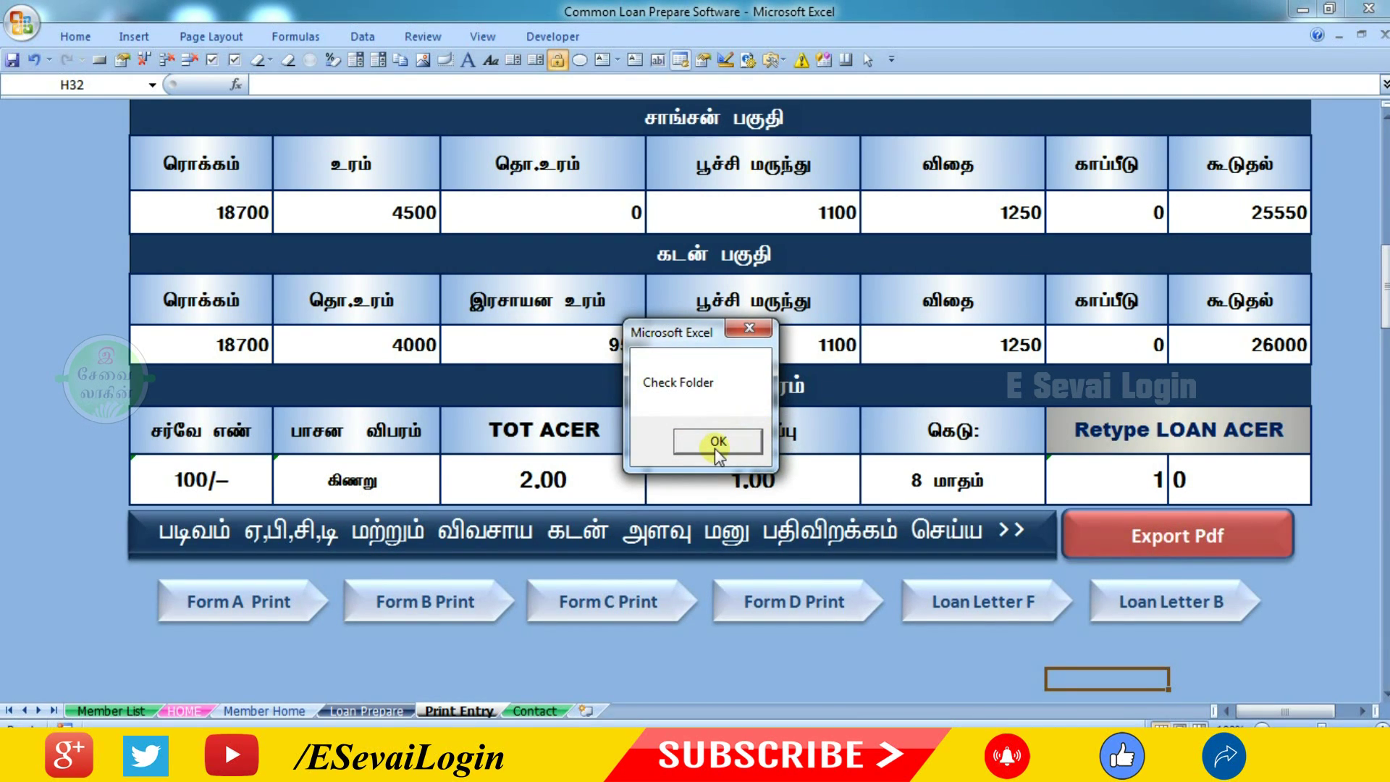
{"action": "left_click", "coordinate": [716, 442]}
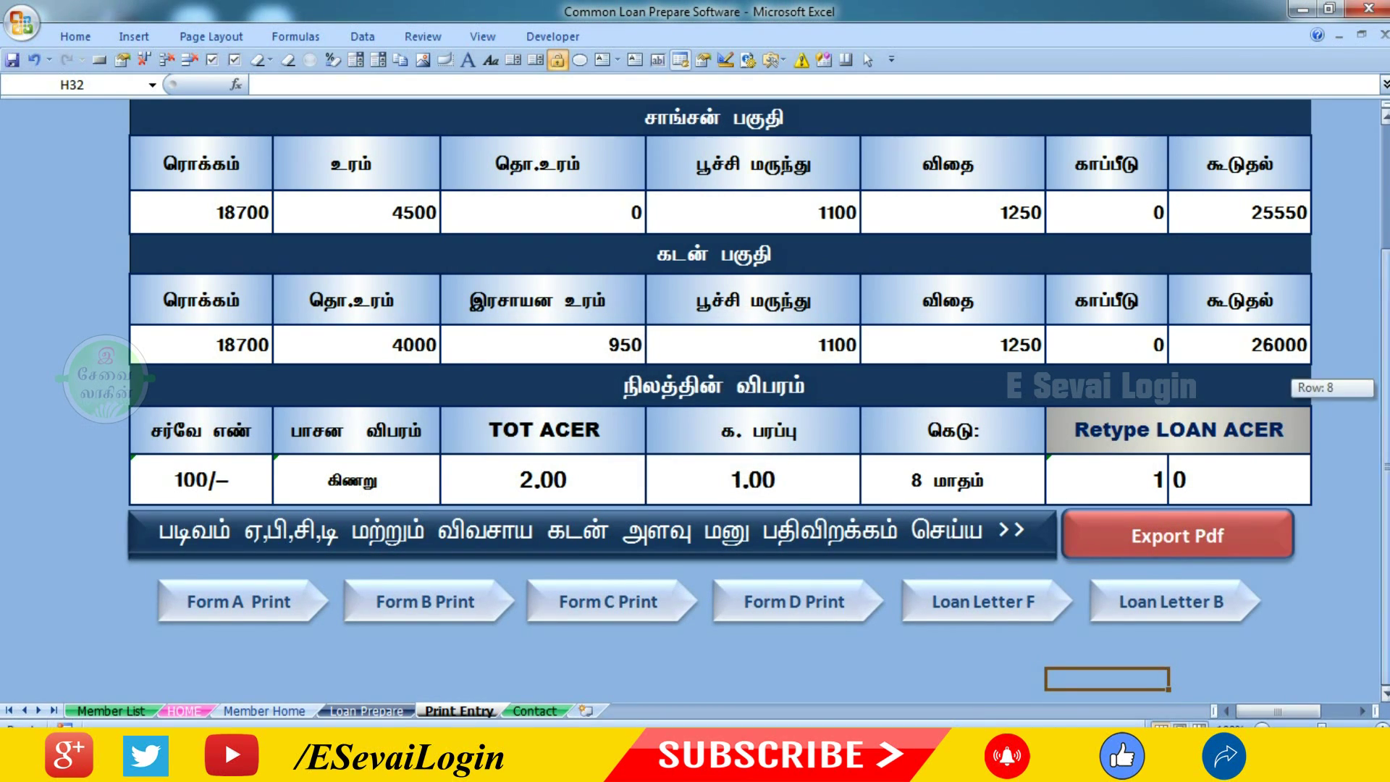
Return to HOME, open the target folder and view the first member's exported PDF in the FORM A folder
{"action": "scroll", "coordinate": [499, 188], "scroll_direction": "up", "scroll_amount": 3}
{"action": "left_click", "coordinate": [186, 180]}
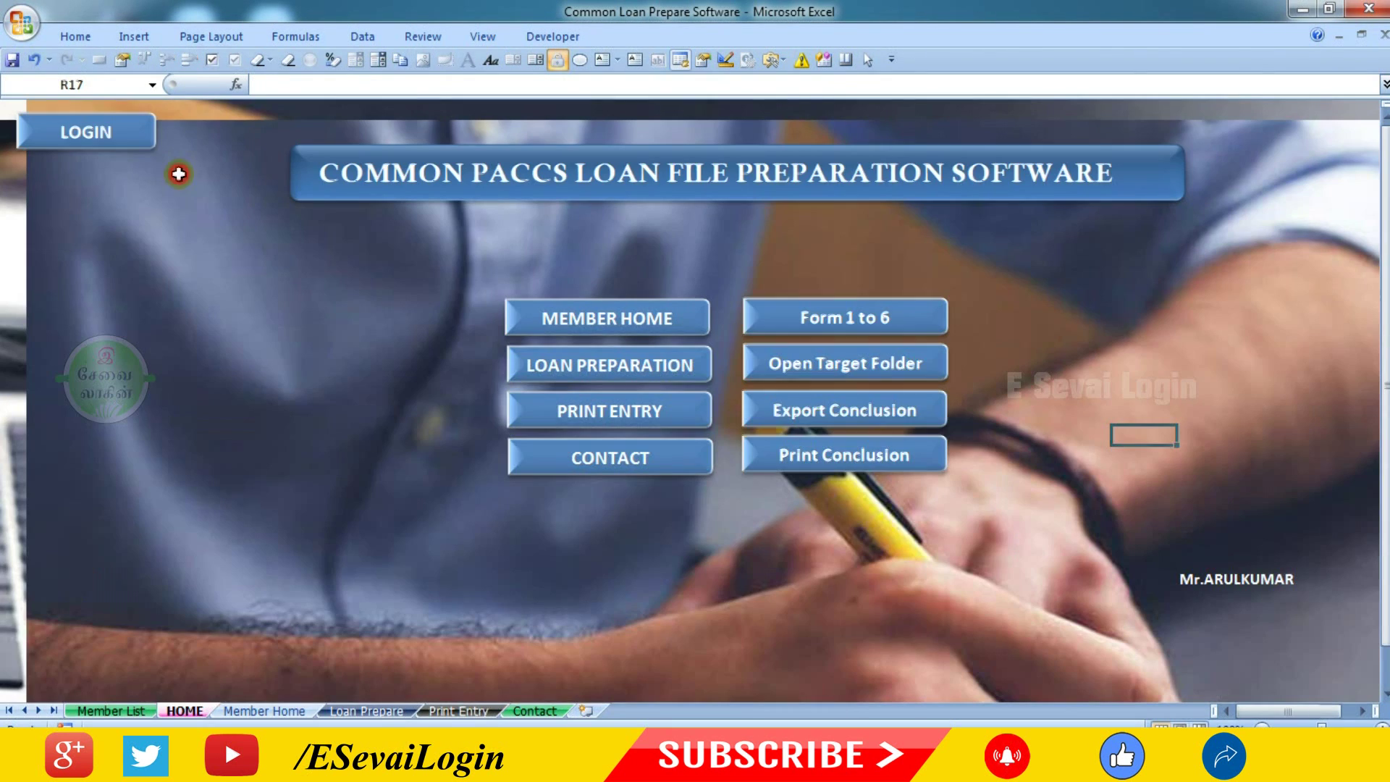
{"action": "left_click", "coordinate": [829, 363]}
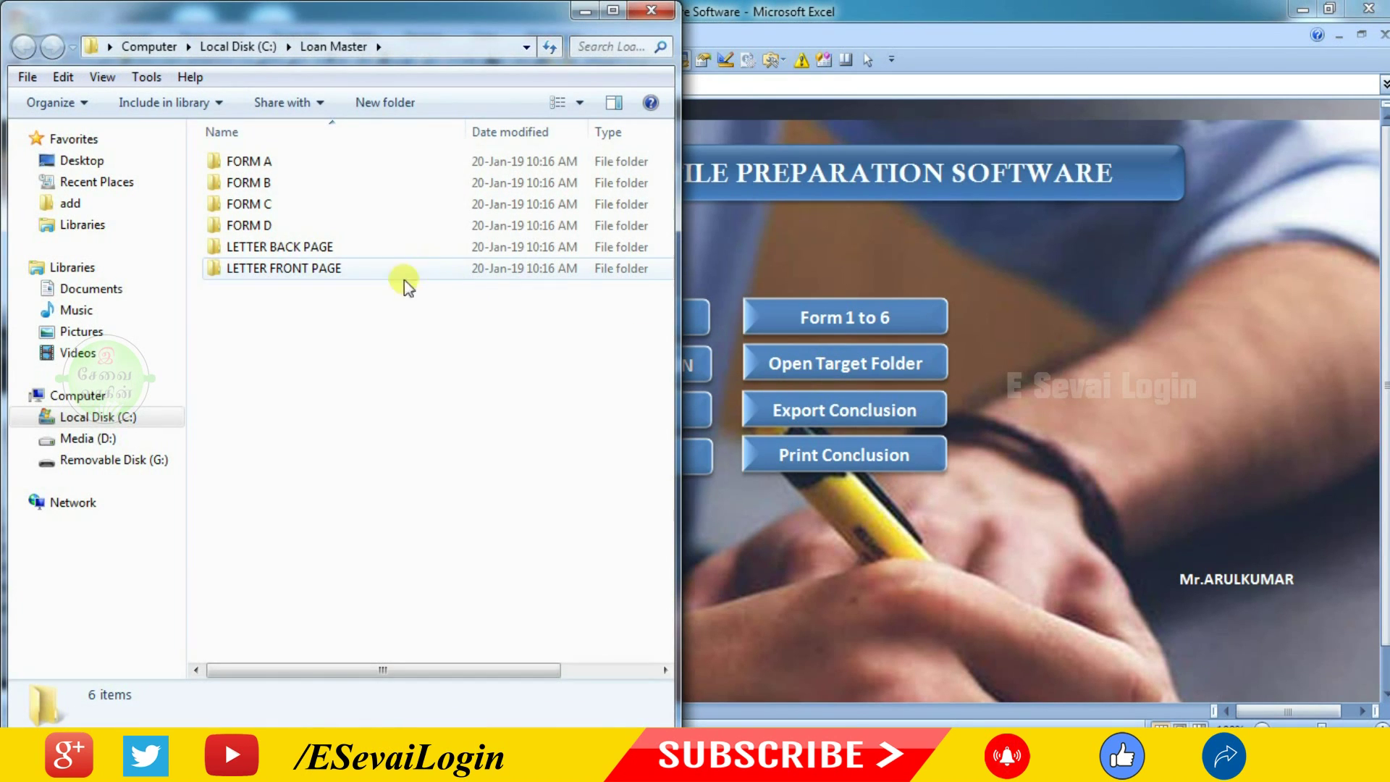
{"action": "double_click", "coordinate": [259, 162]}
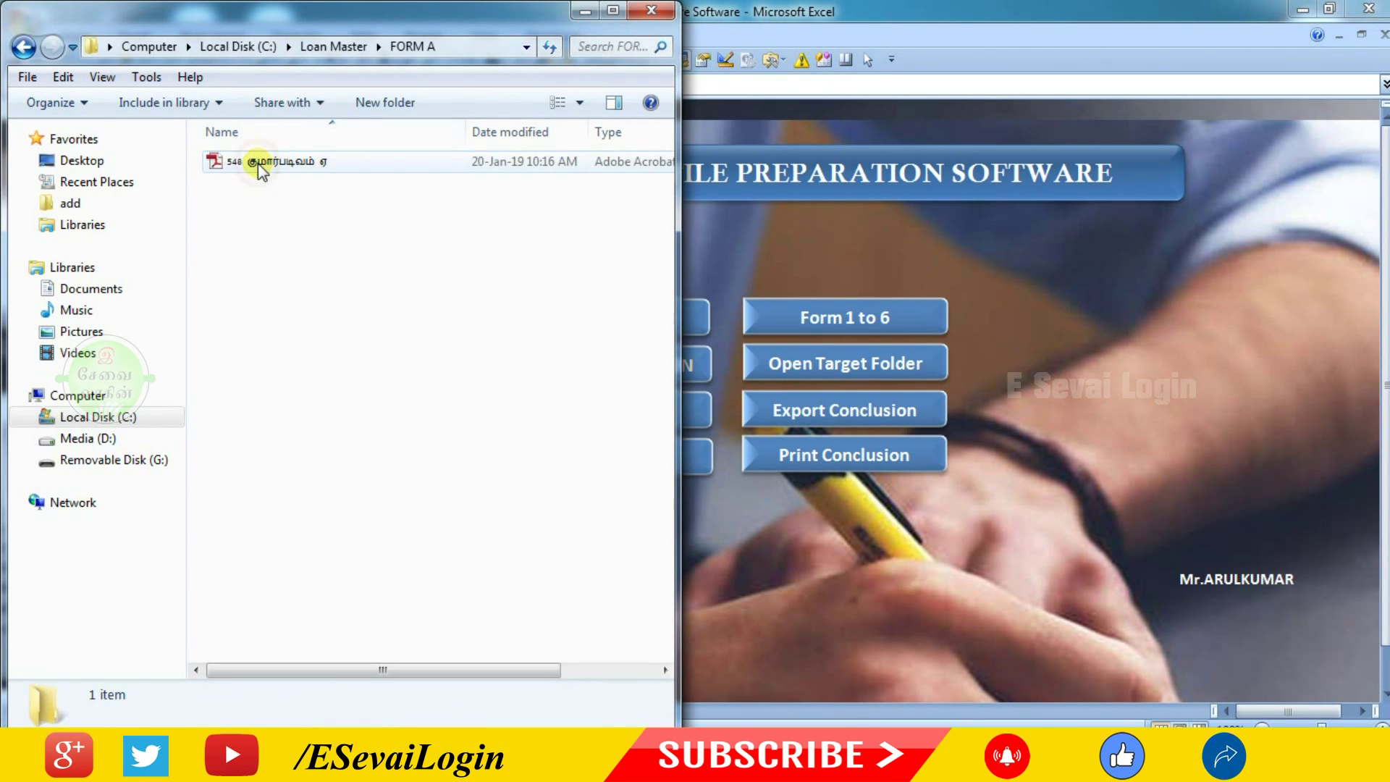
{"action": "double_click", "coordinate": [258, 164]}
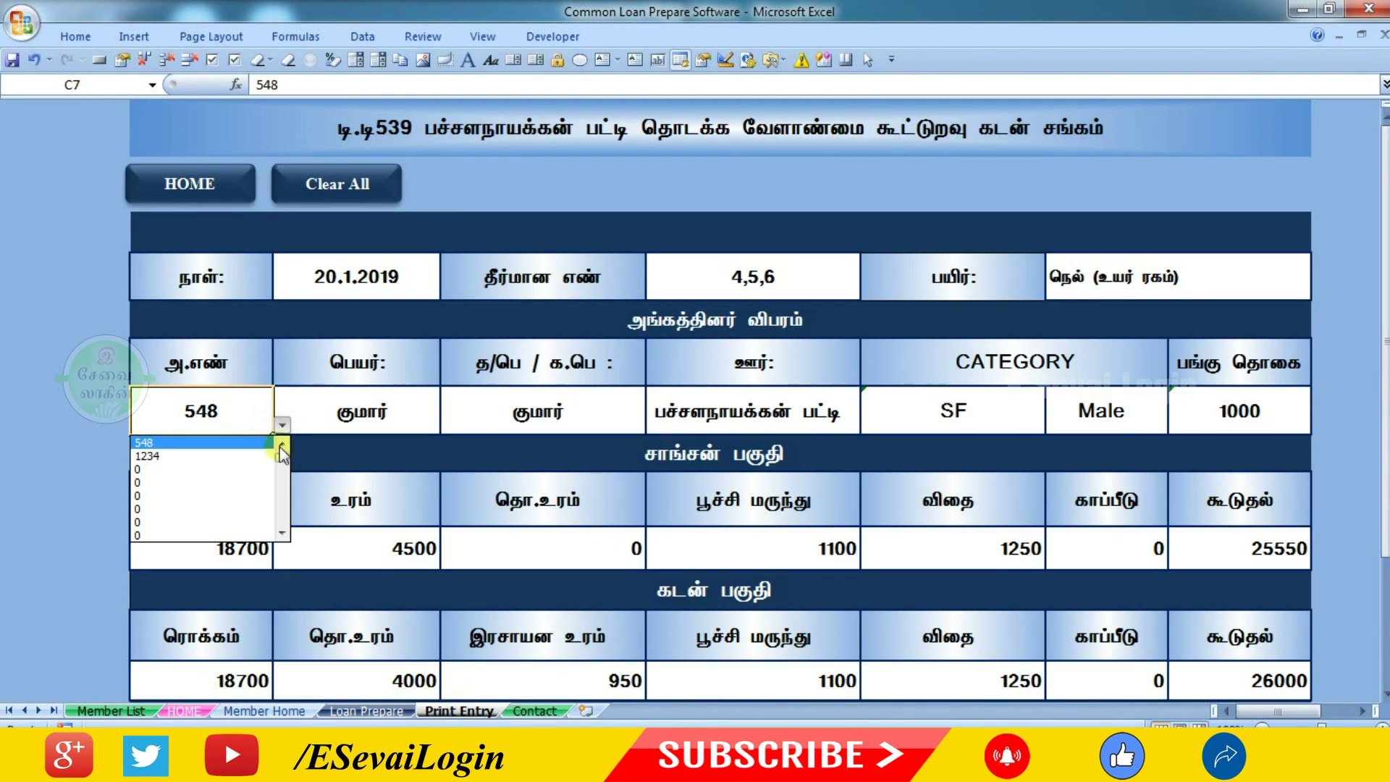
Select the second member on the Print Entry sheet, export that member's forms to PDF and acknowledge the message
{"action": "left_click", "coordinate": [264, 457]}
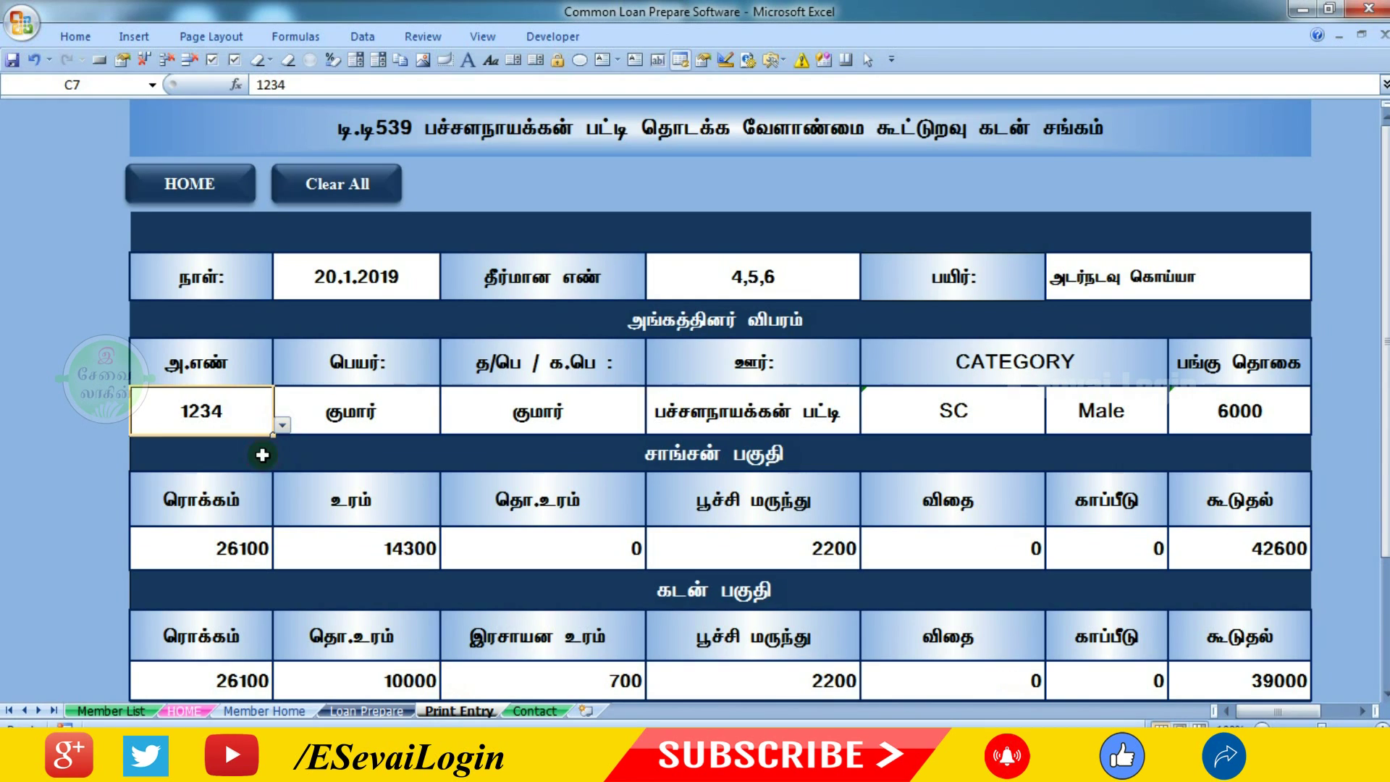
{"action": "scroll", "coordinate": [1170, 437], "scroll_direction": "down", "scroll_amount": 3}
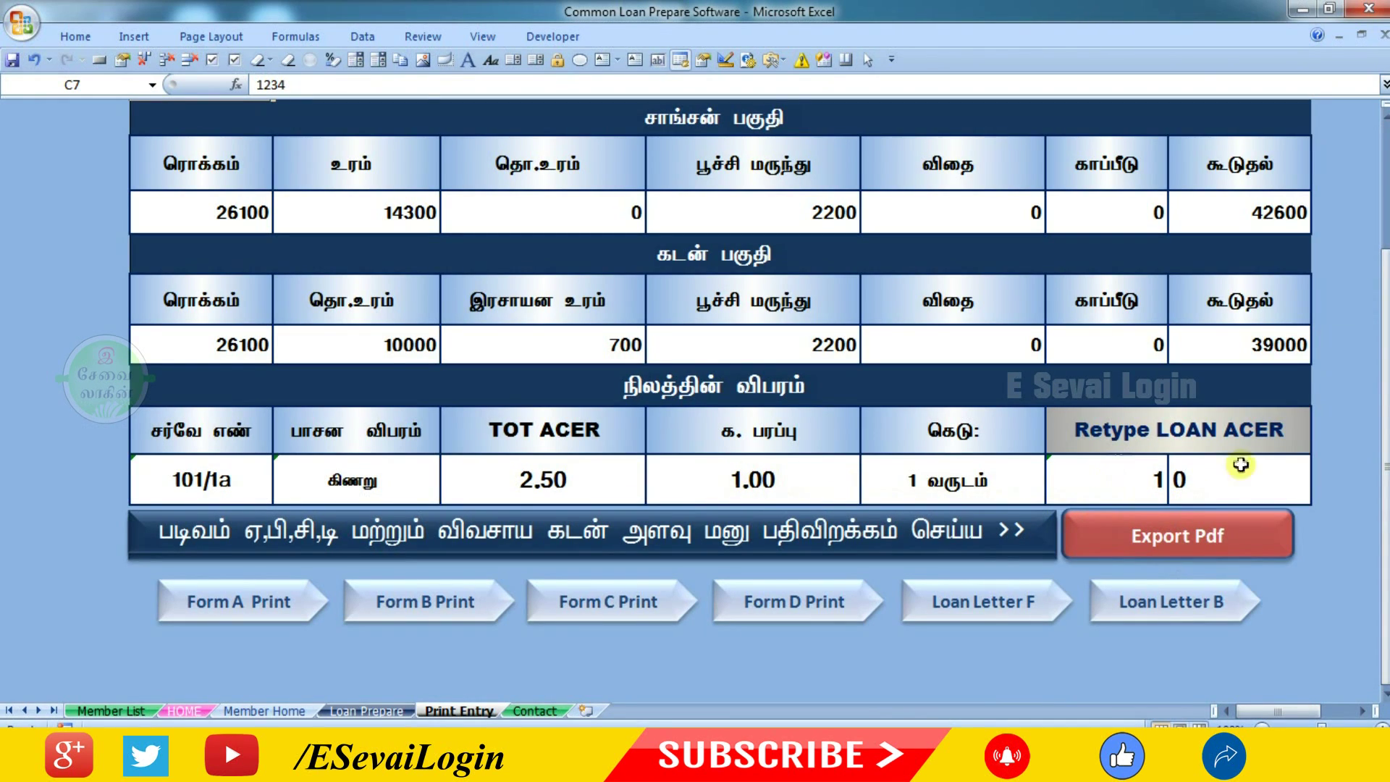
{"action": "left_click", "coordinate": [1196, 529]}
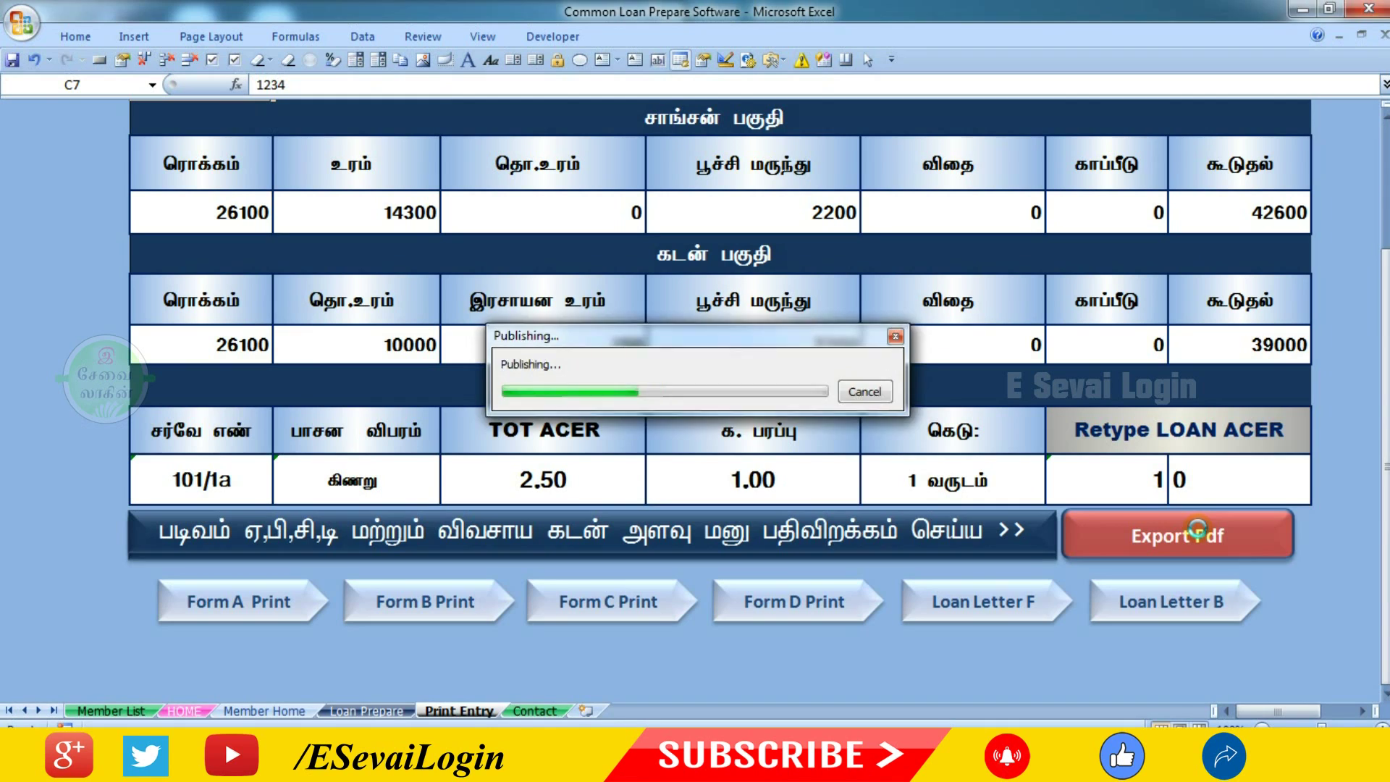
{"action": "left_click", "coordinate": [718, 439]}
Return to HOME, open the target folder, view the second member's exported PDF in the FORM A folder and close the windows
{"action": "left_click_drag", "start_coordinate": [1383, 474], "coordinate": [1382, 284]}
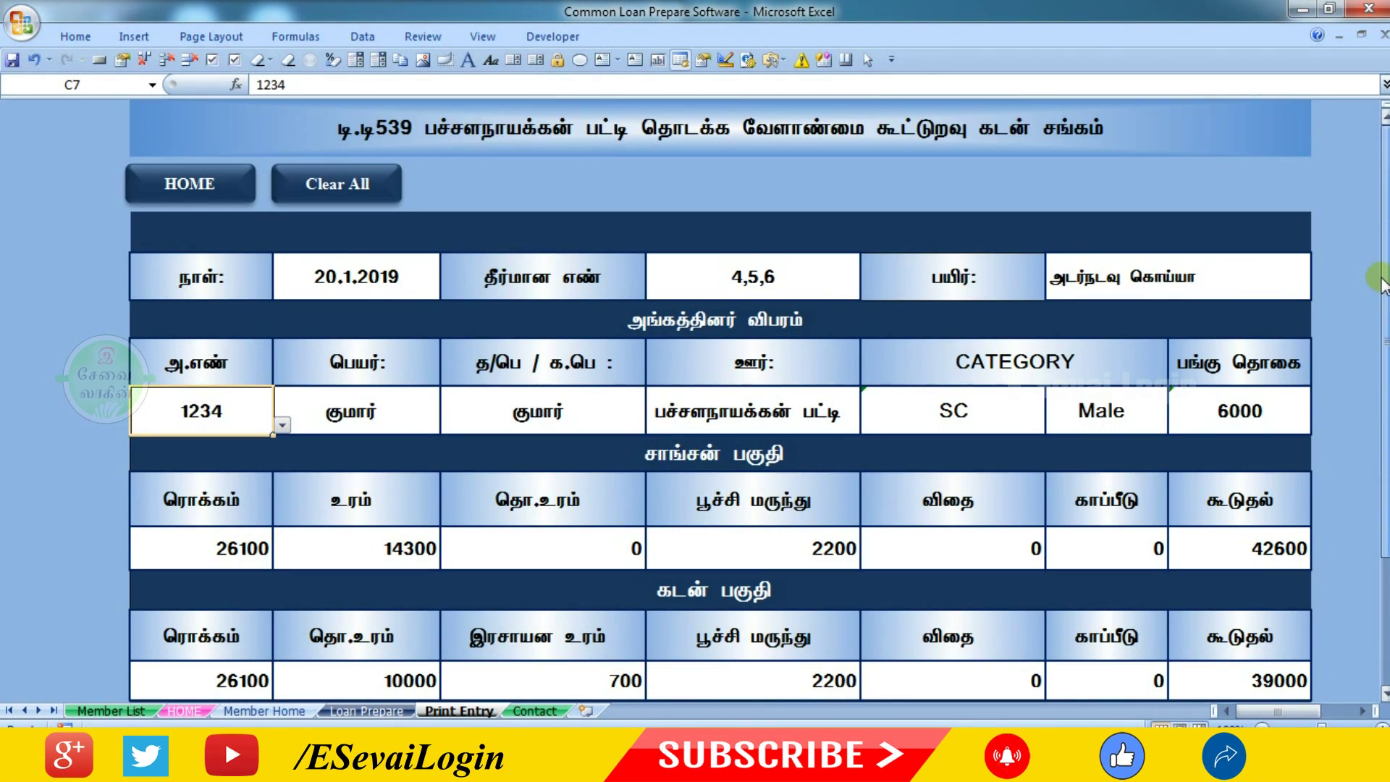
{"action": "left_click", "coordinate": [191, 194]}
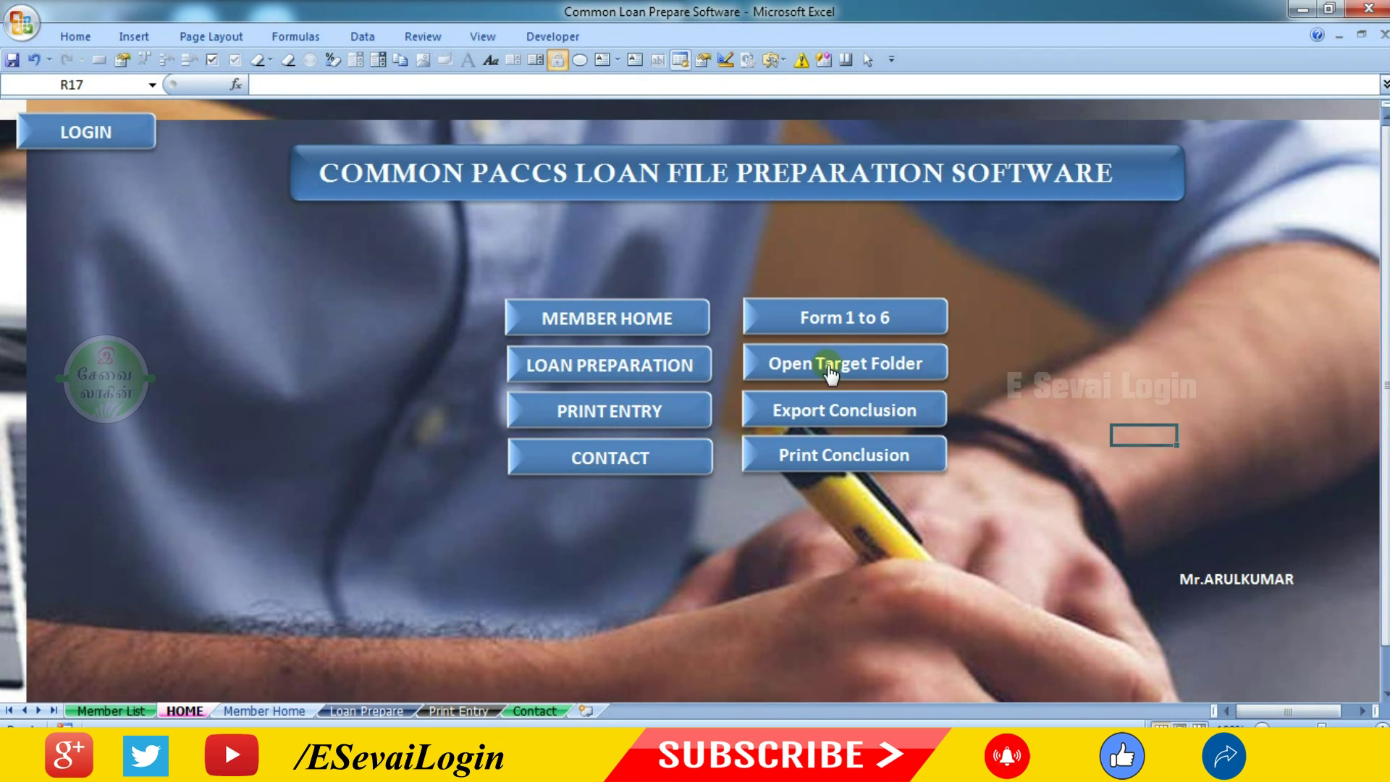
{"action": "left_click", "coordinate": [828, 367]}
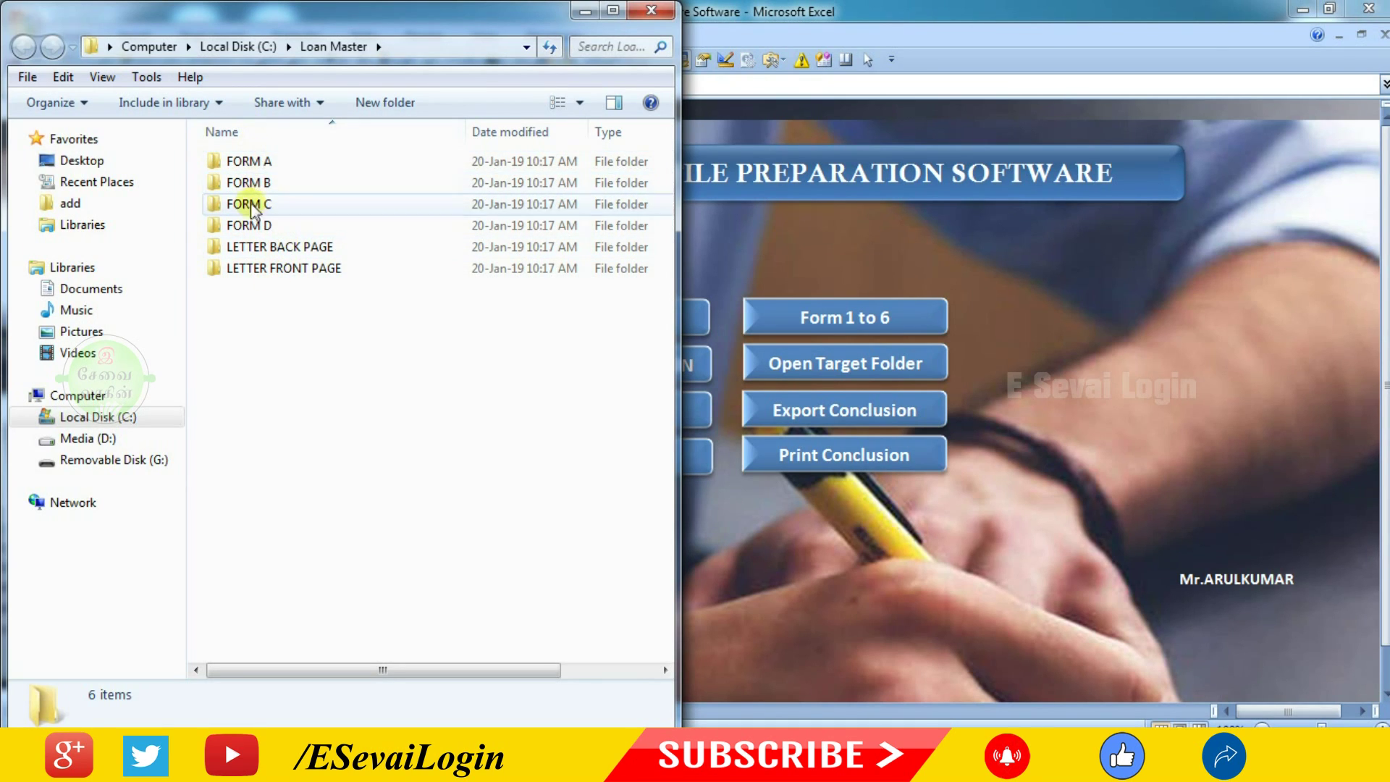
{"action": "double_click", "coordinate": [257, 160]}
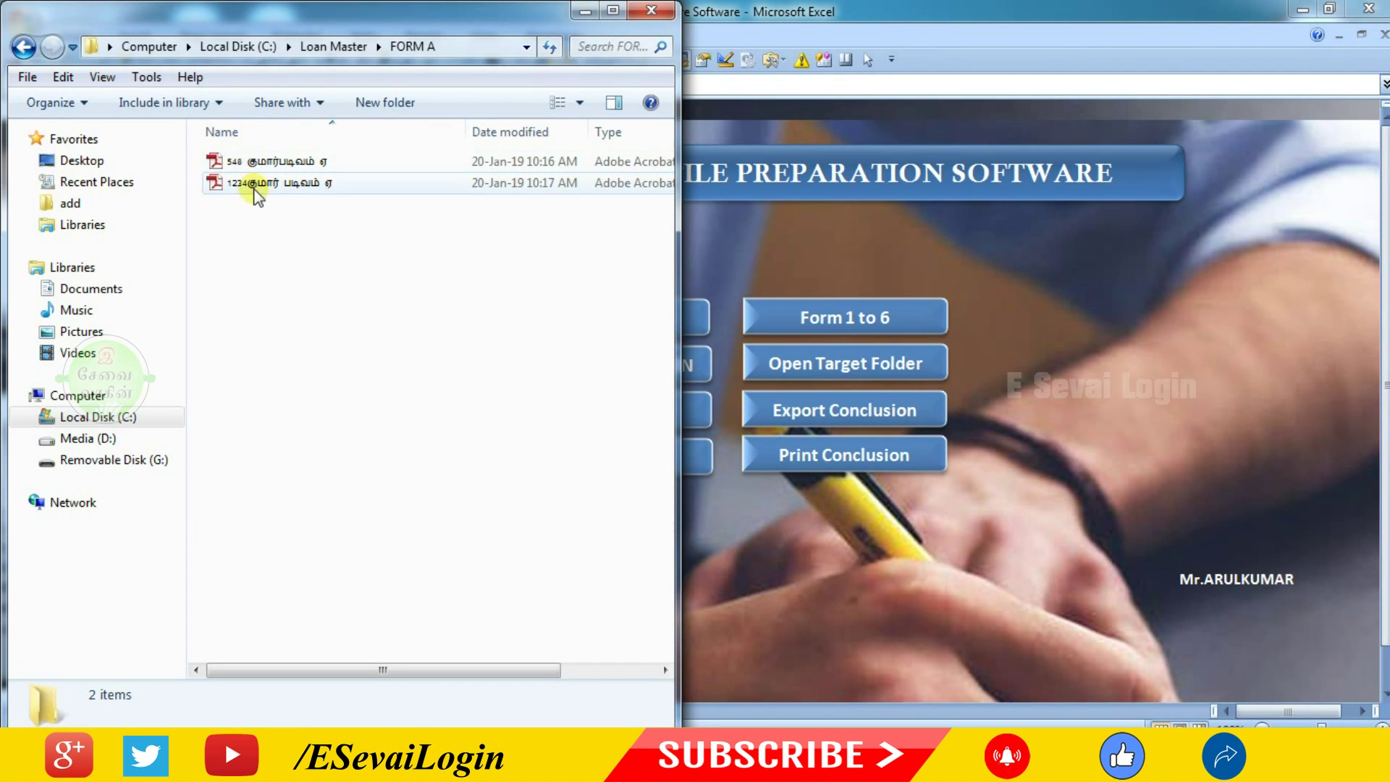
{"action": "left_click", "coordinate": [23, 47]}
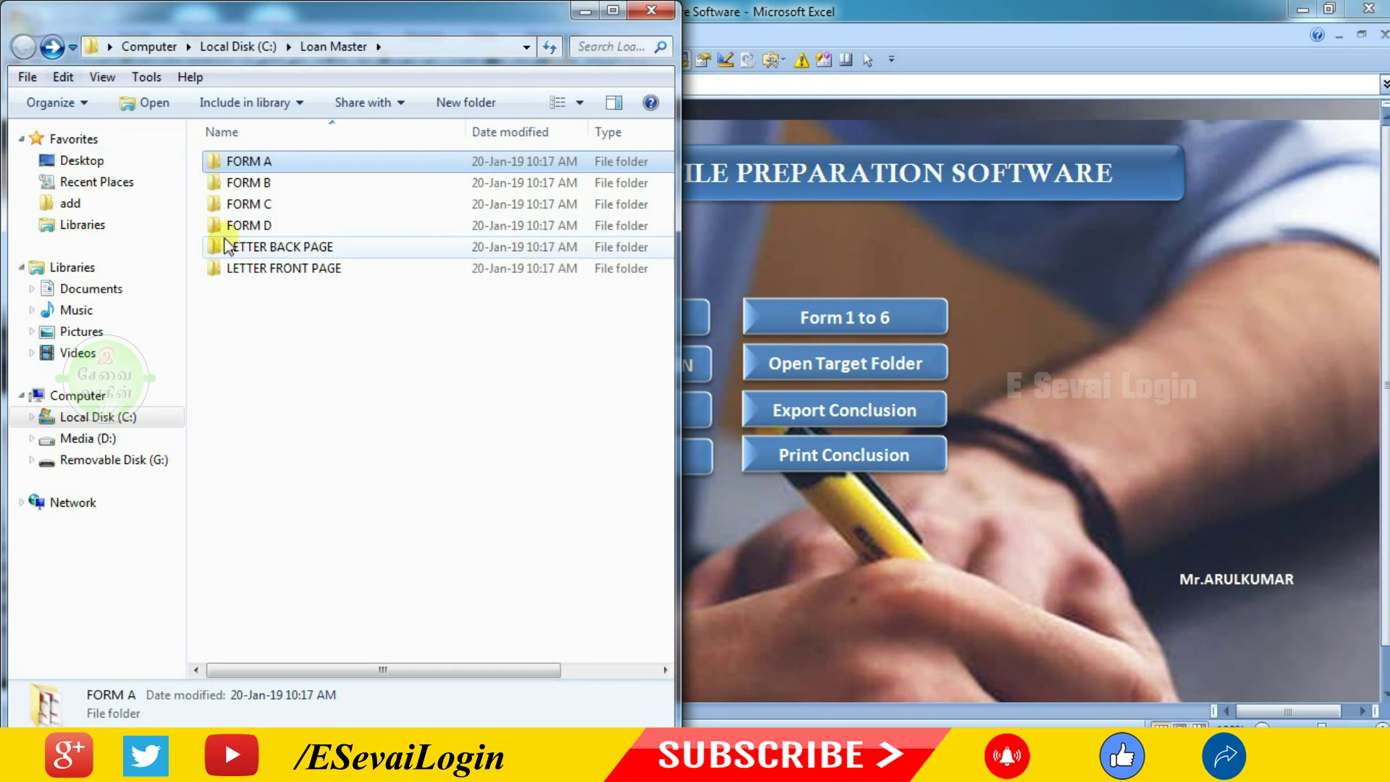
{"action": "double_click", "coordinate": [259, 162]}
{"action": "left_click", "coordinate": [277, 185]}
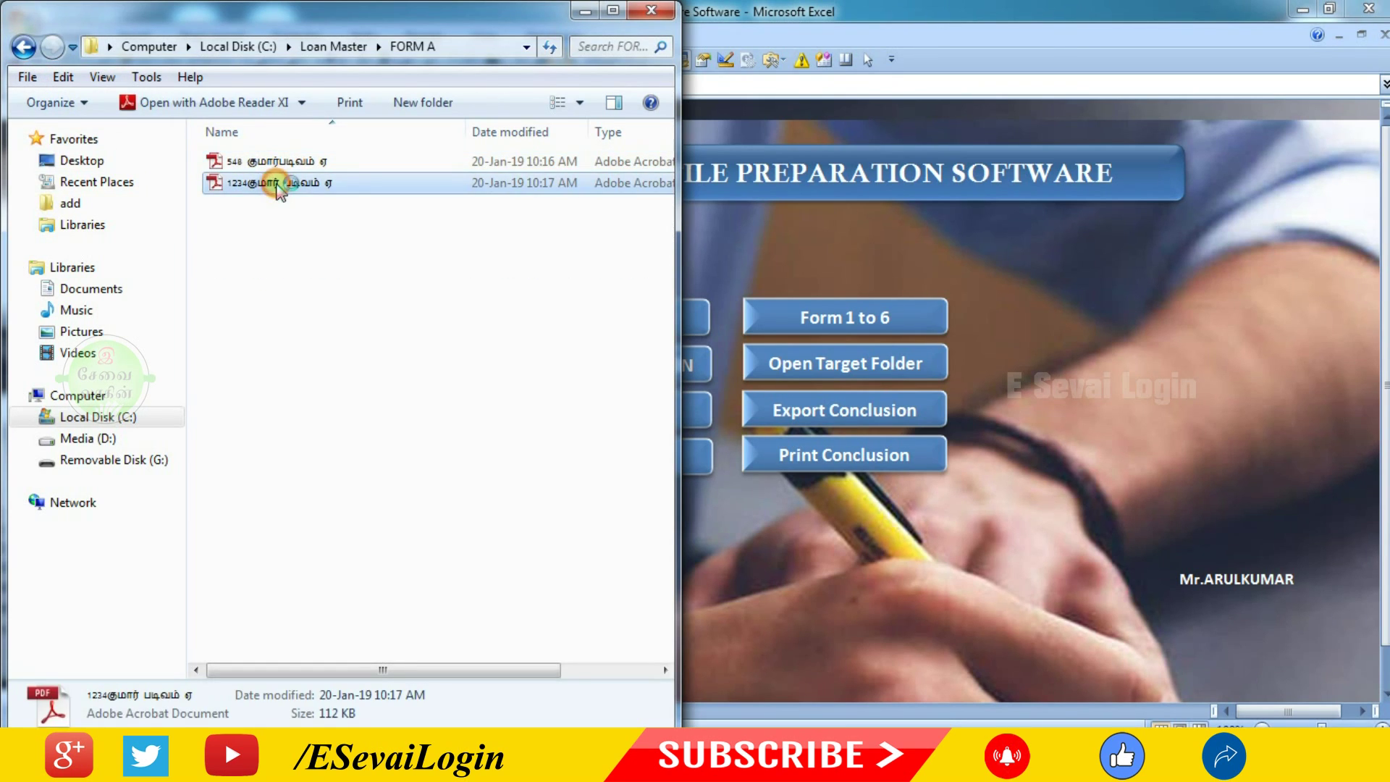
{"action": "double_click", "coordinate": [266, 182]}
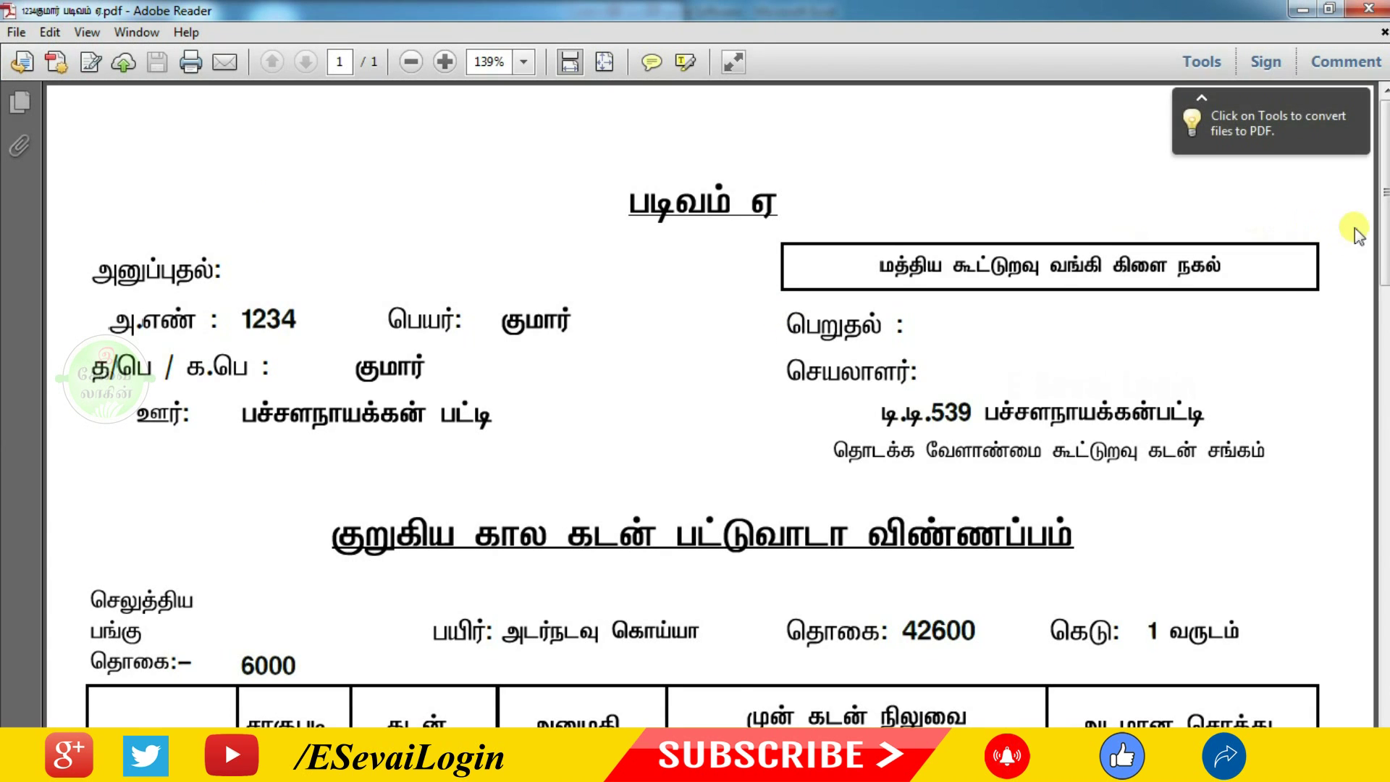
{"action": "left_click", "coordinate": [1381, 8]}
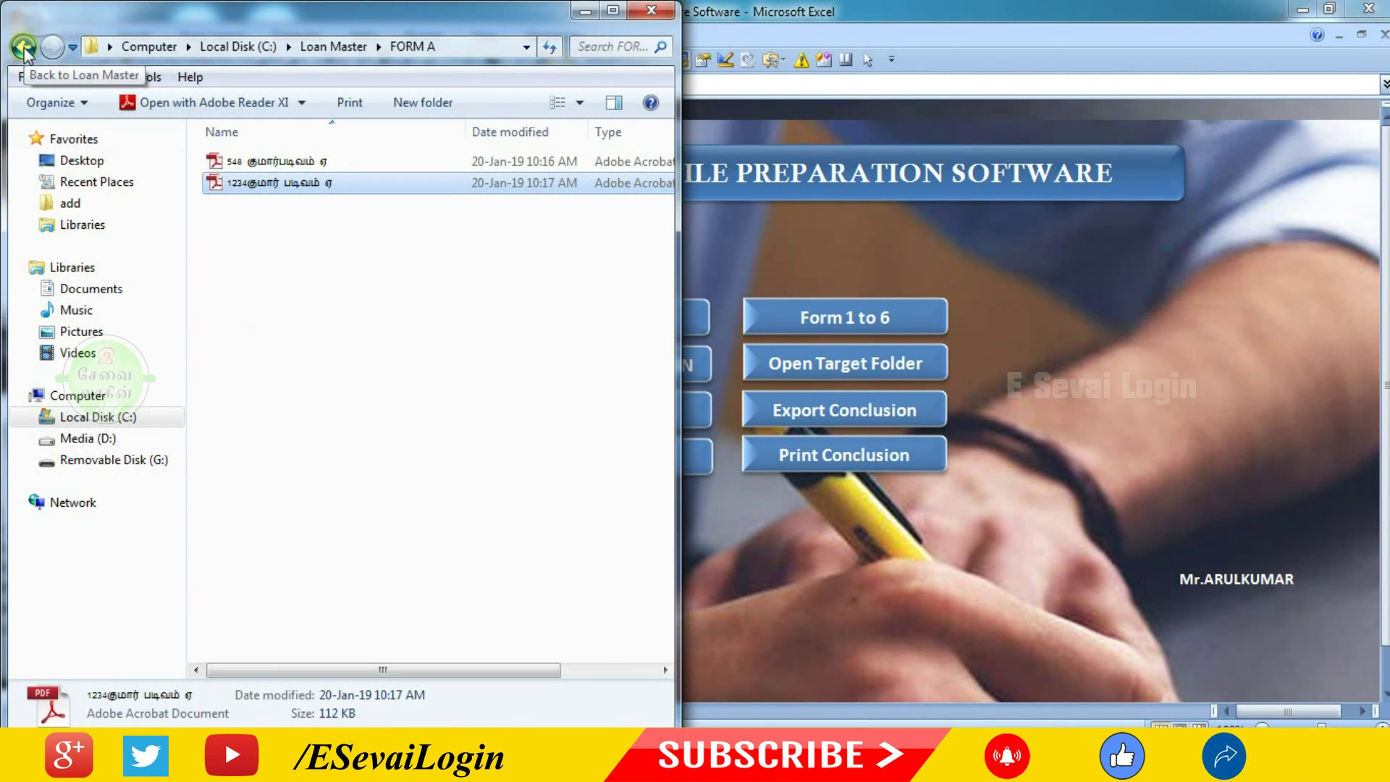
{"action": "left_click", "coordinate": [657, 11]}
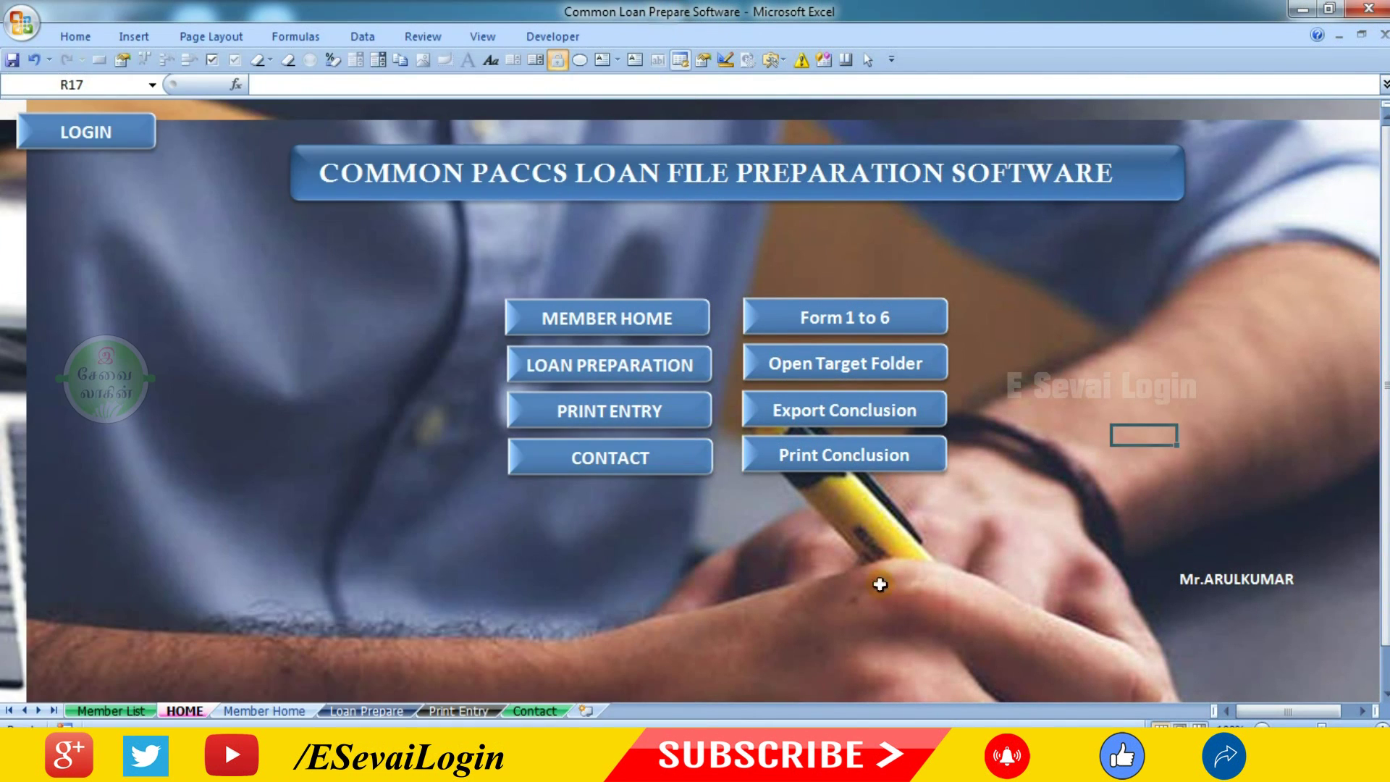
Open the print preview of the conclusion and read through the resolution 4 page and its member table
{"action": "left_click", "coordinate": [836, 469]}
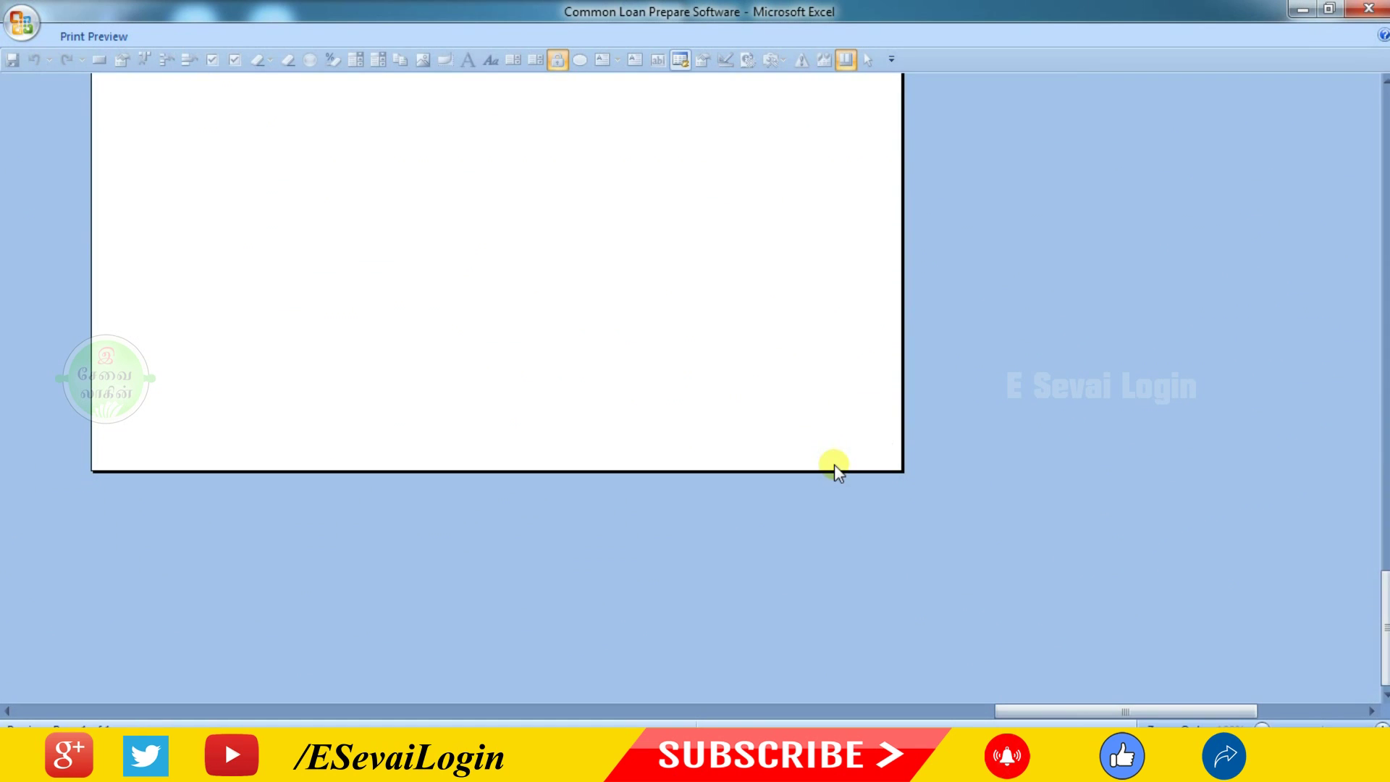
{"action": "left_click_drag", "start_coordinate": [1384, 629], "coordinate": [1355, 316]}
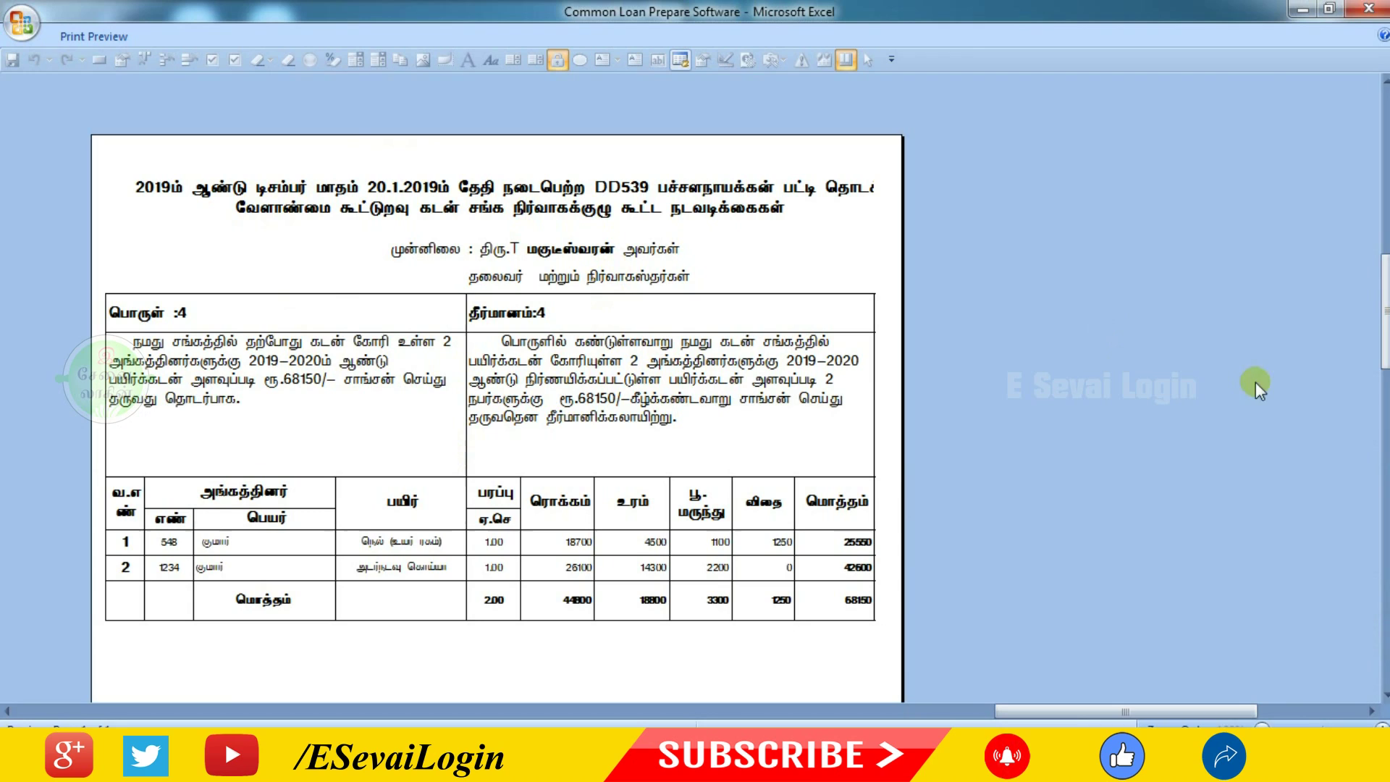
{"action": "left_click_drag", "start_coordinate": [1384, 319], "coordinate": [1384, 431]}
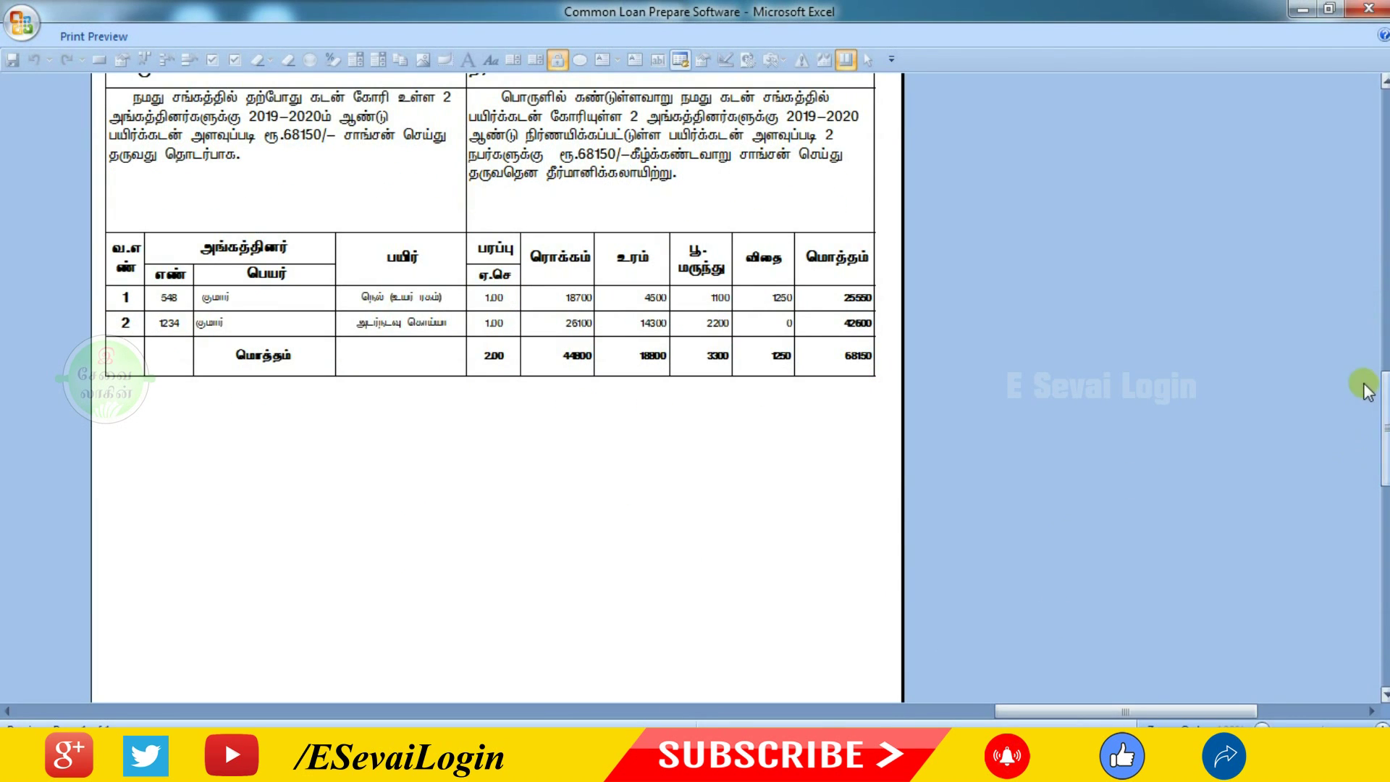
{"action": "left_click_drag", "start_coordinate": [1384, 427], "coordinate": [1384, 138]}
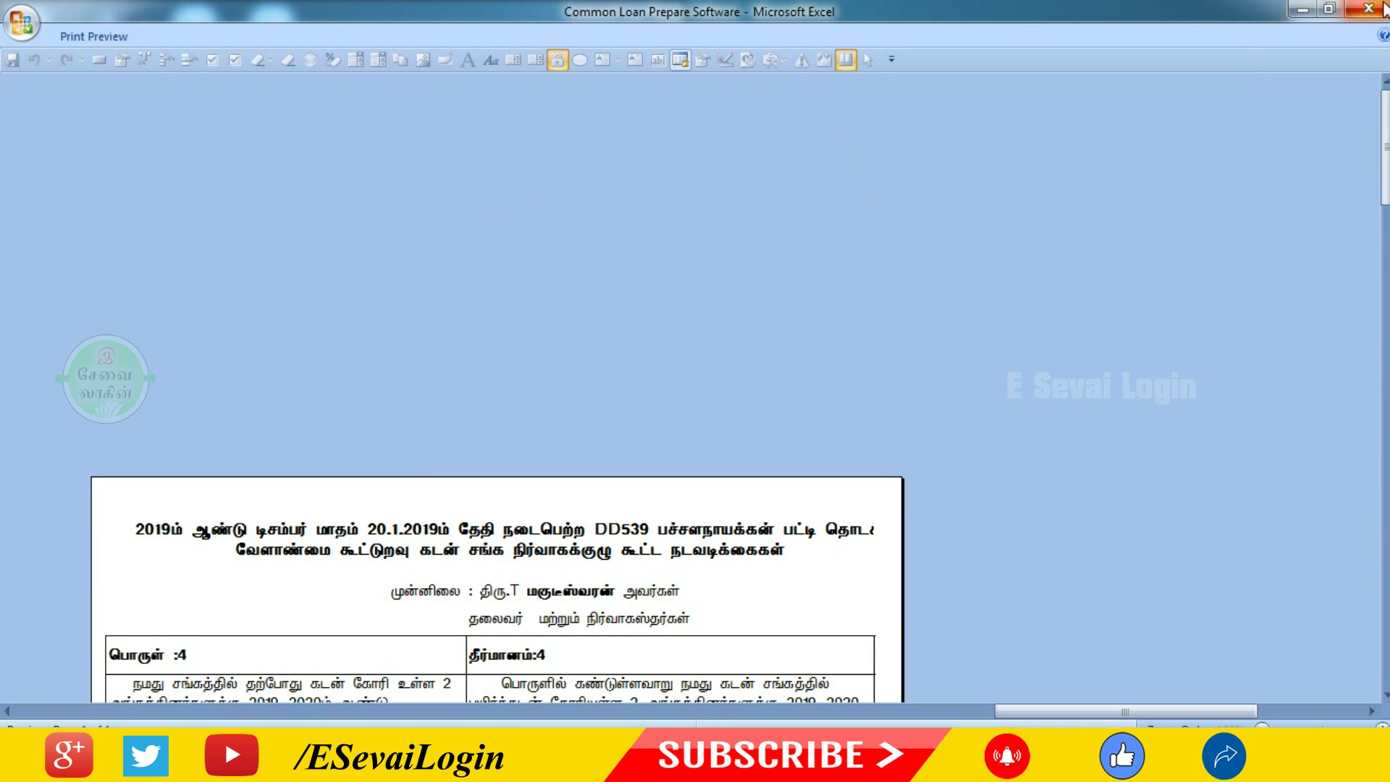
Read through the resolution 5 page of the conclusion preview, including its text and disbursement table
{"action": "left_click", "coordinate": [1383, 322]}
{"action": "left_click_drag", "start_coordinate": [1385, 405], "coordinate": [1385, 440]}
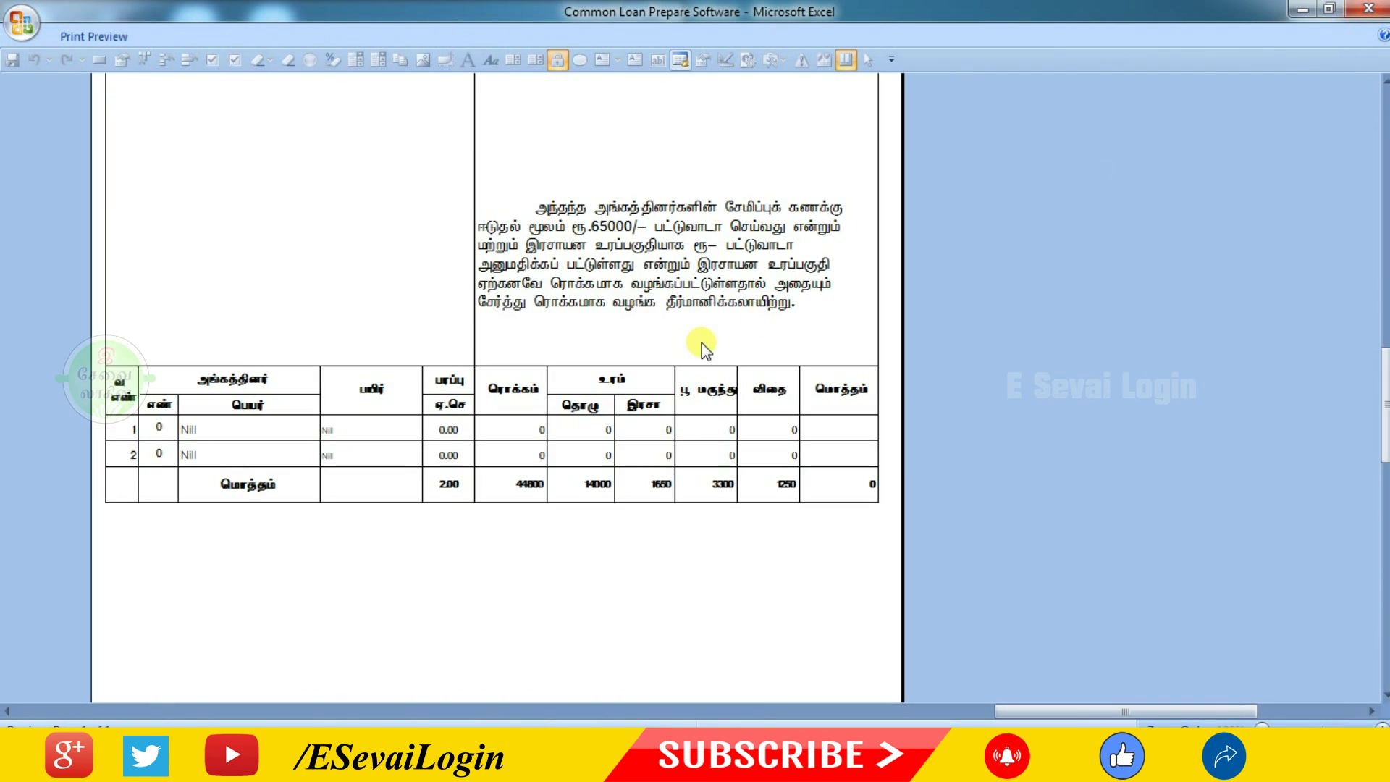
{"action": "left_click_drag", "start_coordinate": [1384, 420], "coordinate": [1384, 171]}
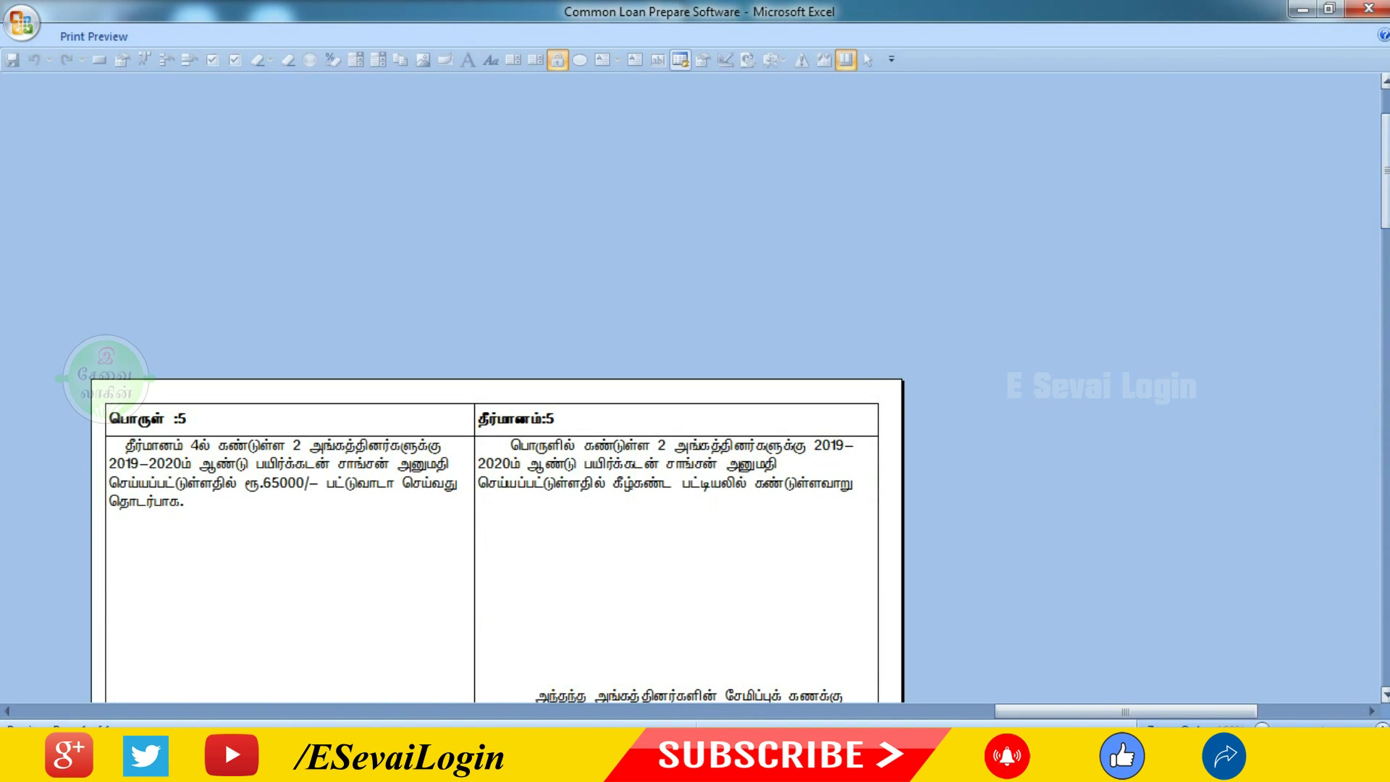
{"action": "left_click_drag", "start_coordinate": [1384, 171], "coordinate": [1385, 382]}
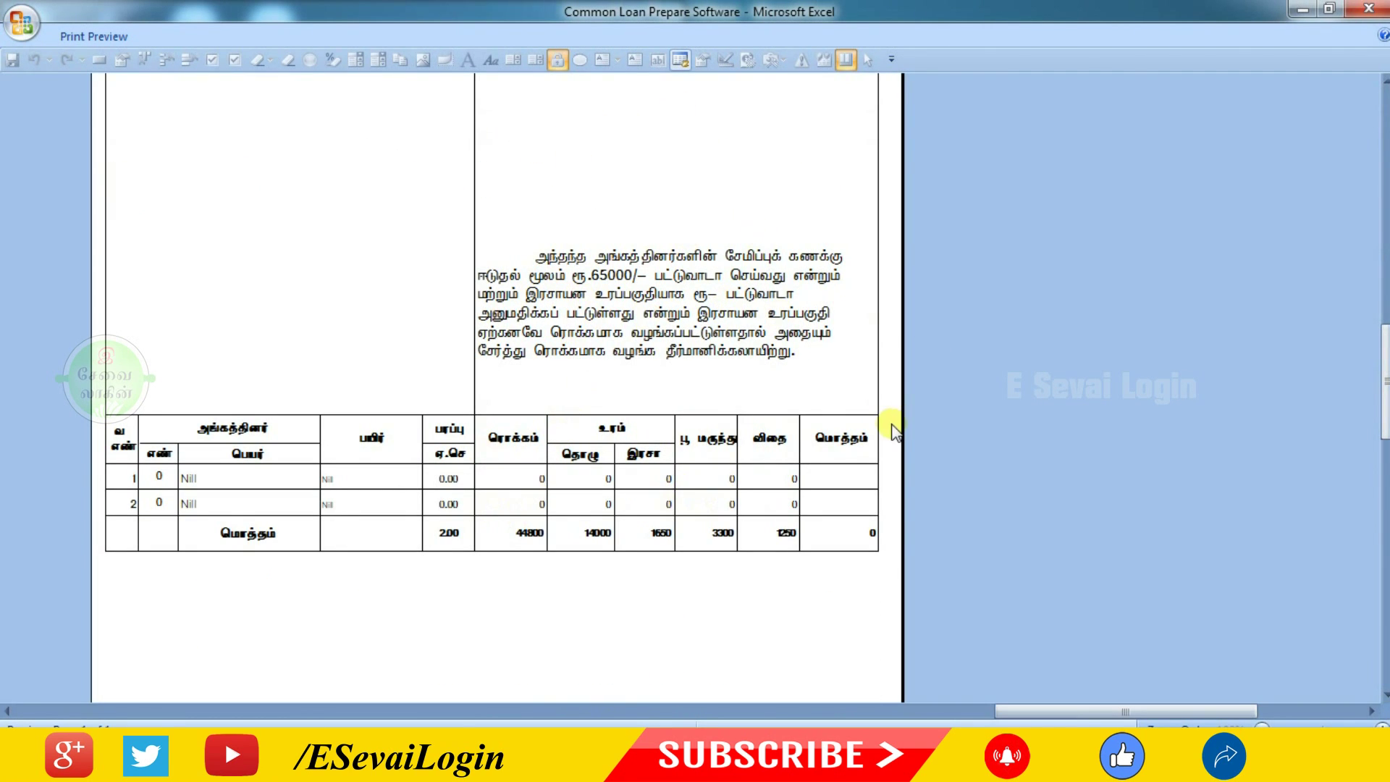
{"action": "left_click_drag", "start_coordinate": [1384, 382], "coordinate": [1384, 500]}
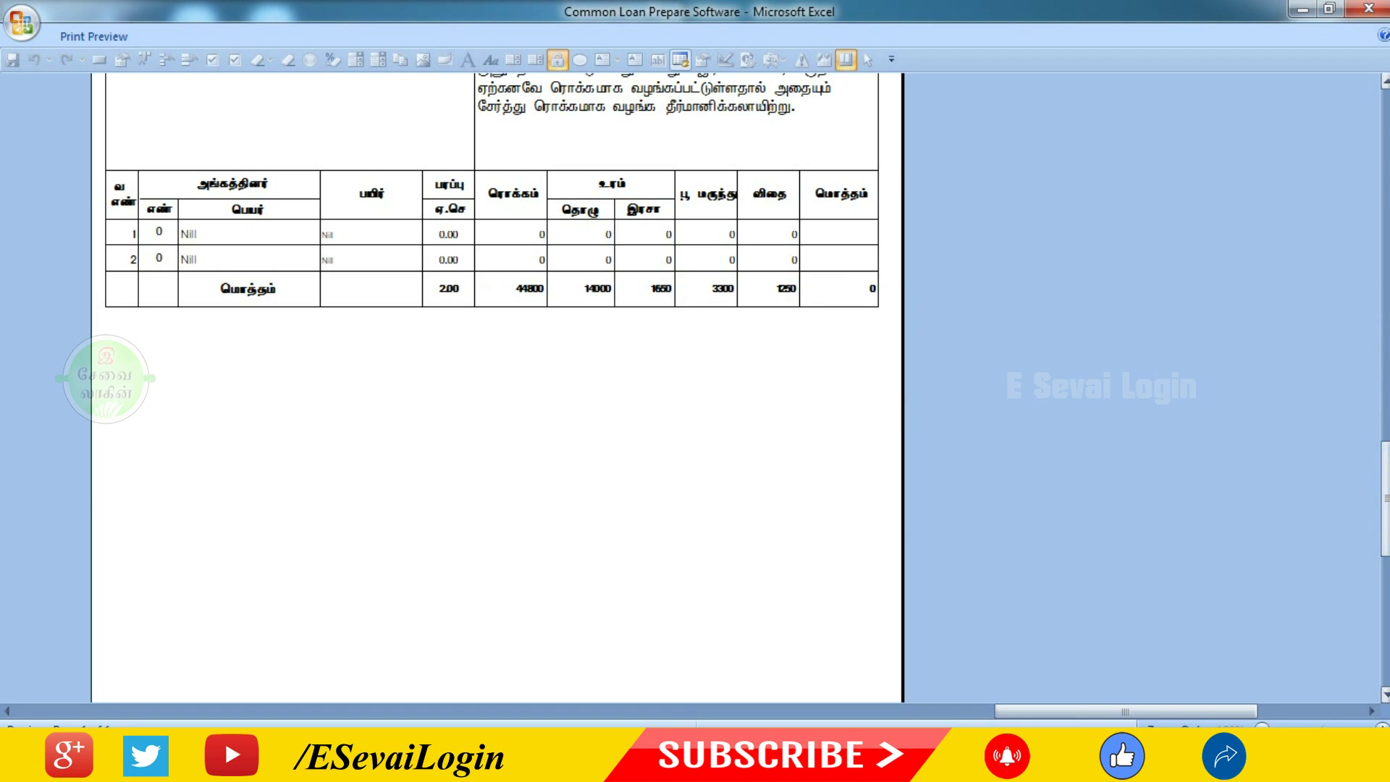
Move on to the resolution 6 page of the conclusion, read its text and close the print preview
{"action": "left_click", "coordinate": [1379, 6]}
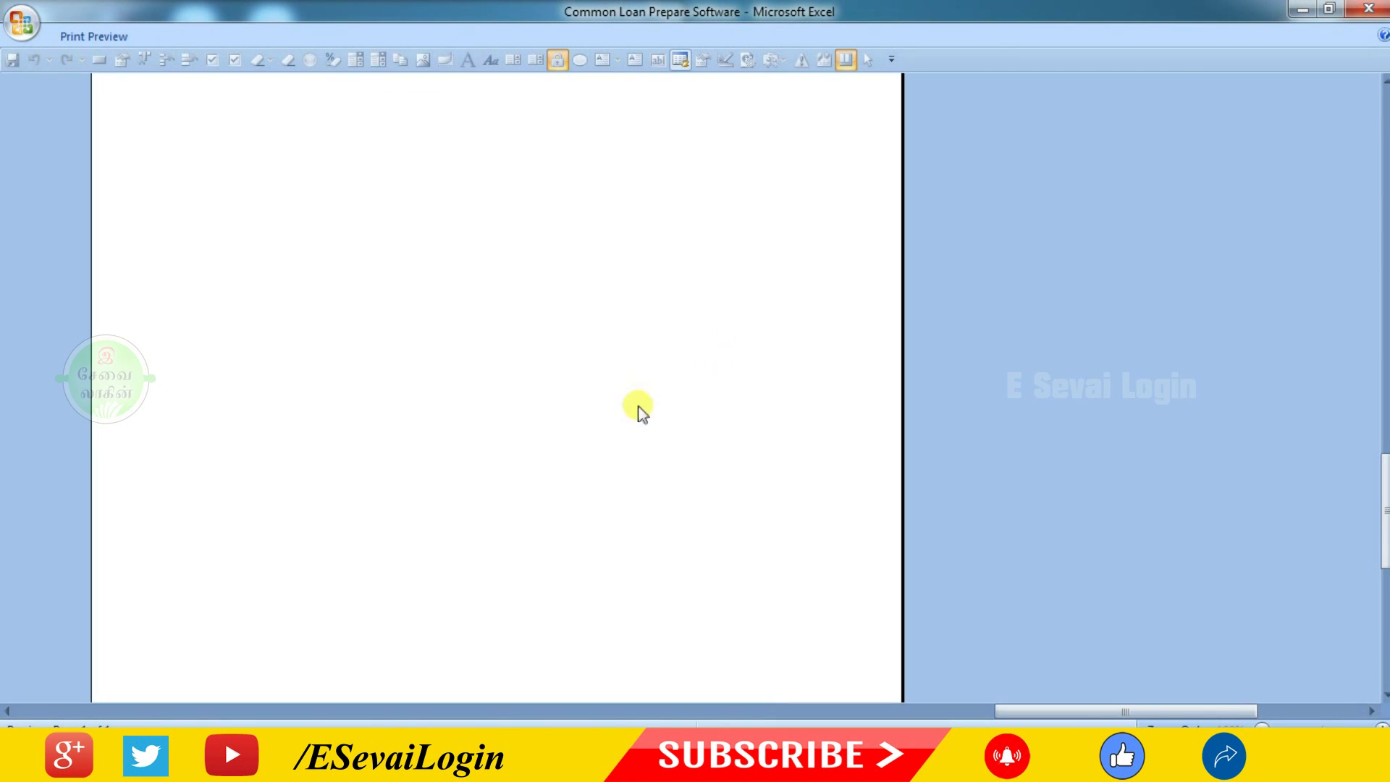
{"action": "left_click_drag", "start_coordinate": [1382, 506], "coordinate": [1363, 284]}
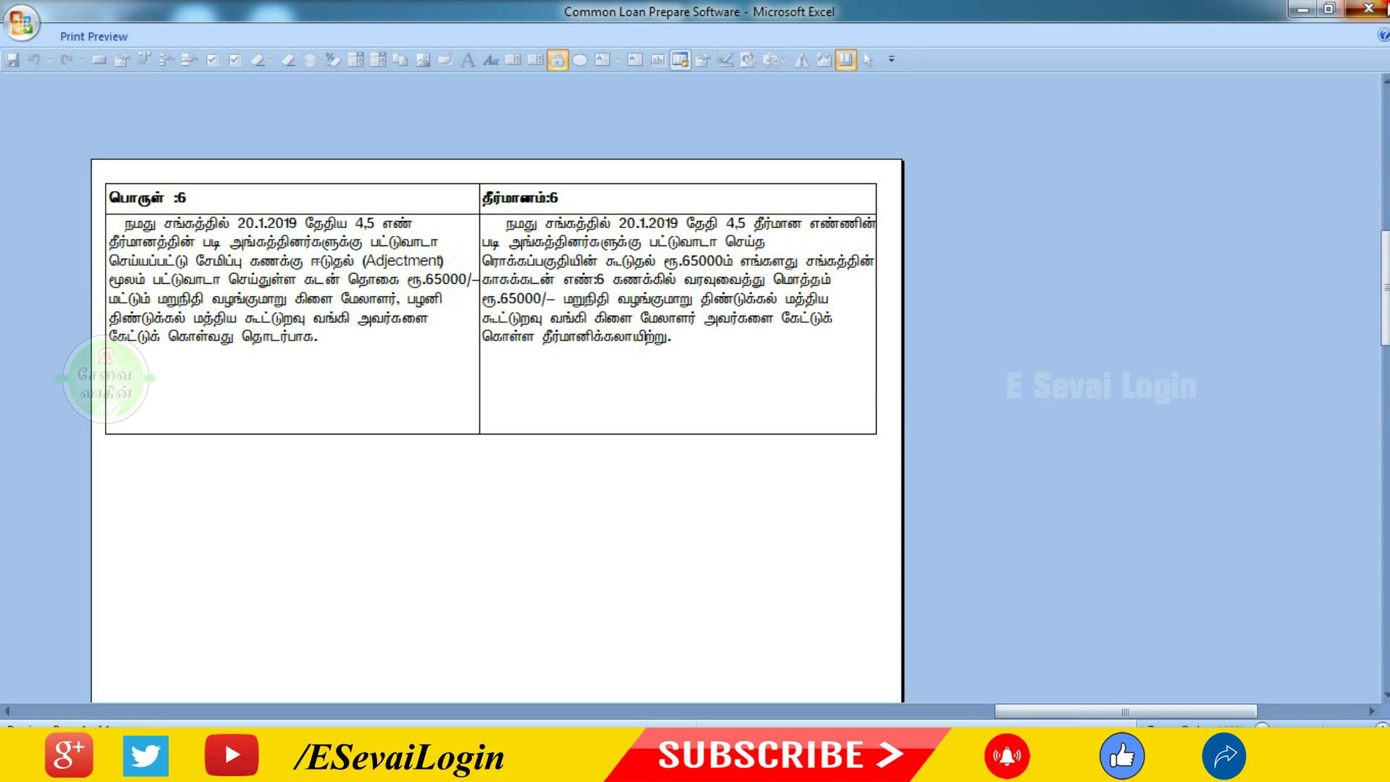
{"action": "key", "text": "Escape"}
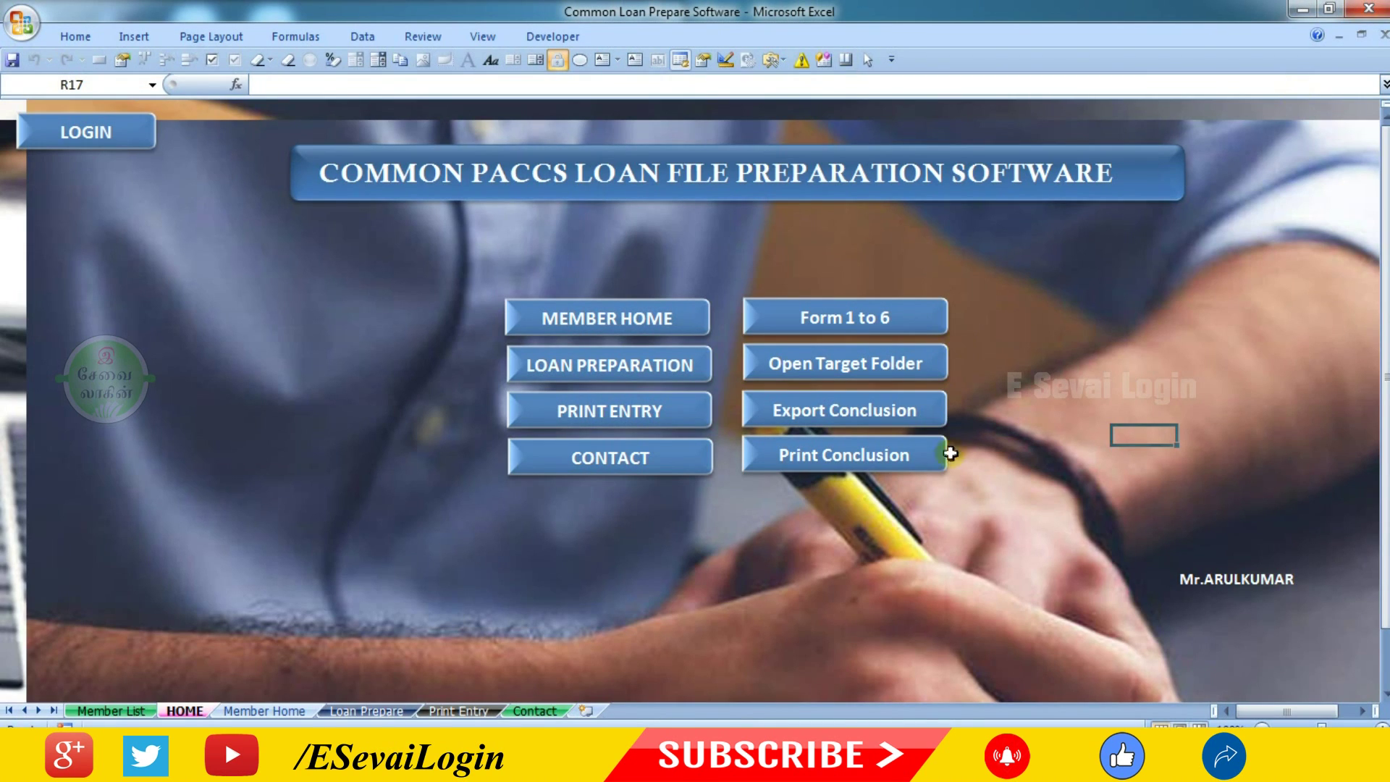
Export the conclusion to PDF and check the exported files 01, 02 and 03 in the Loan Master target folder, viewing 01
{"action": "left_click", "coordinate": [871, 426]}
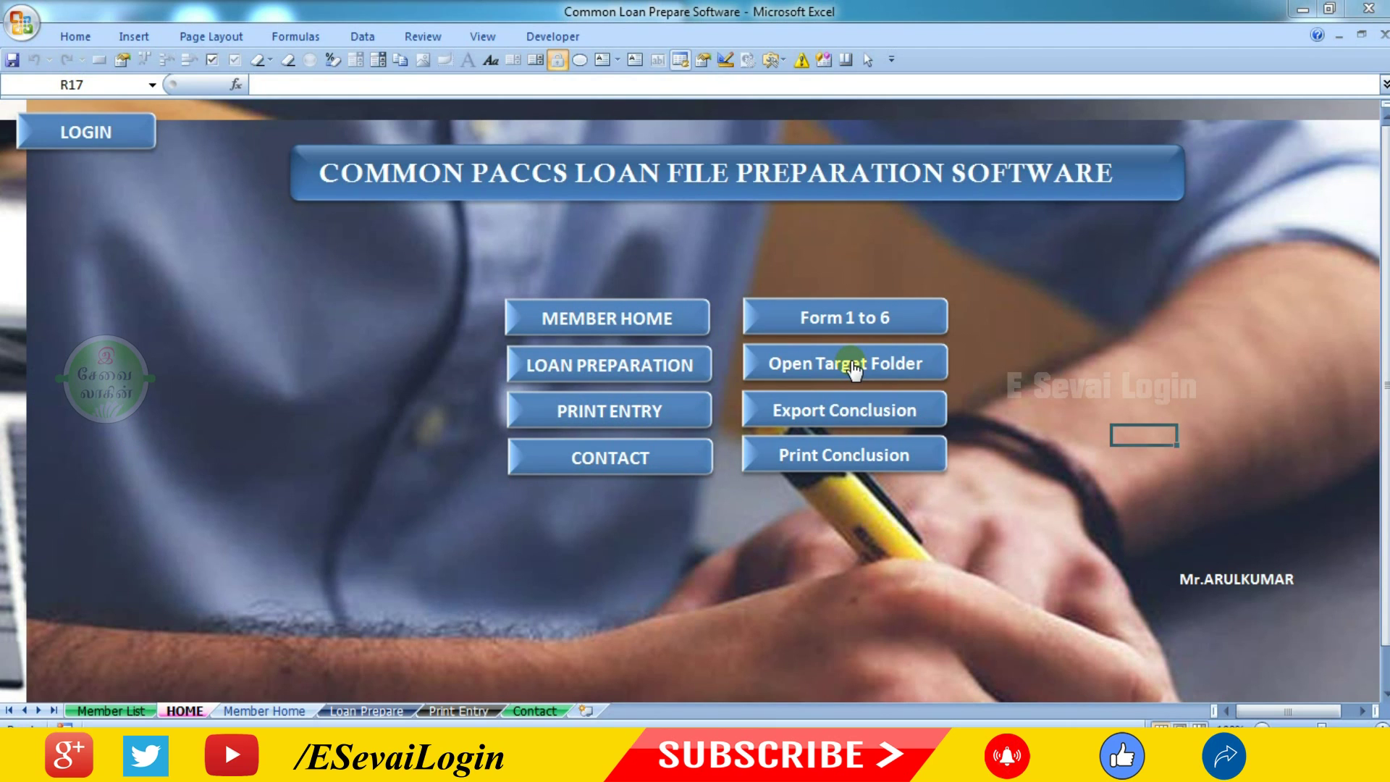
{"action": "left_click", "coordinate": [852, 364]}
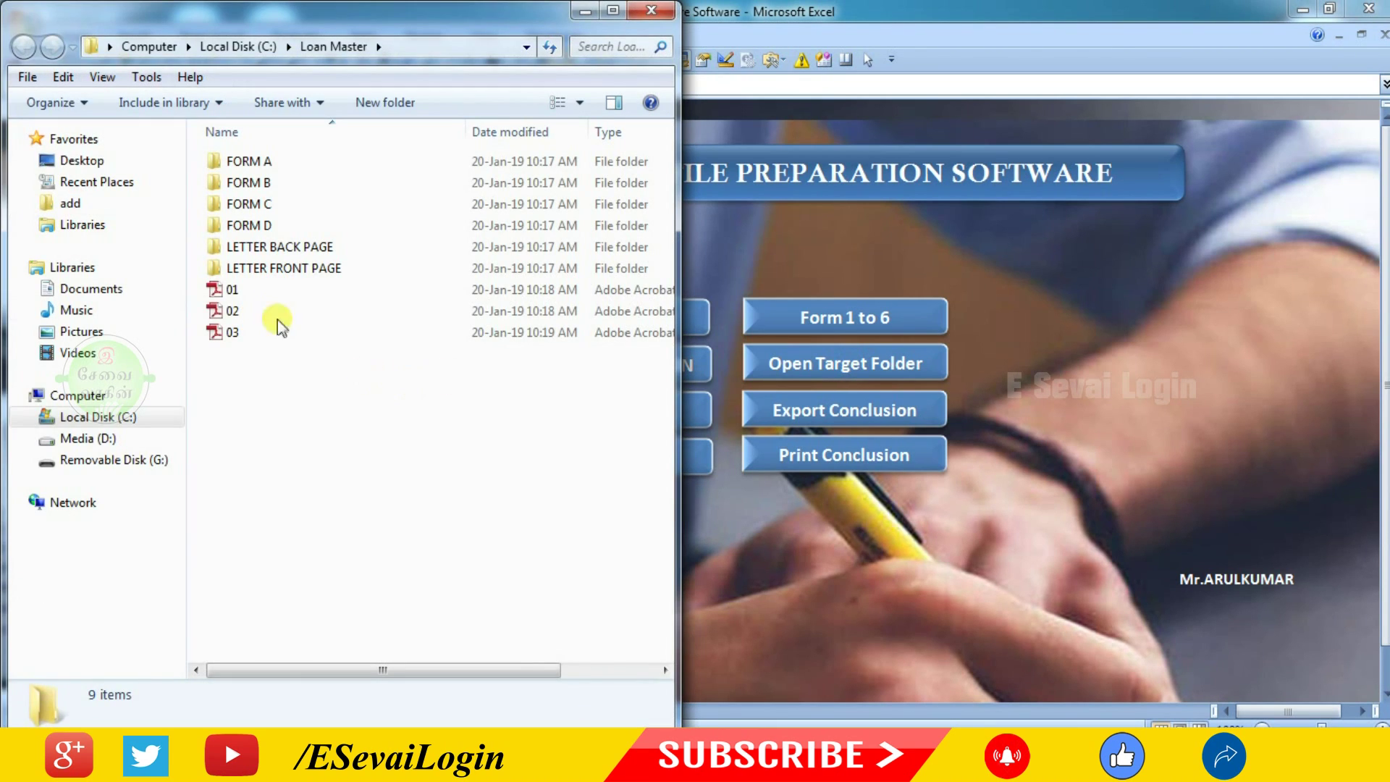
{"action": "left_click", "coordinate": [239, 291]}
{"action": "double_click", "coordinate": [239, 291]}
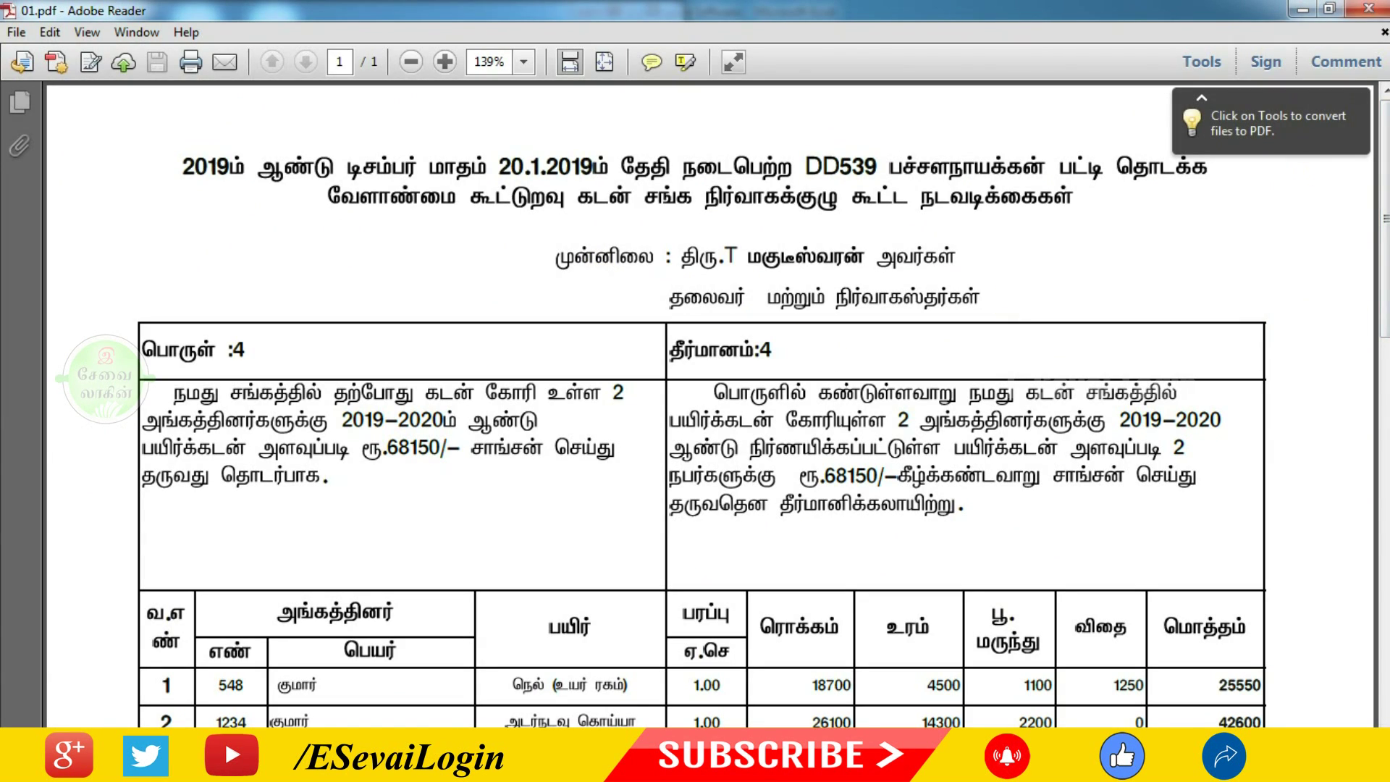
{"action": "left_click", "coordinate": [1368, 8]}
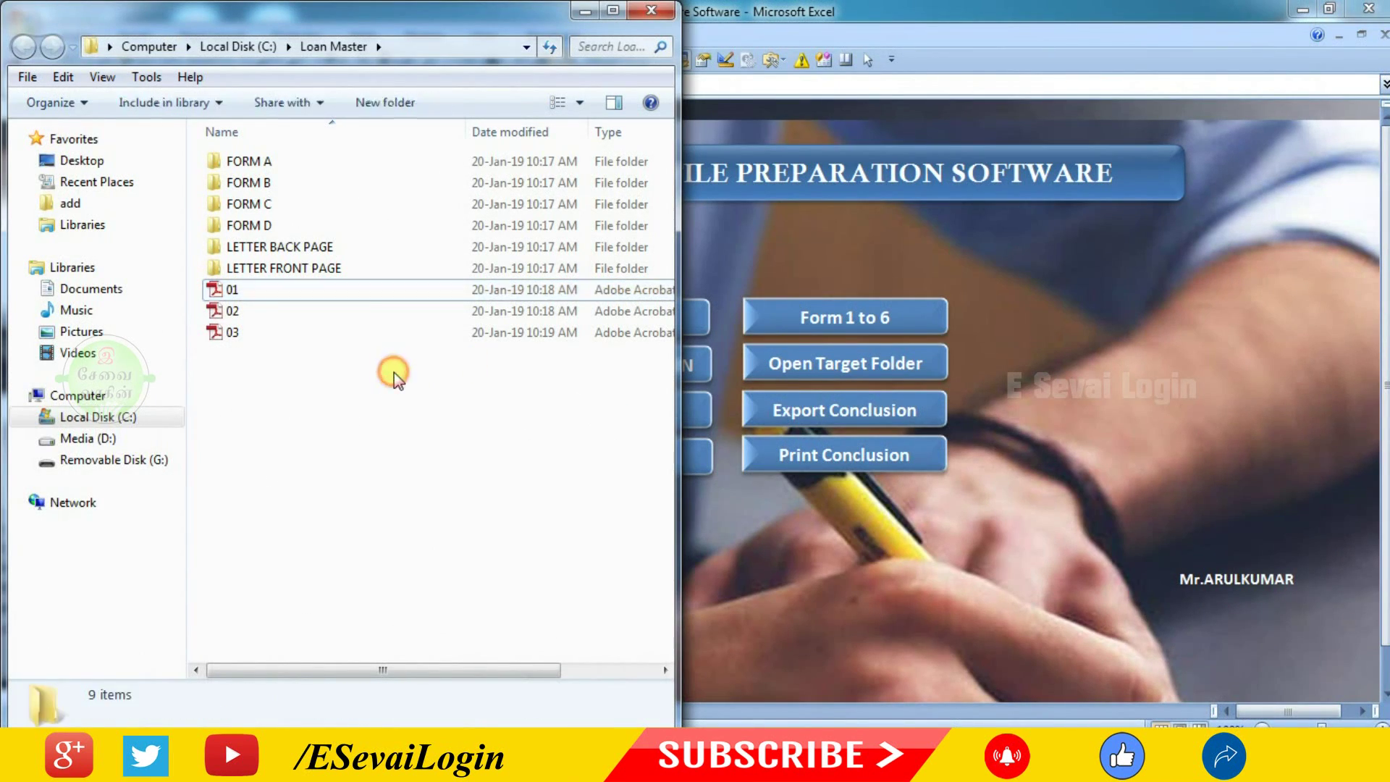
{"action": "left_click_drag", "start_coordinate": [394, 372], "coordinate": [411, 285]}
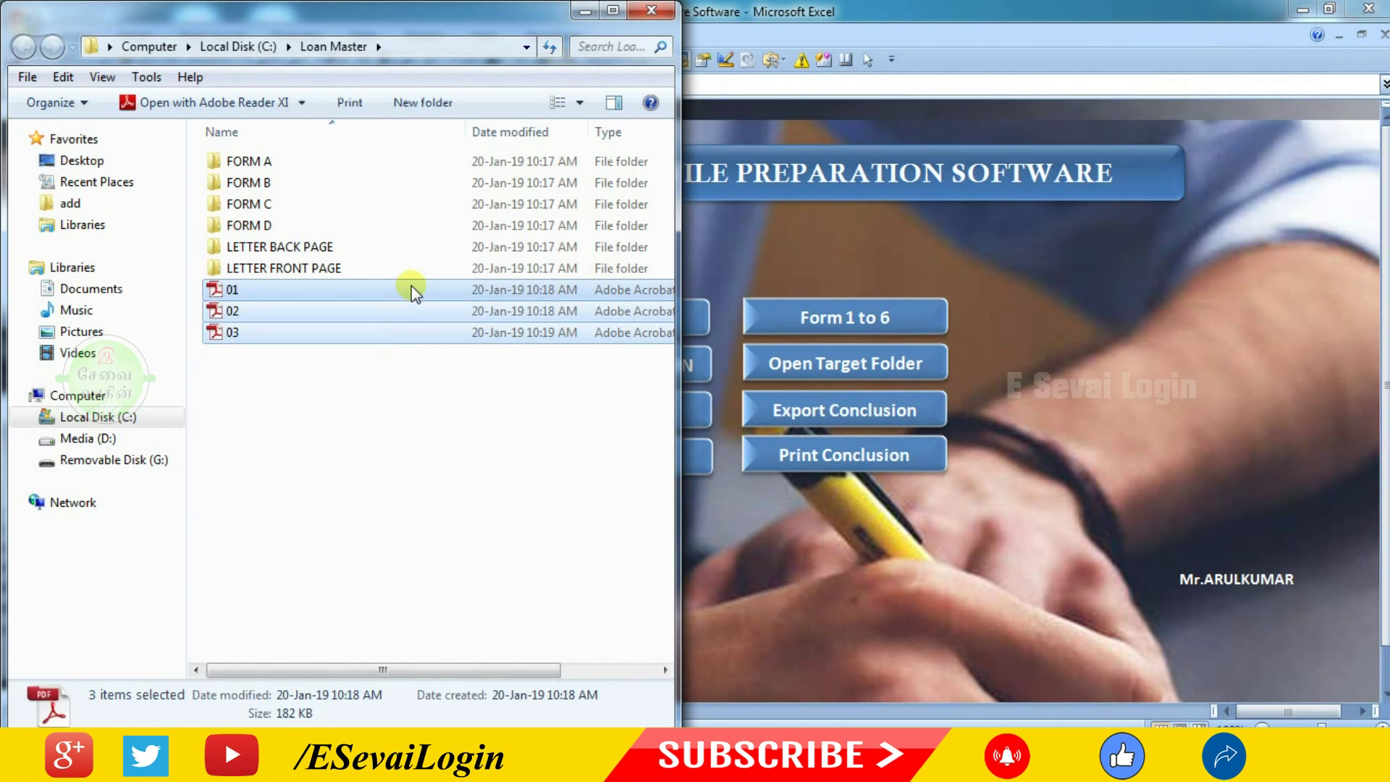
{"action": "left_click", "coordinate": [395, 490]}
{"action": "left_click", "coordinate": [668, 10]}
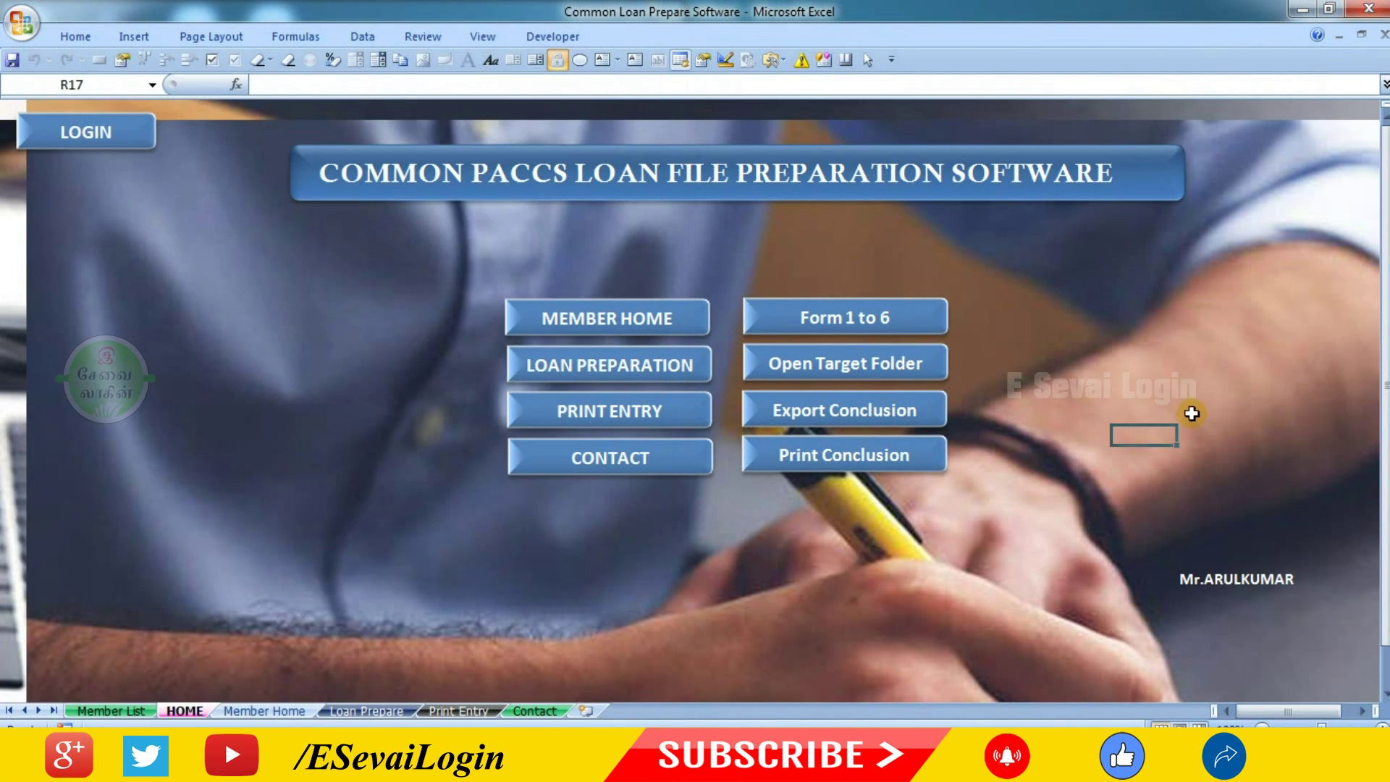
{"action": "scroll", "coordinate": [1109, 329], "scroll_direction": "down", "scroll_amount": 2}
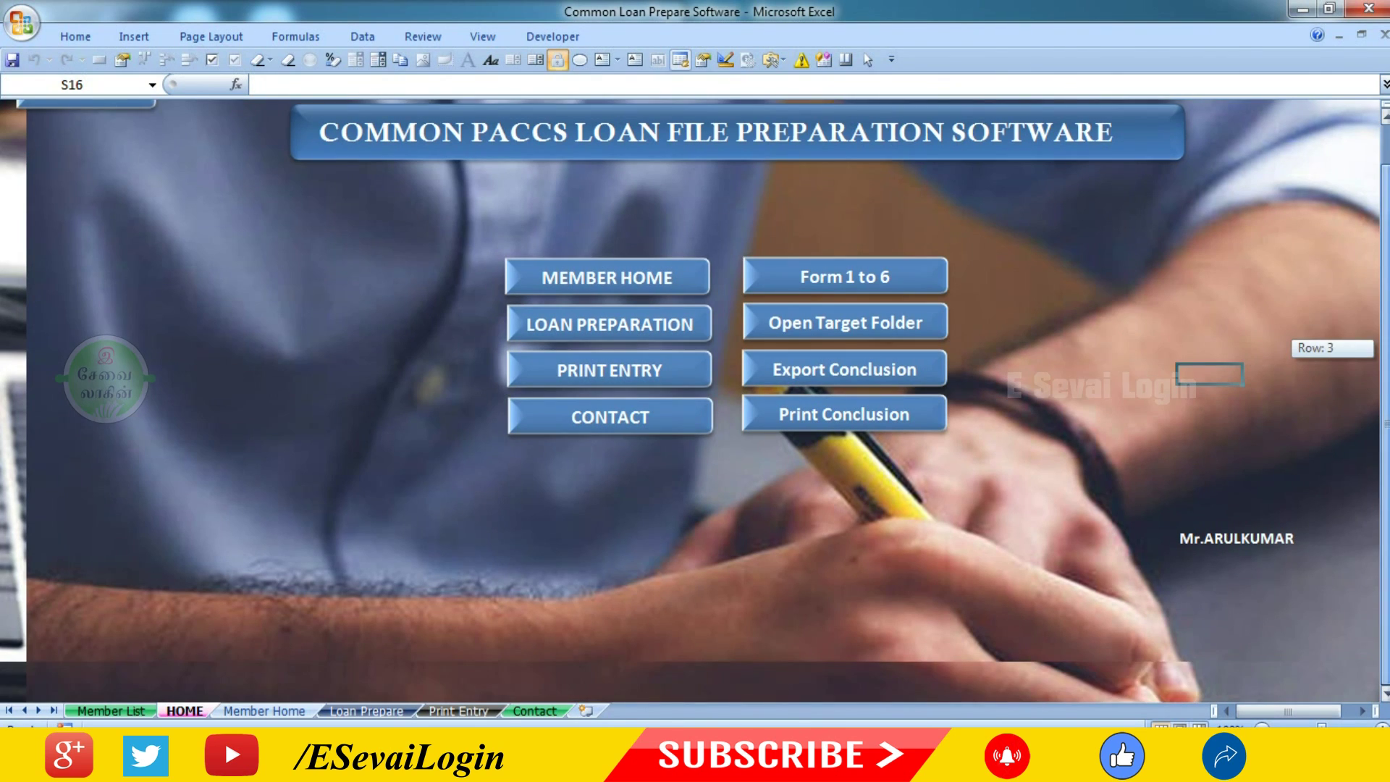
{"action": "scroll", "coordinate": [1109, 328], "scroll_direction": "up", "scroll_amount": 1}
{"action": "left_click", "coordinate": [1110, 329]}
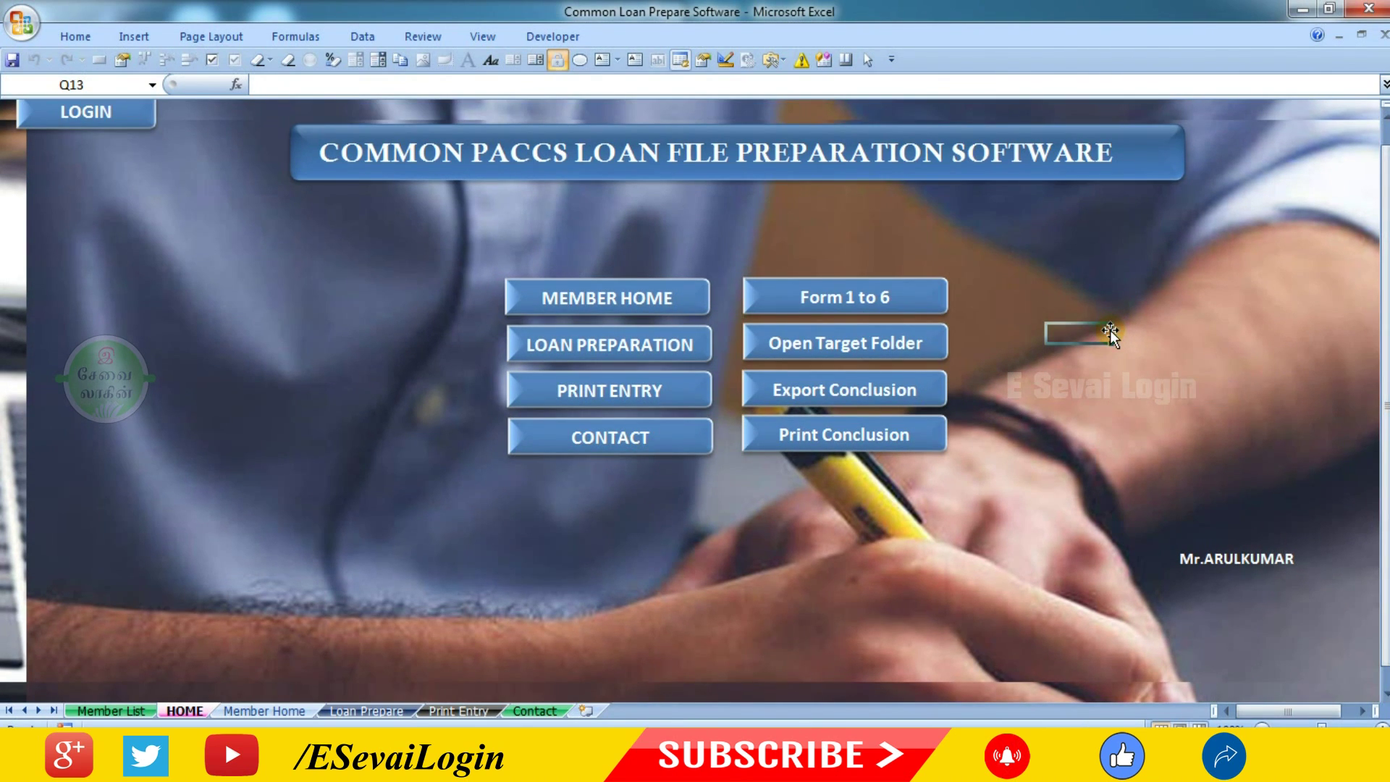
{"action": "left_click", "coordinate": [1017, 496]}
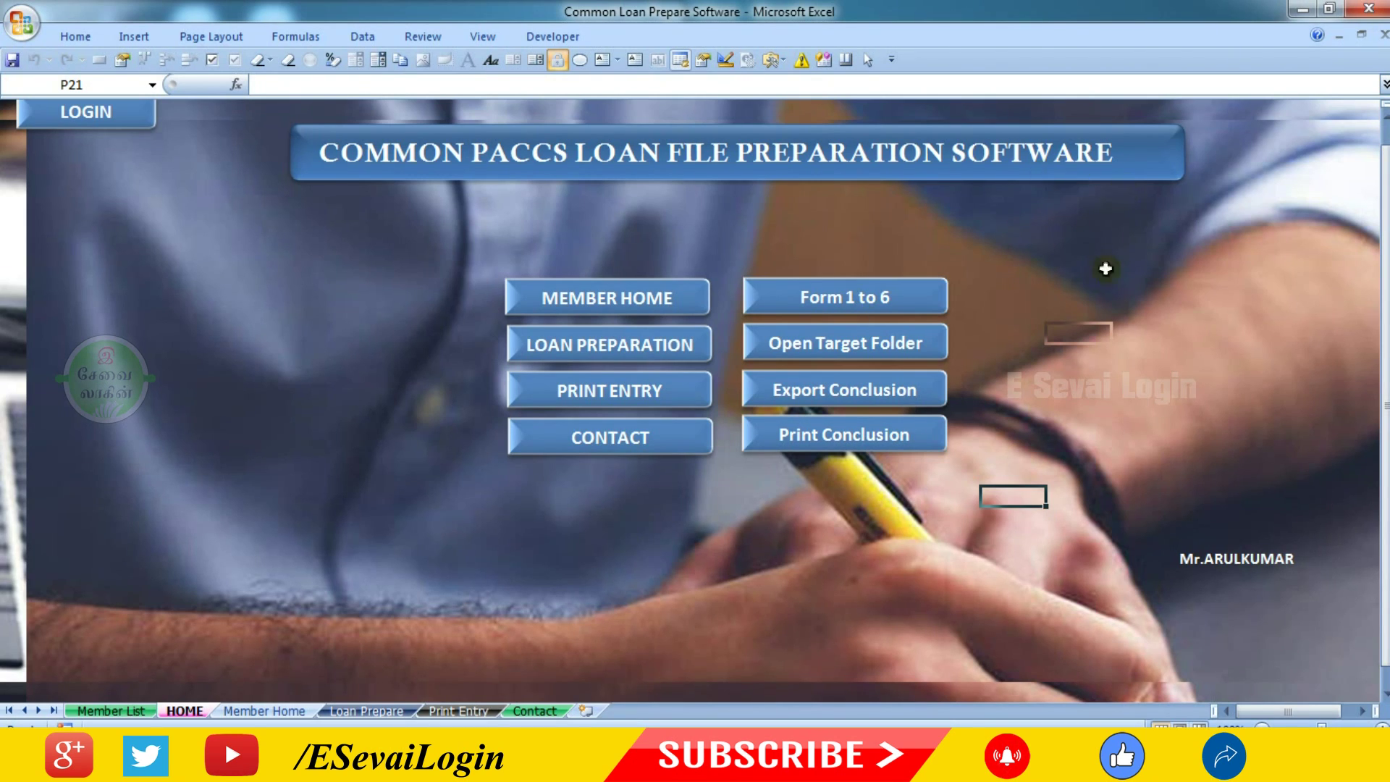
{"action": "left_click", "coordinate": [1095, 350]}
{"action": "left_click", "coordinate": [1085, 498]}
{"action": "left_click_drag", "start_coordinate": [1065, 328], "coordinate": [1077, 394]}
{"action": "left_click", "coordinate": [1055, 526]}
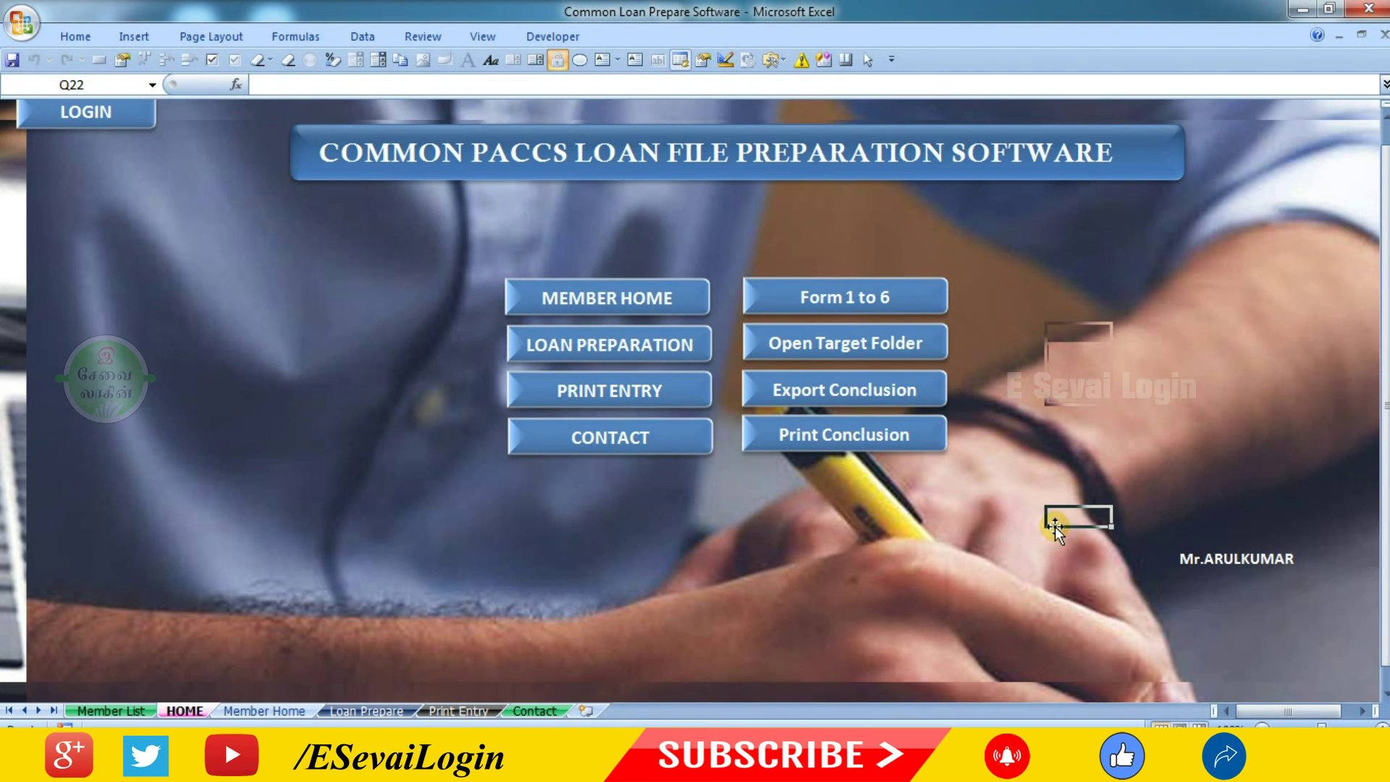
{"action": "left_click_drag", "start_coordinate": [1058, 334], "coordinate": [1094, 464]}
{"action": "left_click", "coordinate": [1064, 596]}
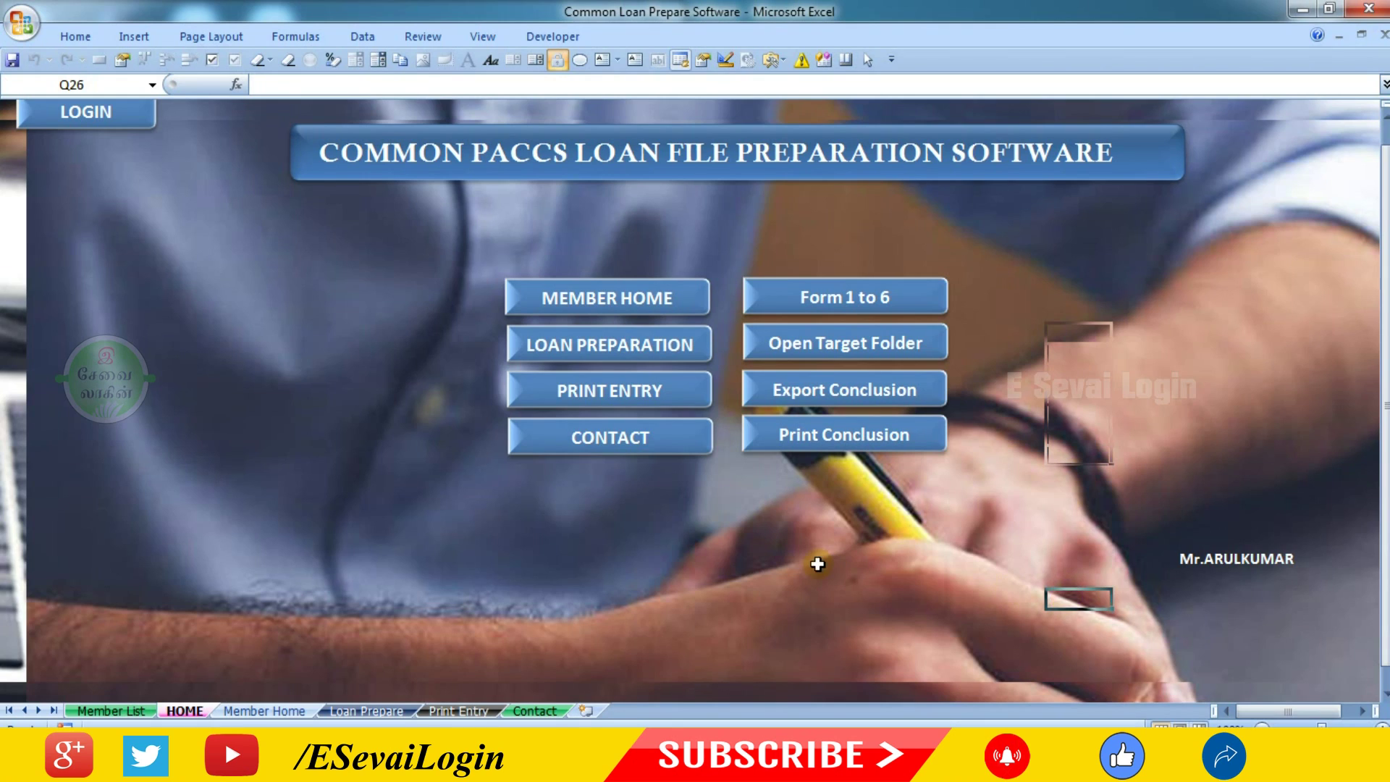
{"action": "left_click_drag", "start_coordinate": [815, 565], "coordinate": [884, 669]}
{"action": "left_click", "coordinate": [584, 558]}
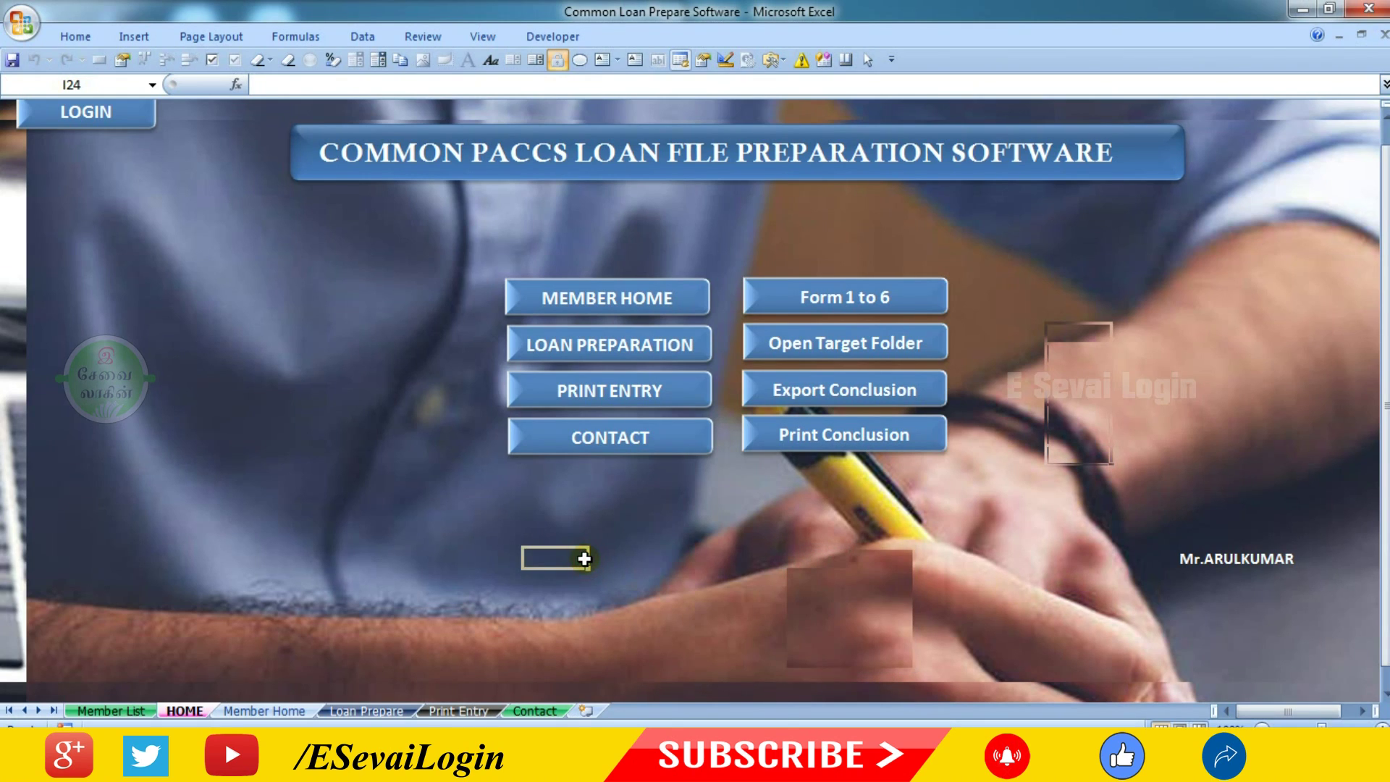